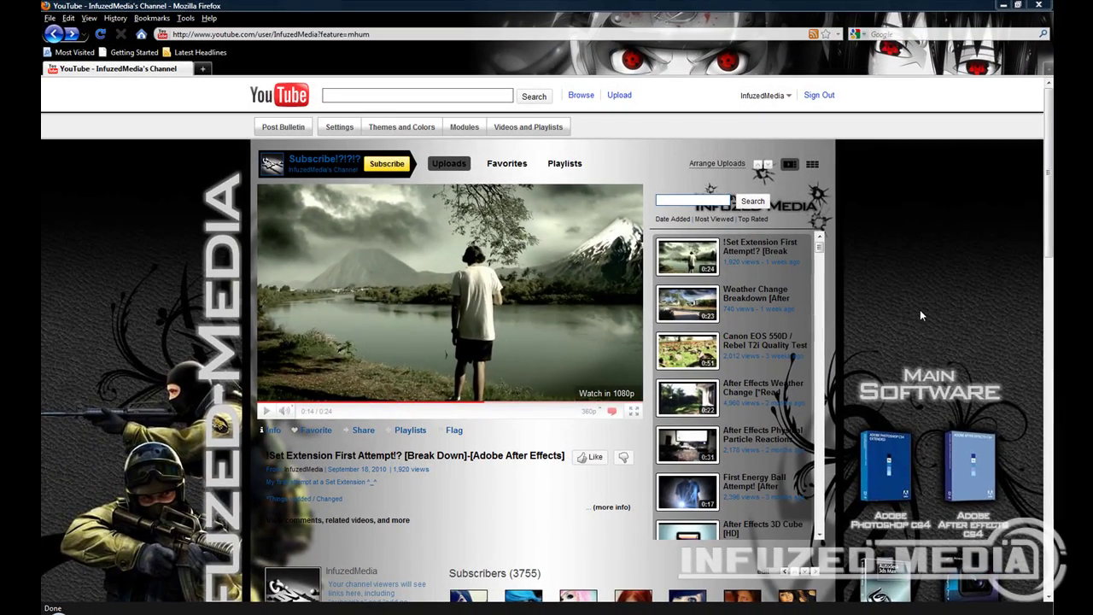
# Scroll down to The Bestest Channels Around and open one of the listed channels
pyautogui.scroll(-4, 101, 270)
pyautogui.scroll(-3, 101, 271)
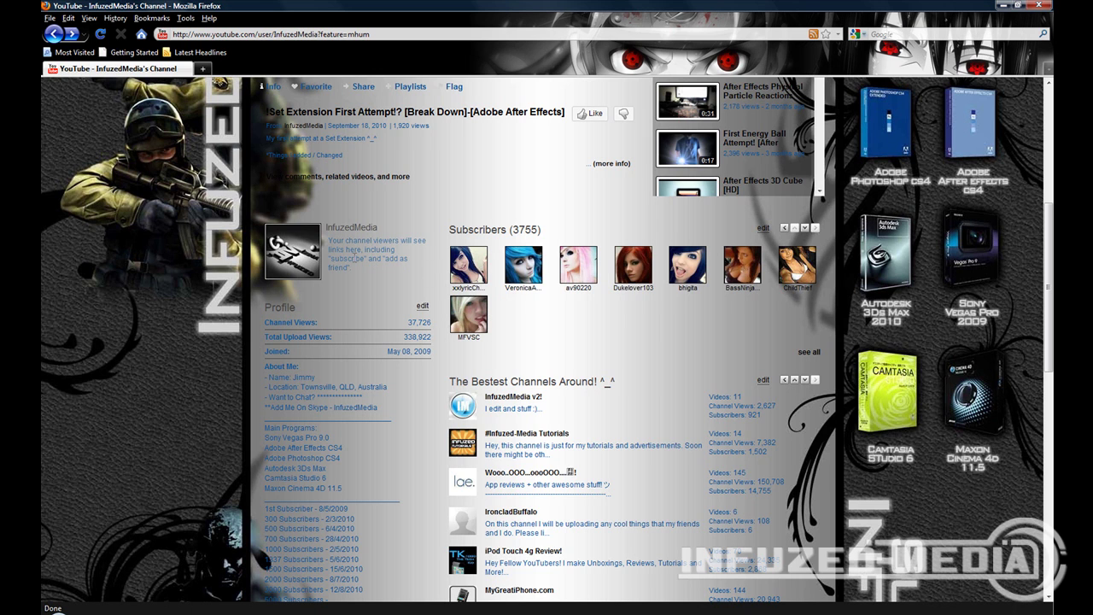
pyautogui.scroll(-3, 798, 252)
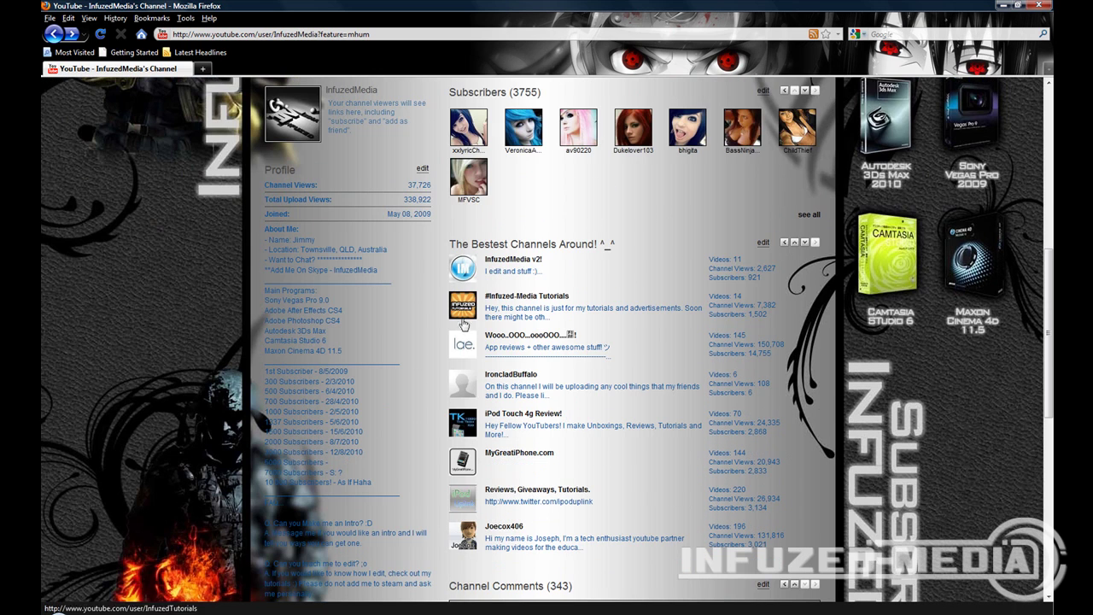
pyautogui.click(530, 379)
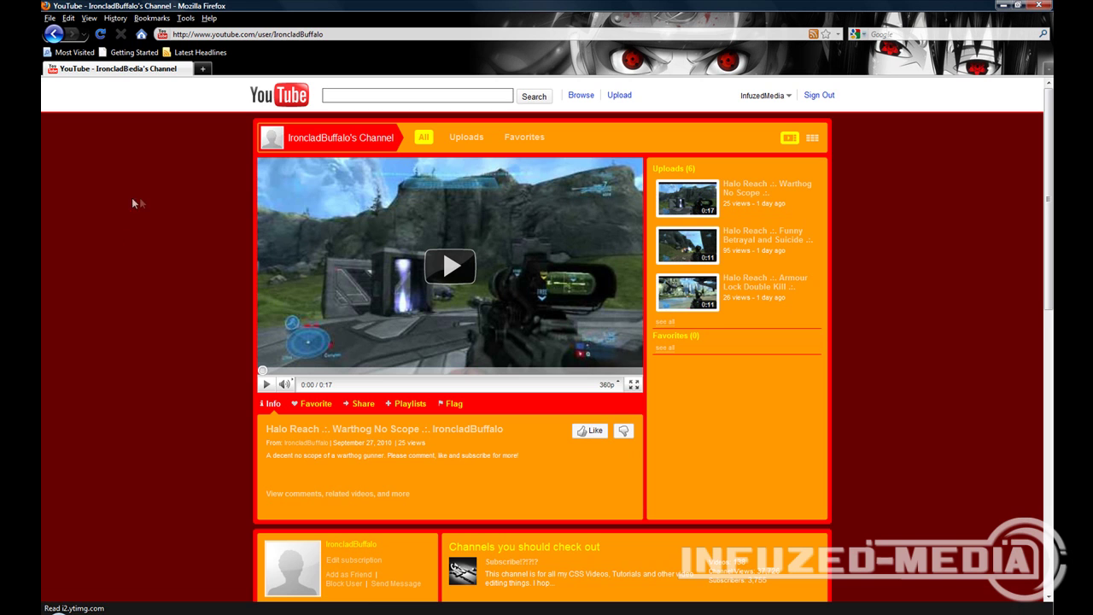
# Scroll through the channel's page and clear an accidental text selection
pyautogui.scroll(-4, 141, 201)
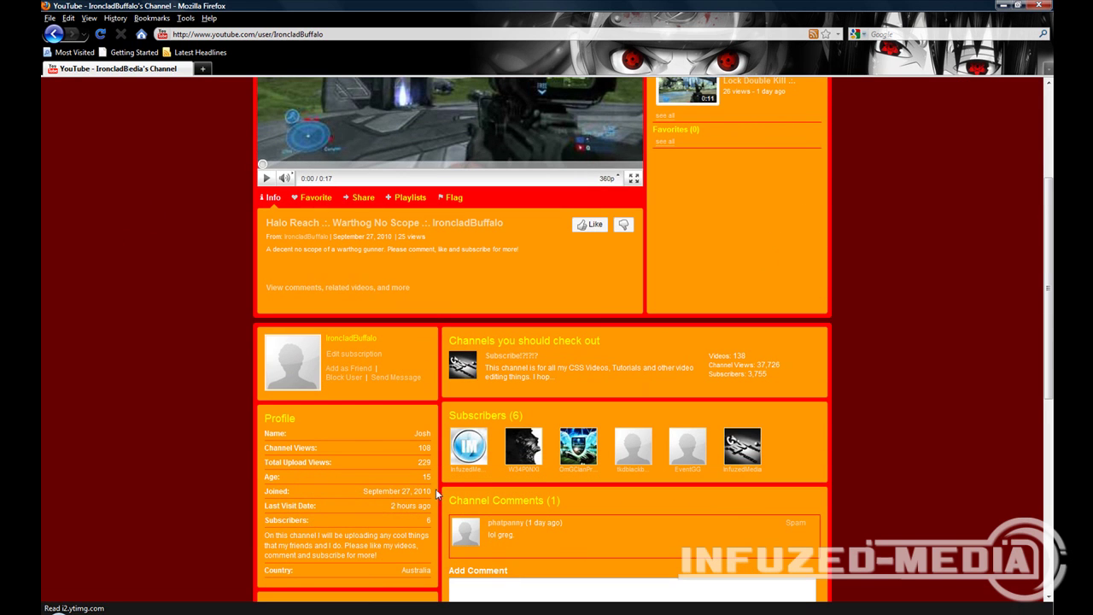
pyautogui.scroll(4, 376, 363)
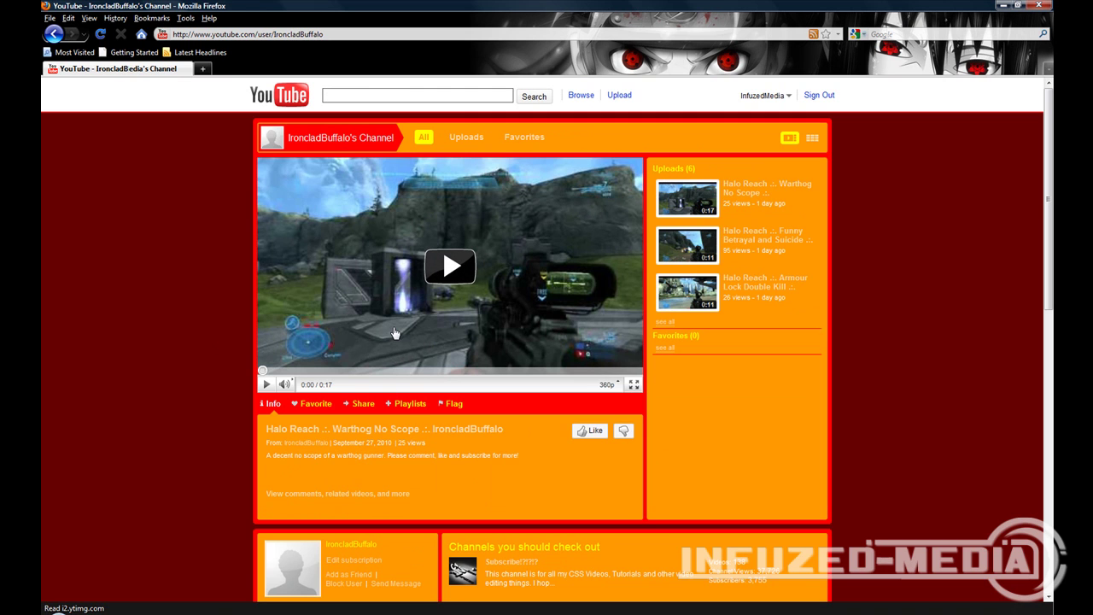
pyautogui.scroll(-5, 884, 333)
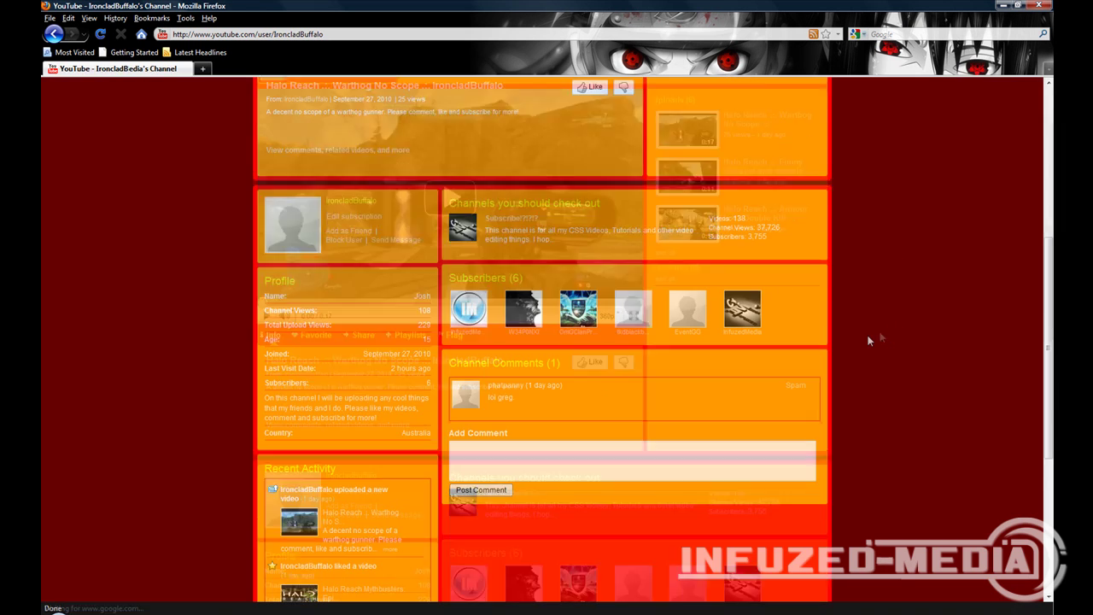
pyautogui.scroll(3, 869, 341)
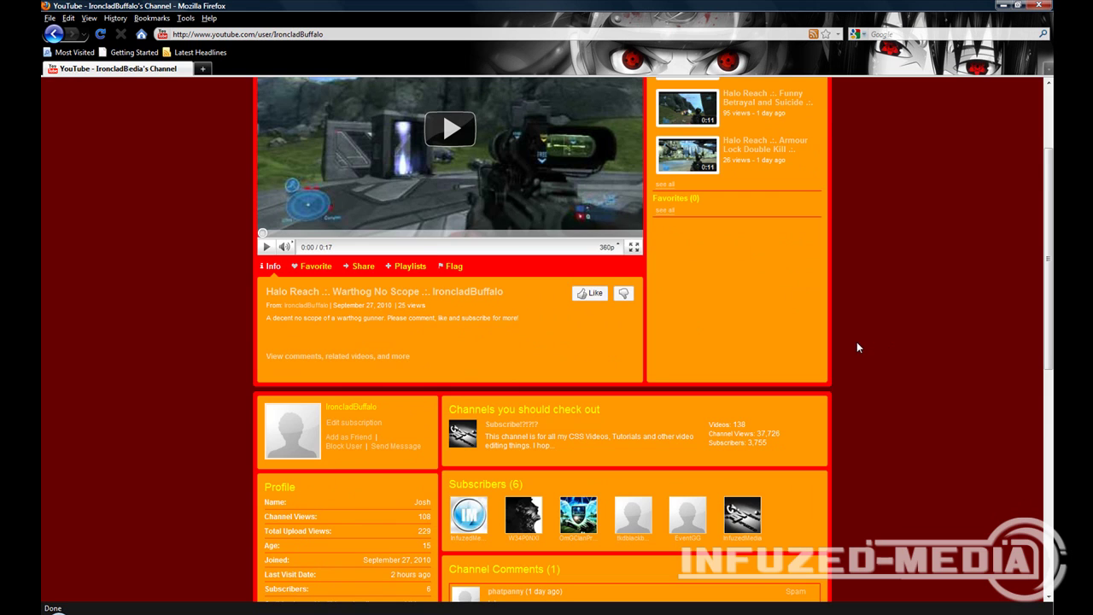
pyautogui.scroll(2, 858, 346)
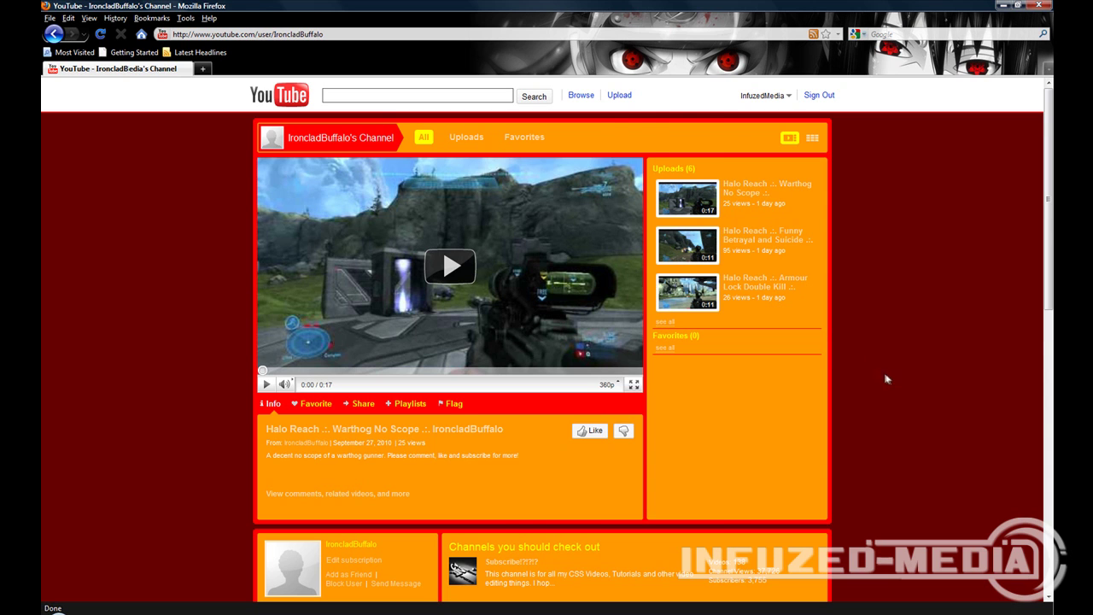
pyautogui.scroll(-4, 885, 378)
pyautogui.moveTo(465, 271); pyautogui.dragTo(487, 292)
pyautogui.click(602, 280)
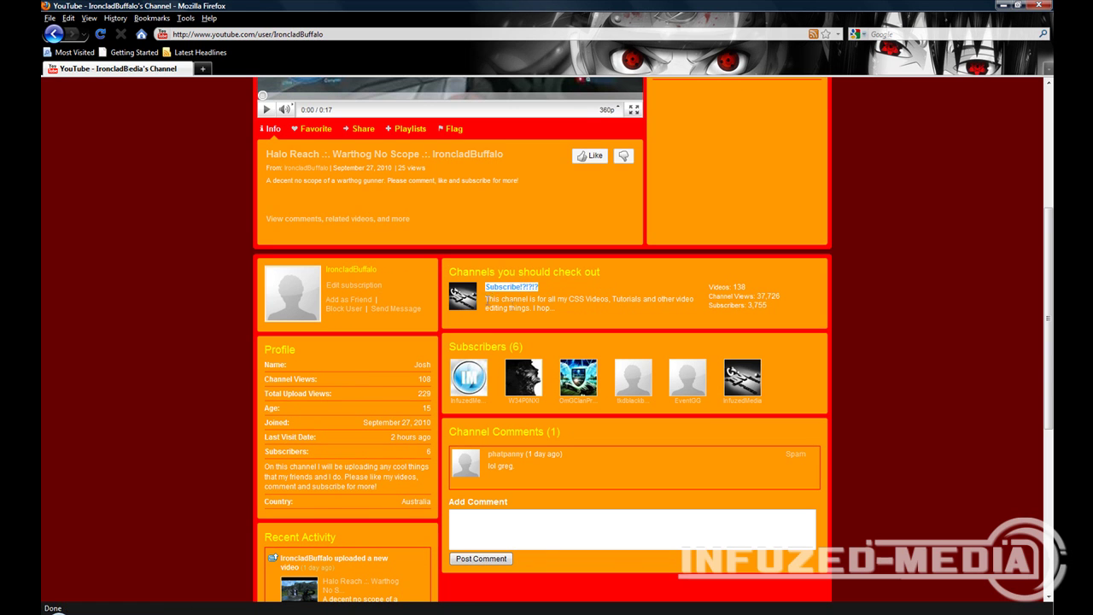
pyautogui.click(479, 300)
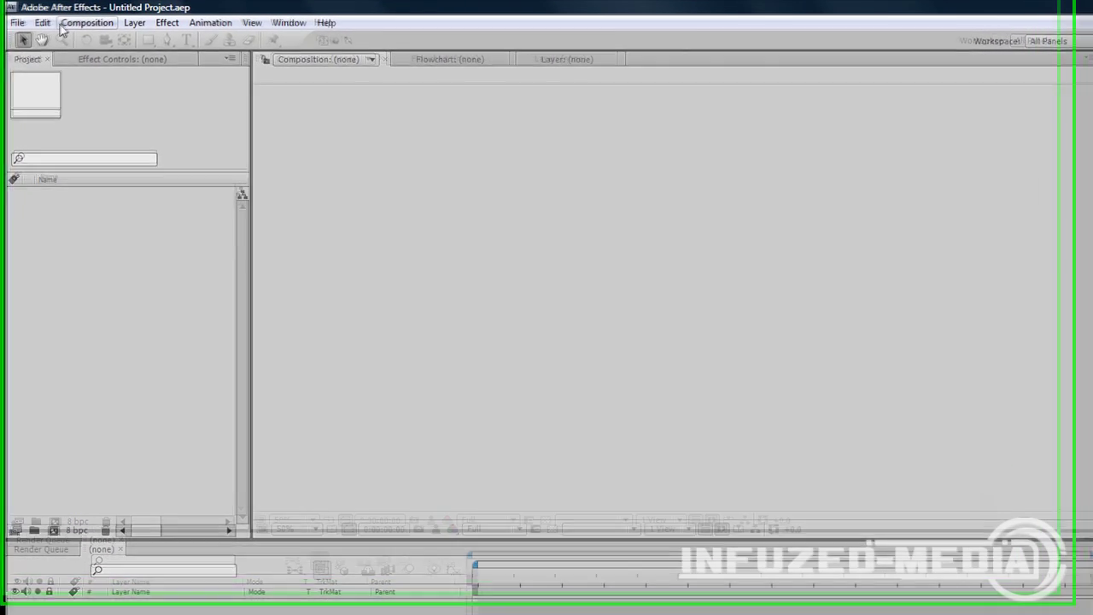
# Create composition 'Tutorial Intro 1' at 1280×720, 25 fps, 20 seconds, Half resolution
pyautogui.click(99, 17)
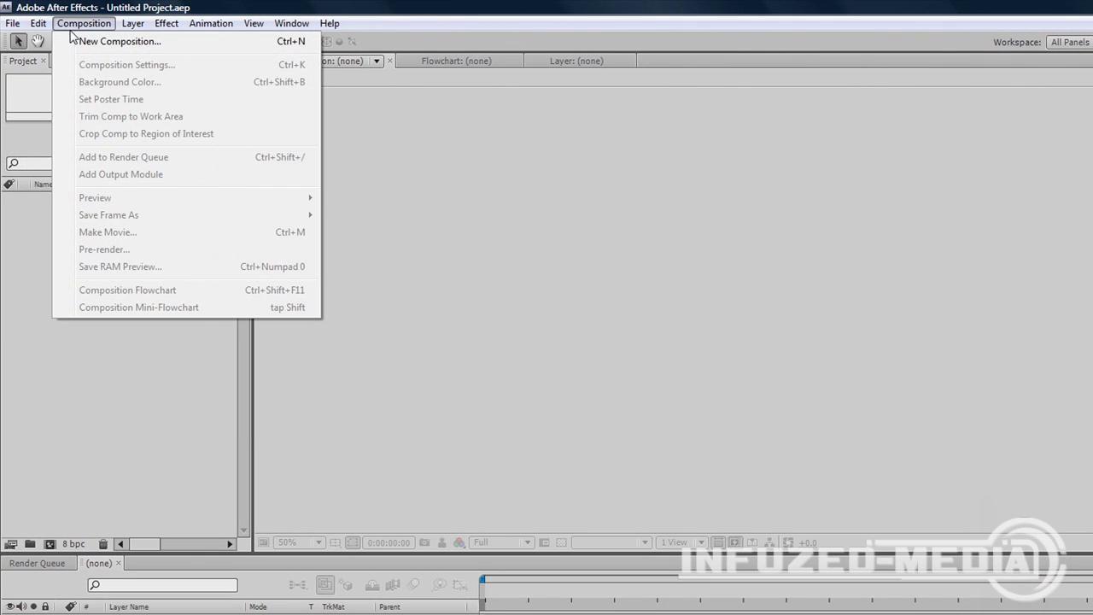
pyautogui.click(74, 39)
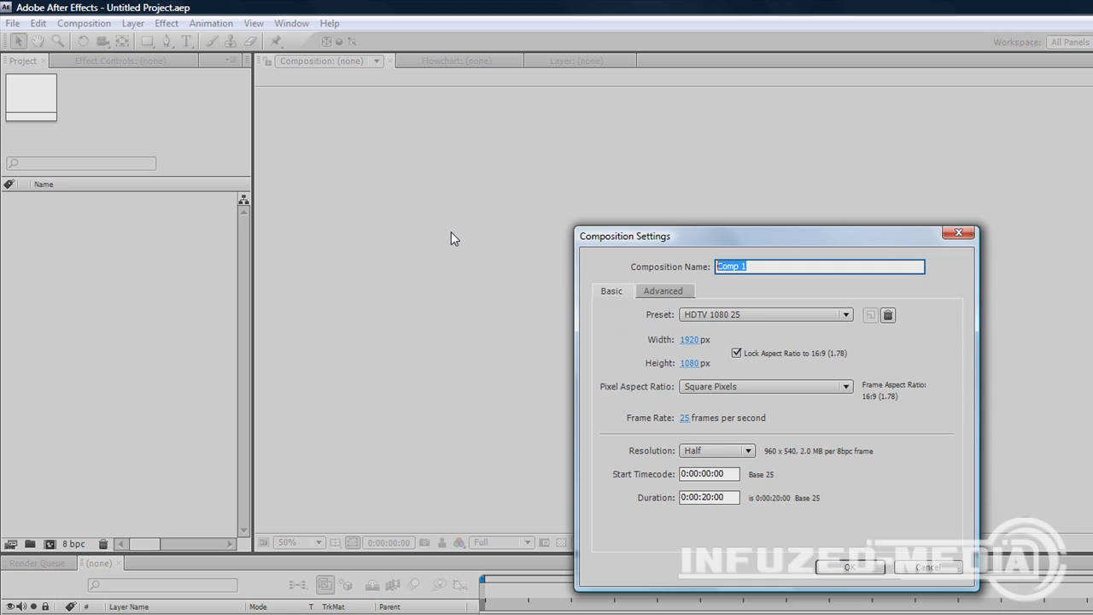
pyautogui.write('Tutorial Intro')
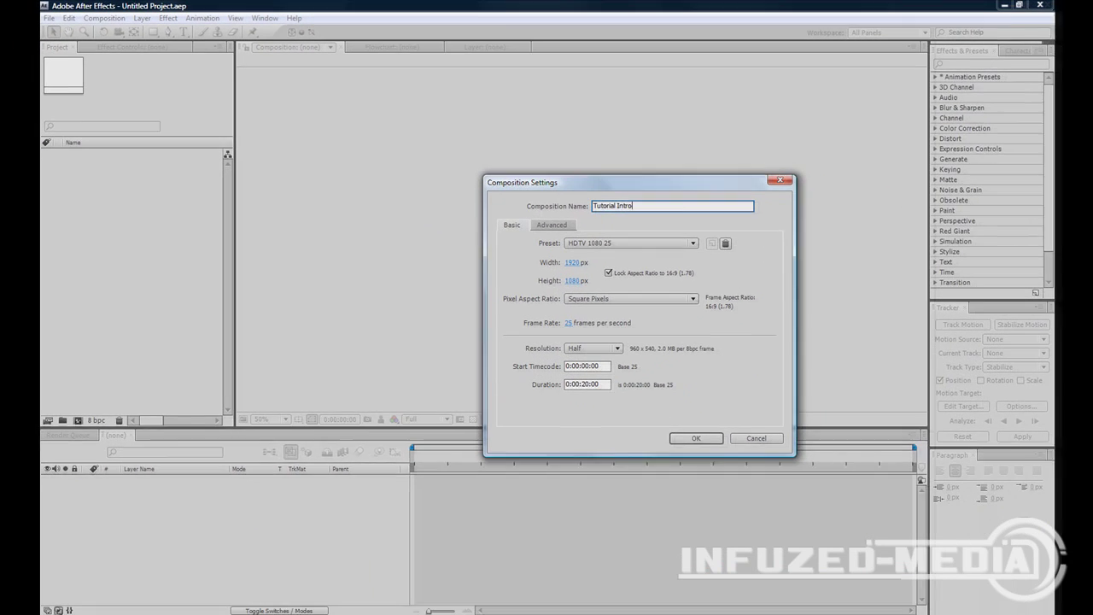
pyautogui.write(' 1')
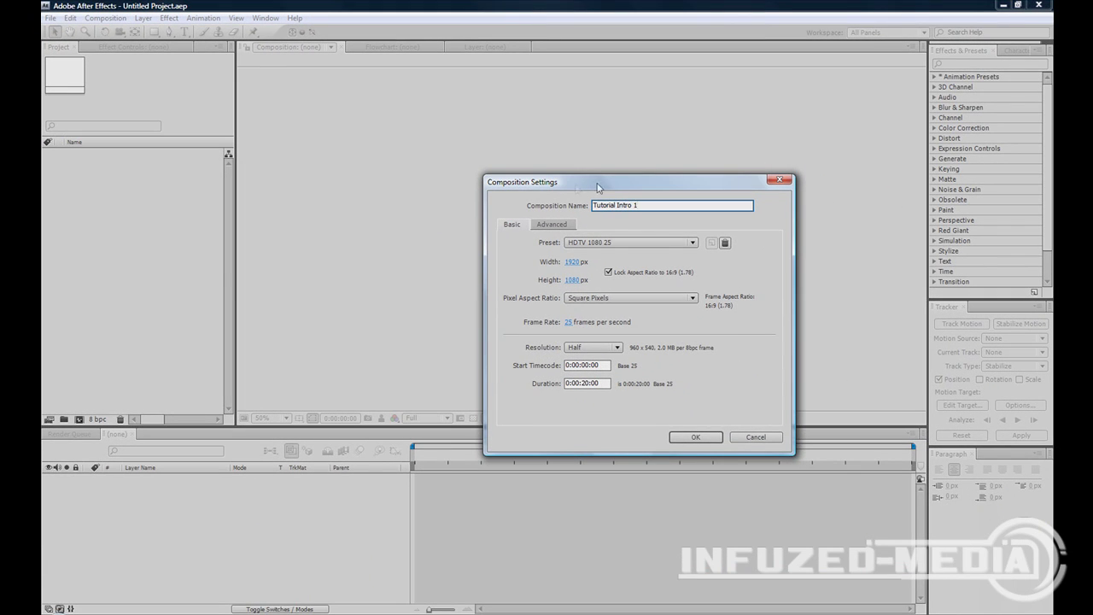
pyautogui.moveTo(598, 185); pyautogui.dragTo(453, 189)
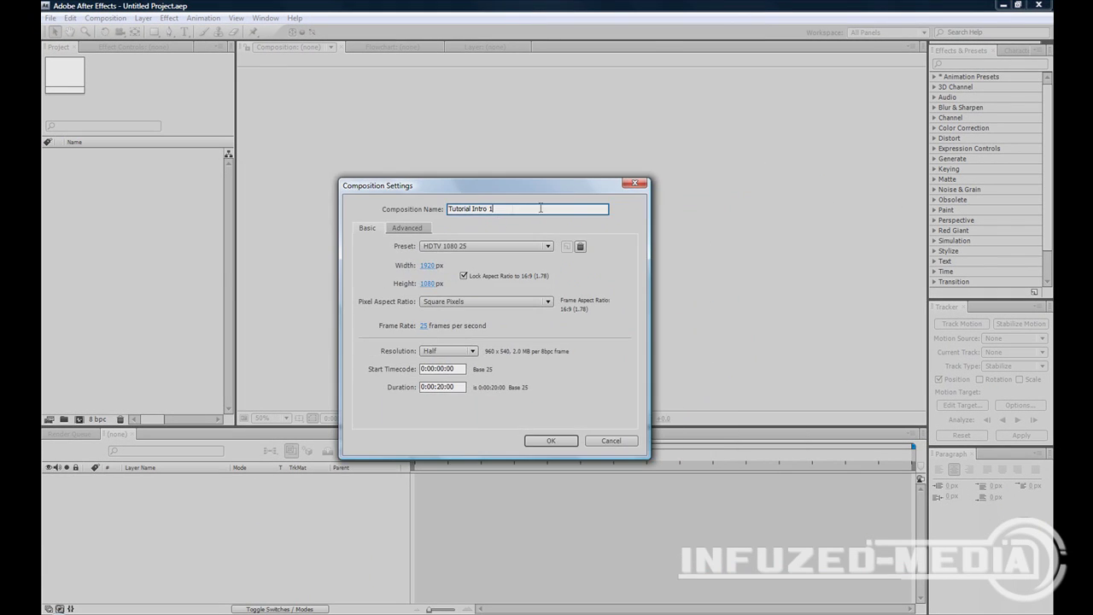
pyautogui.click(427, 265)
pyautogui.write('1280')
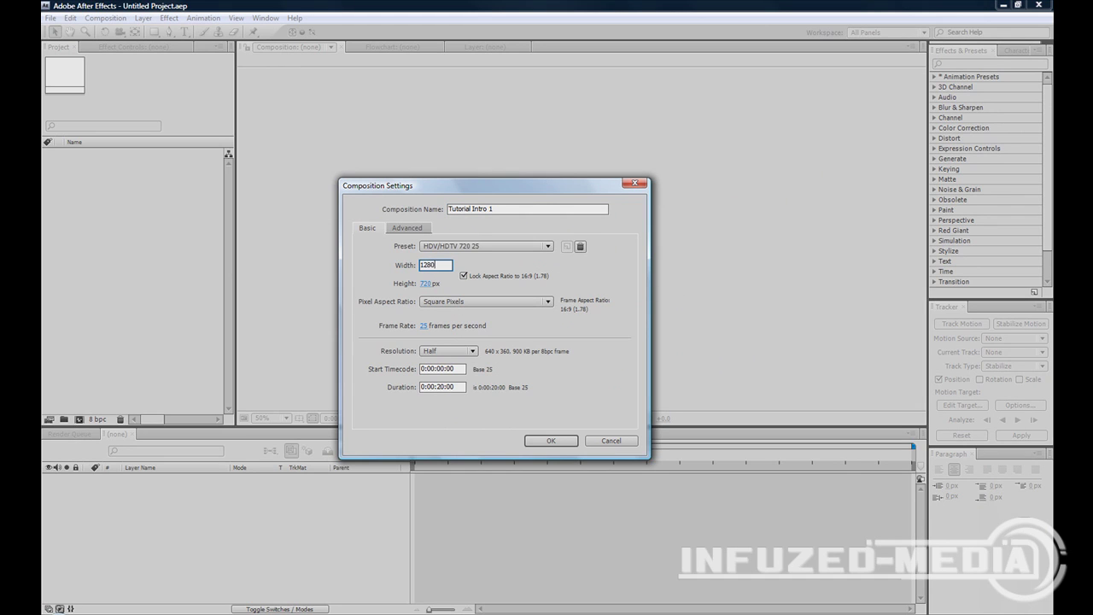
pyautogui.press('Return')
pyautogui.click(437, 350)
pyautogui.click(437, 375)
pyautogui.click(439, 385)
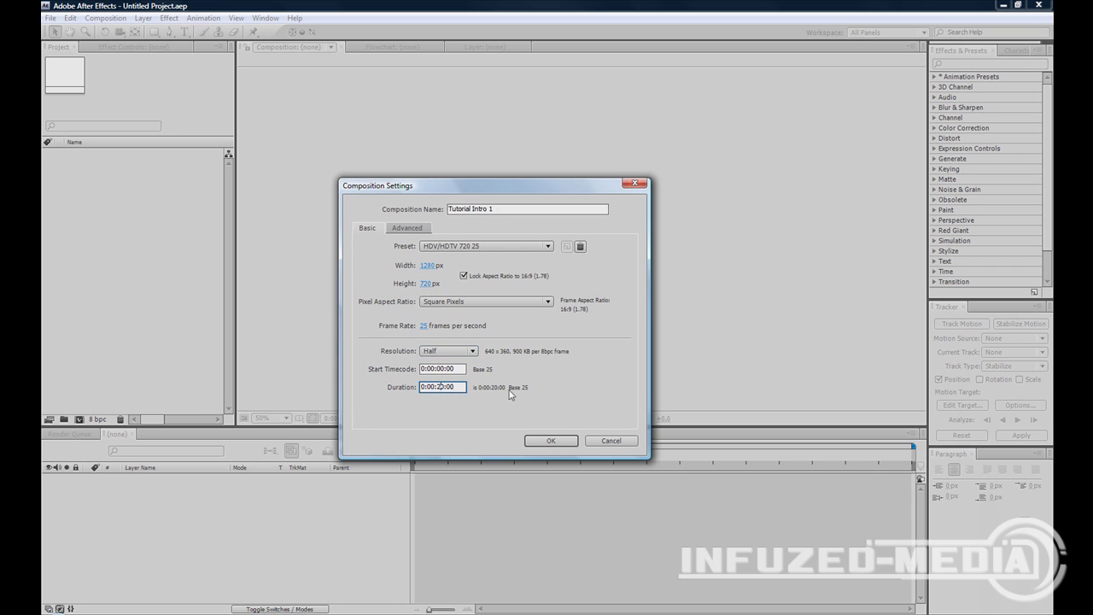
pyautogui.click(549, 441)
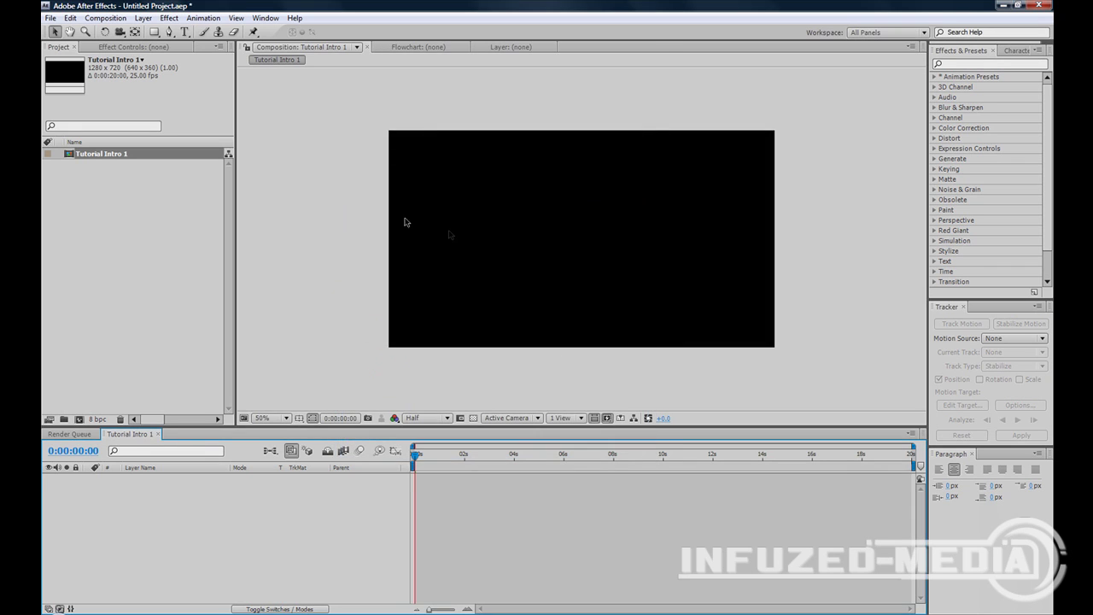
# Add a comp-size 1280×720 grey solid named 'Background' via Layer > New > Solid
pyautogui.scroll(-2, 353, 172)
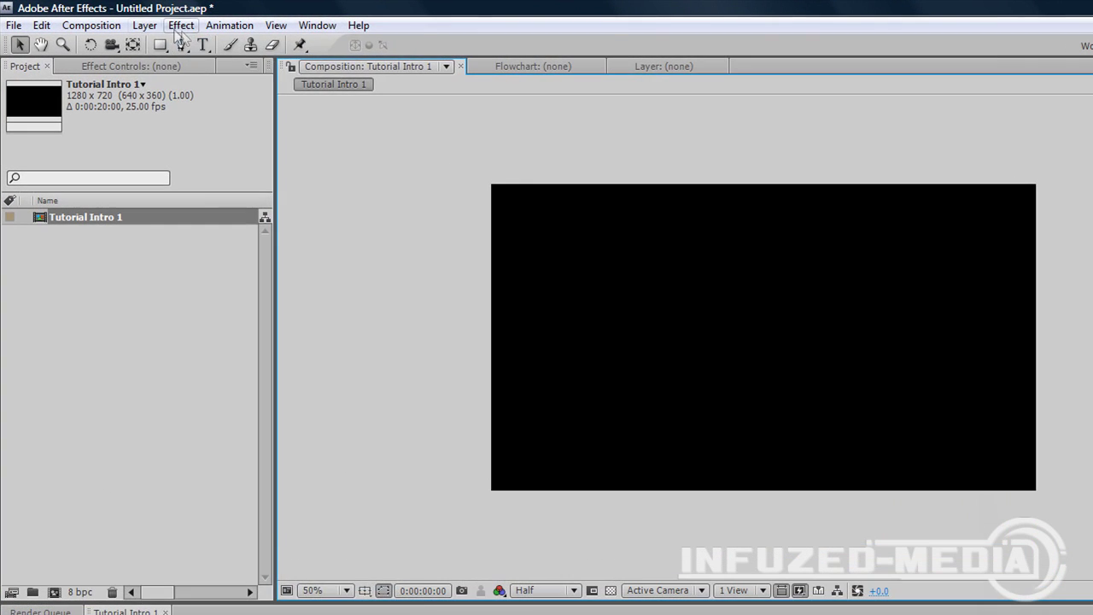
pyautogui.click(144, 19)
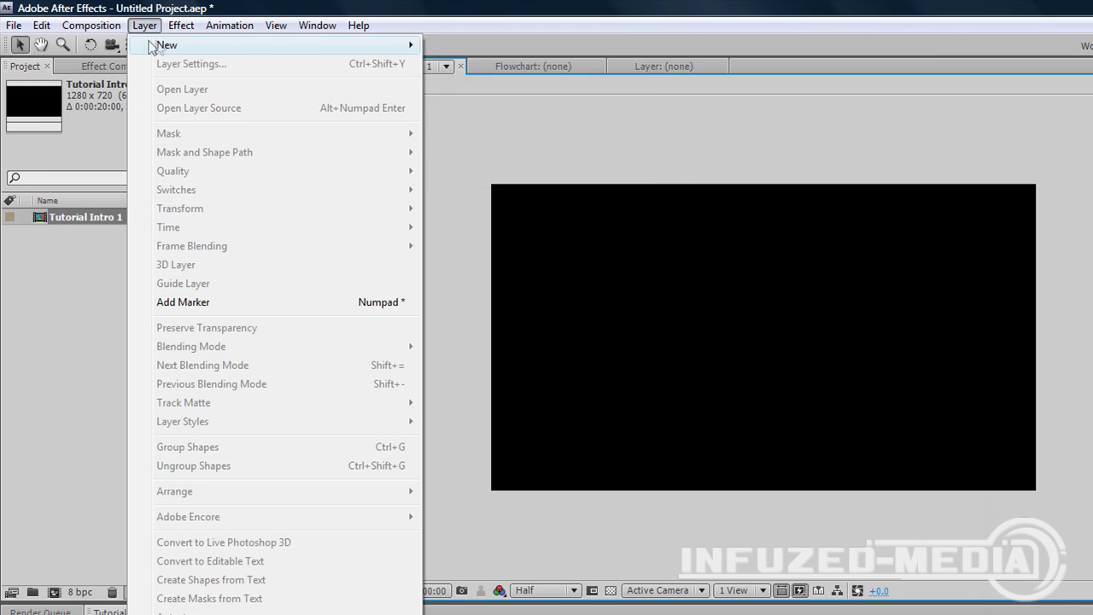
pyautogui.moveTo(289, 41)
pyautogui.click(550, 56)
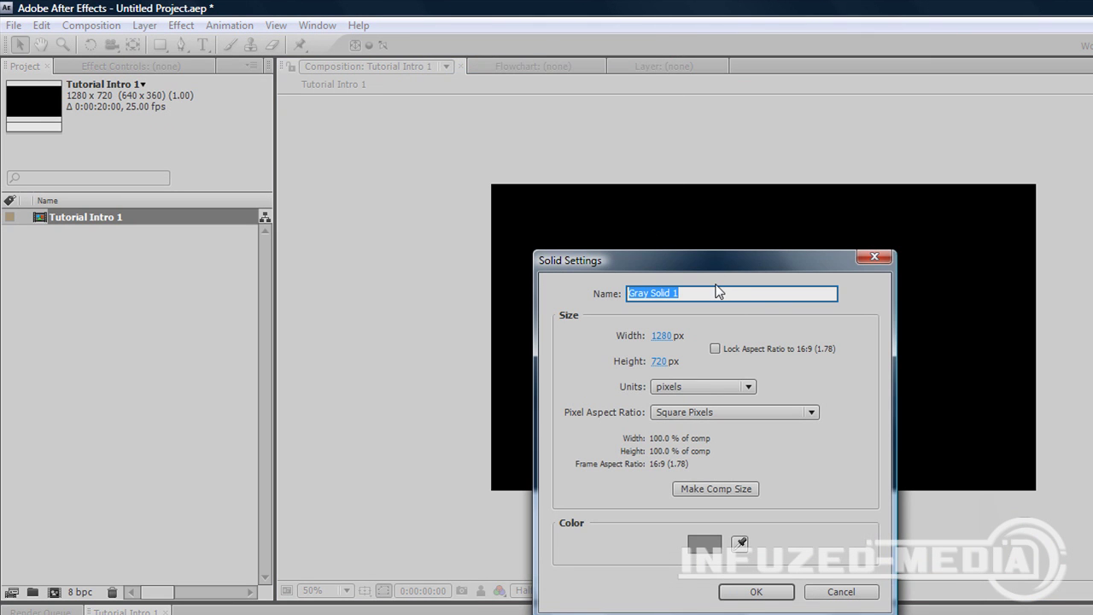
pyautogui.write('Background')
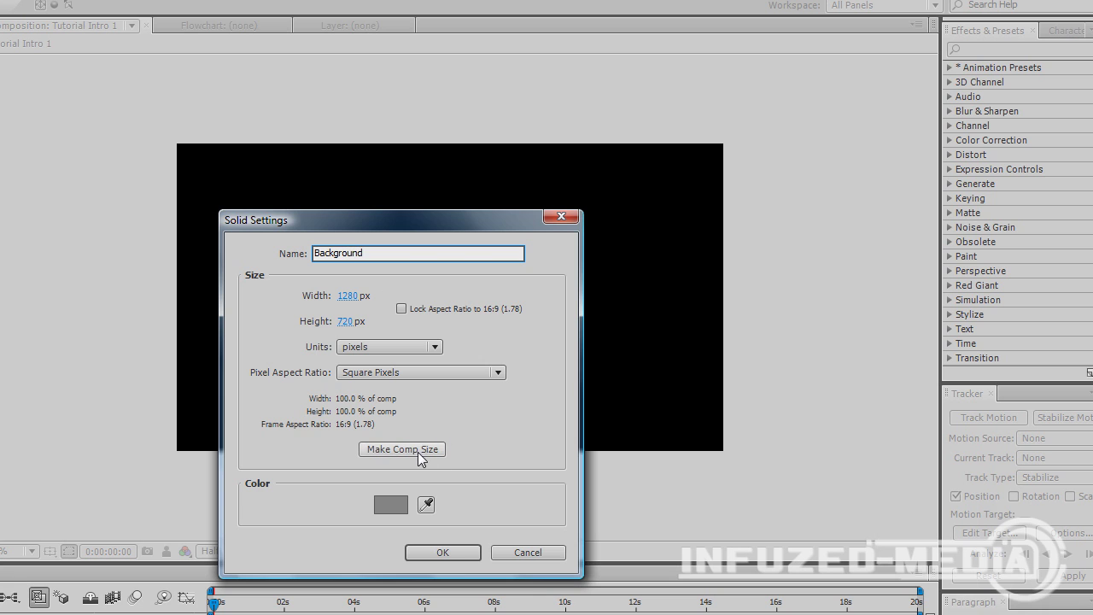
pyautogui.click(417, 452)
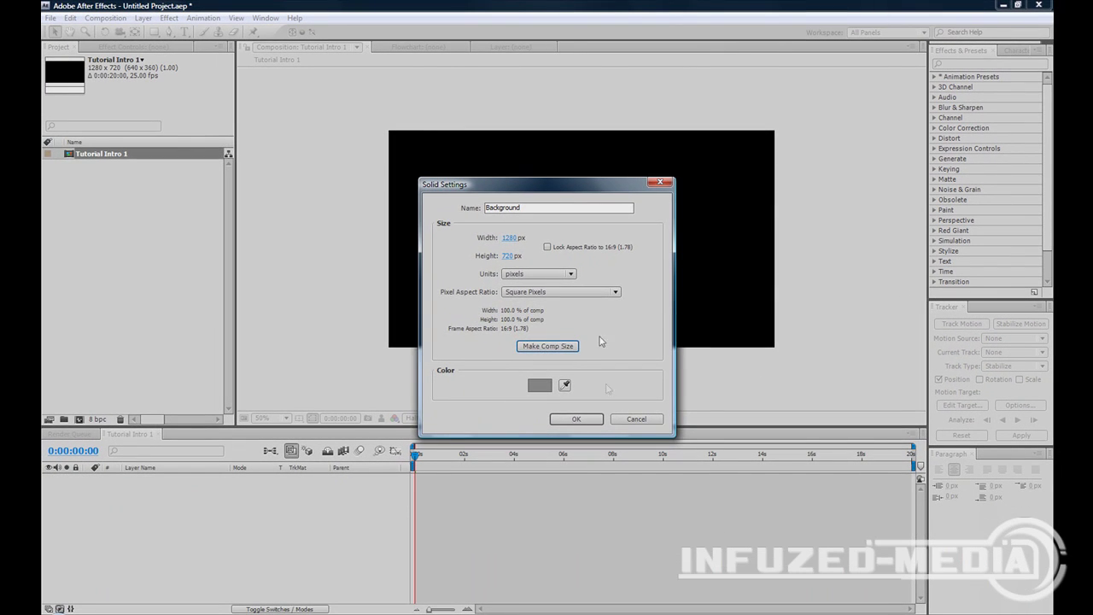
pyautogui.click(457, 537)
pyautogui.click(325, 201)
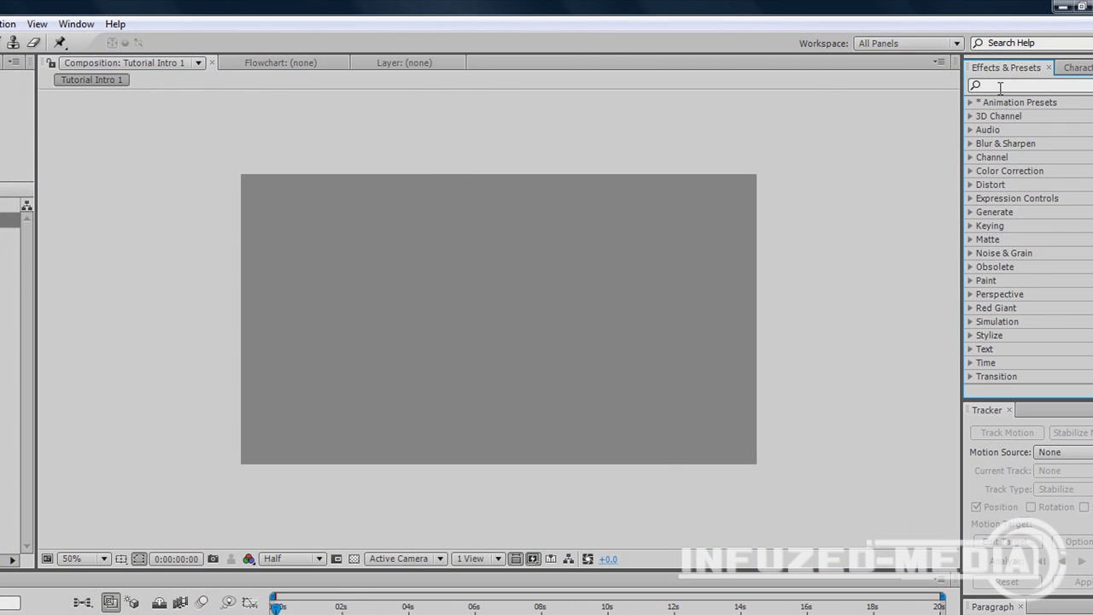
# Search the effects for 'ramp' and apply Ramp to the Background layer
pyautogui.click(1000, 85)
pyautogui.write('ra,')
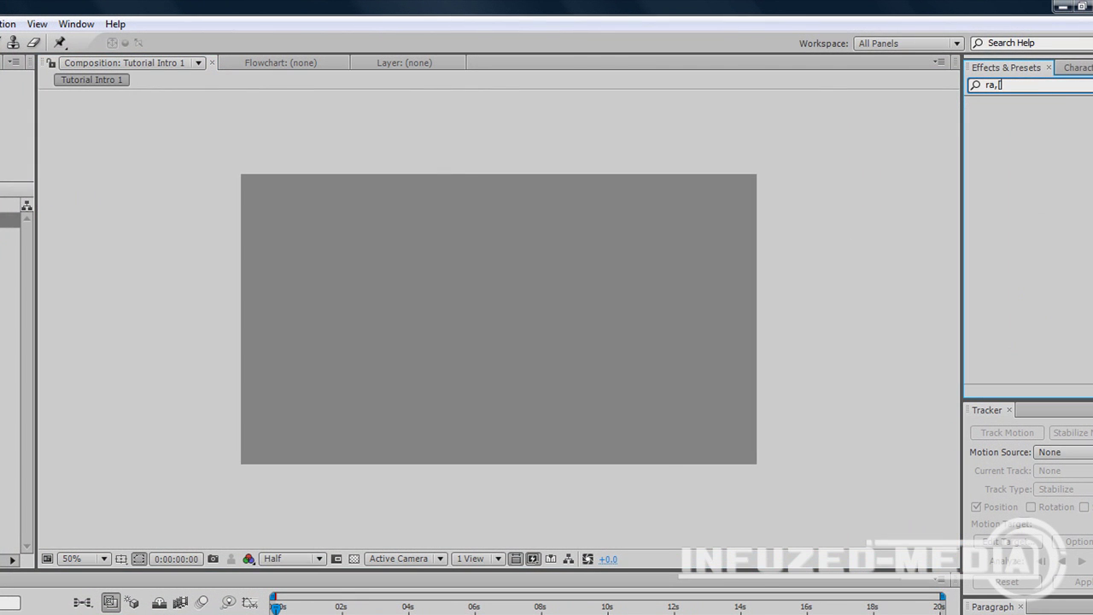
pyautogui.write('[')
pyautogui.press('BackSpace')
pyautogui.press('BackSpace')
pyautogui.write('mp')
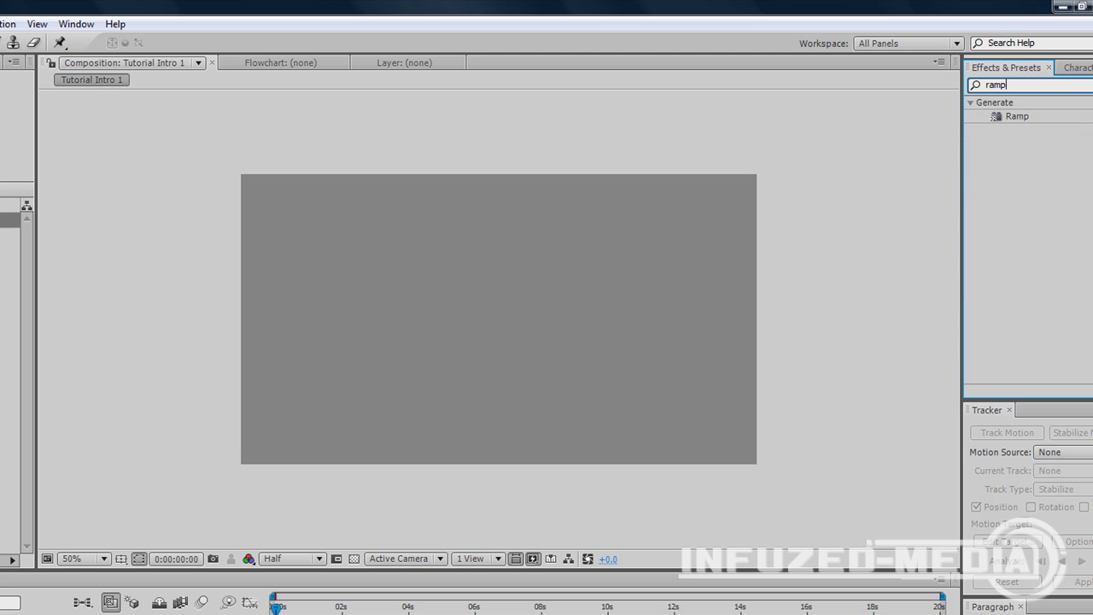
pyautogui.moveTo(1016, 115); pyautogui.dragTo(417, 270)
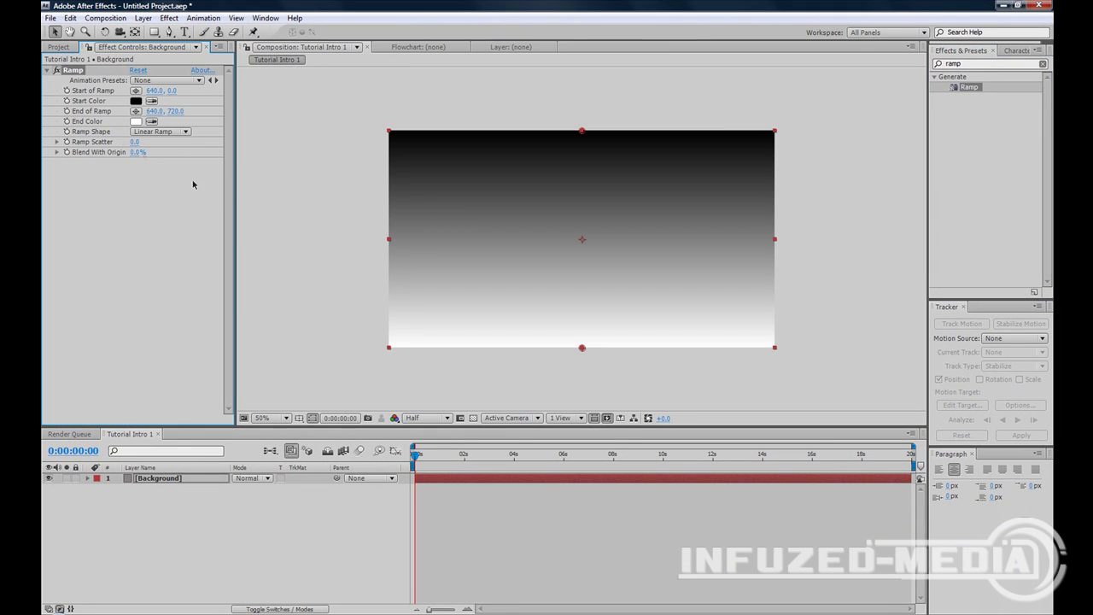
# Make the ramp radial and move its end point down to 640, 978
pyautogui.click(160, 132)
pyautogui.click(160, 142)
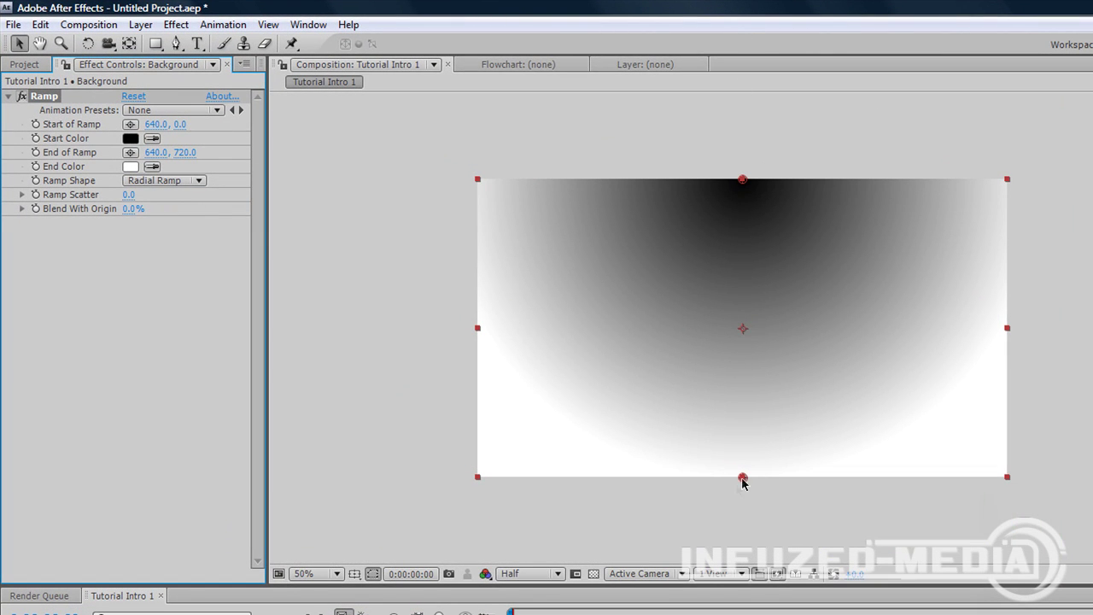
pyautogui.moveTo(743, 477); pyautogui.dragTo(743, 586)
pyautogui.click(397, 369)
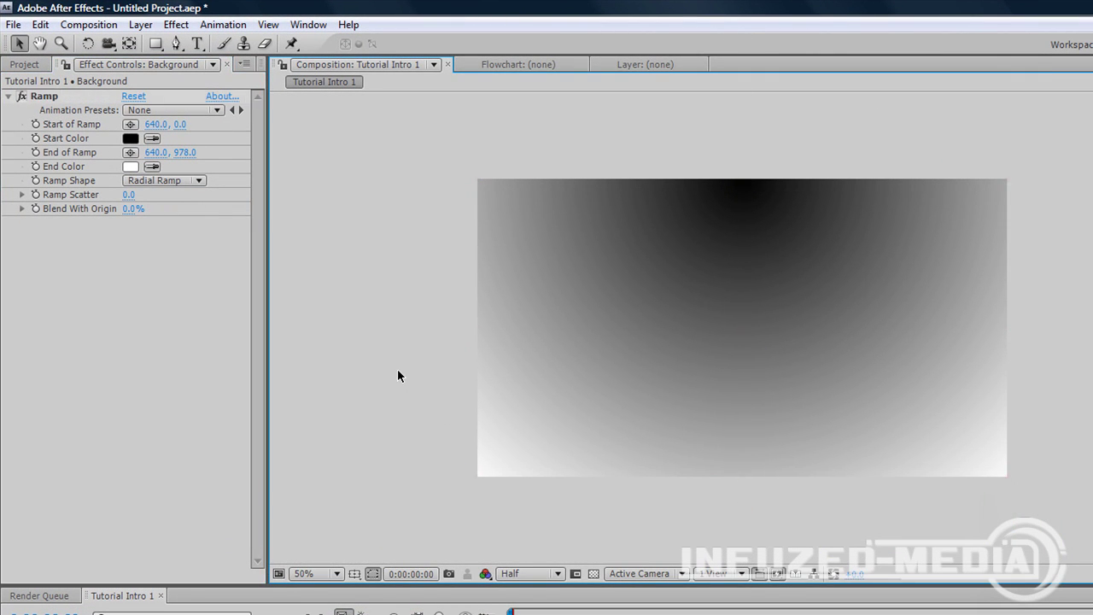
# Set the ramp start colour to white and end colour to #B2B2B2, then clear the search
pyautogui.click(130, 139)
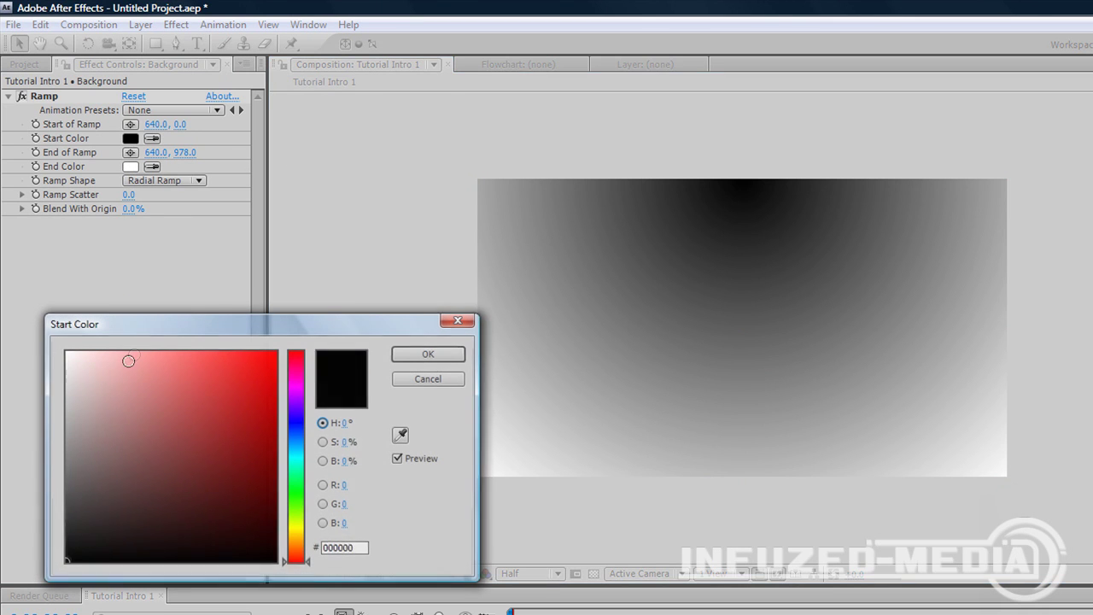
pyautogui.moveTo(70, 495); pyautogui.dragTo(44, 408)
pyautogui.click(400, 355)
pyautogui.click(130, 166)
pyautogui.click(400, 356)
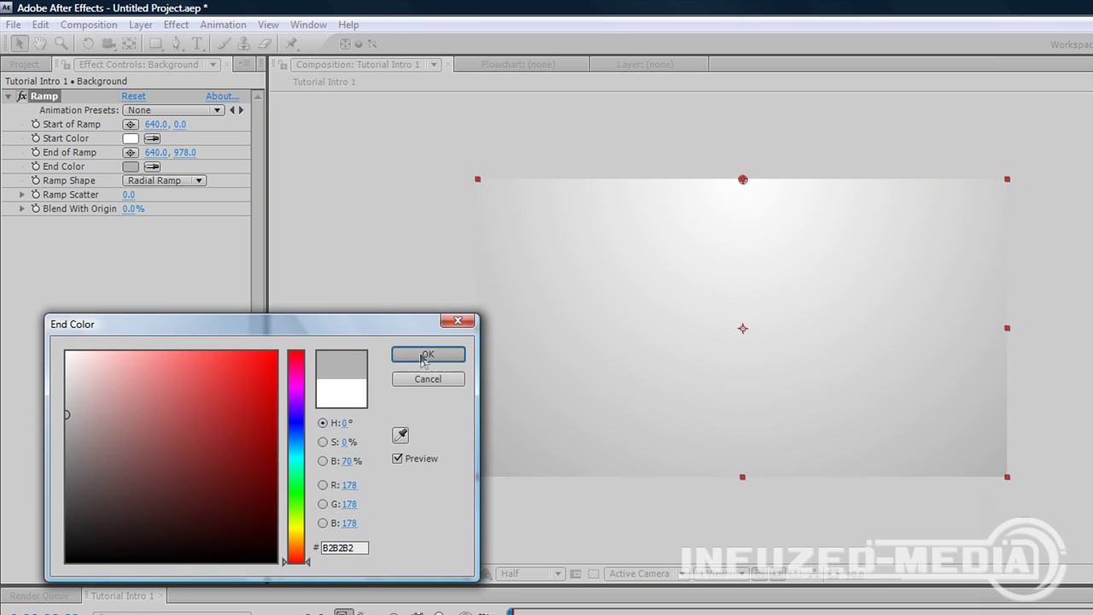
pyautogui.click(389, 254)
pyautogui.press('.')
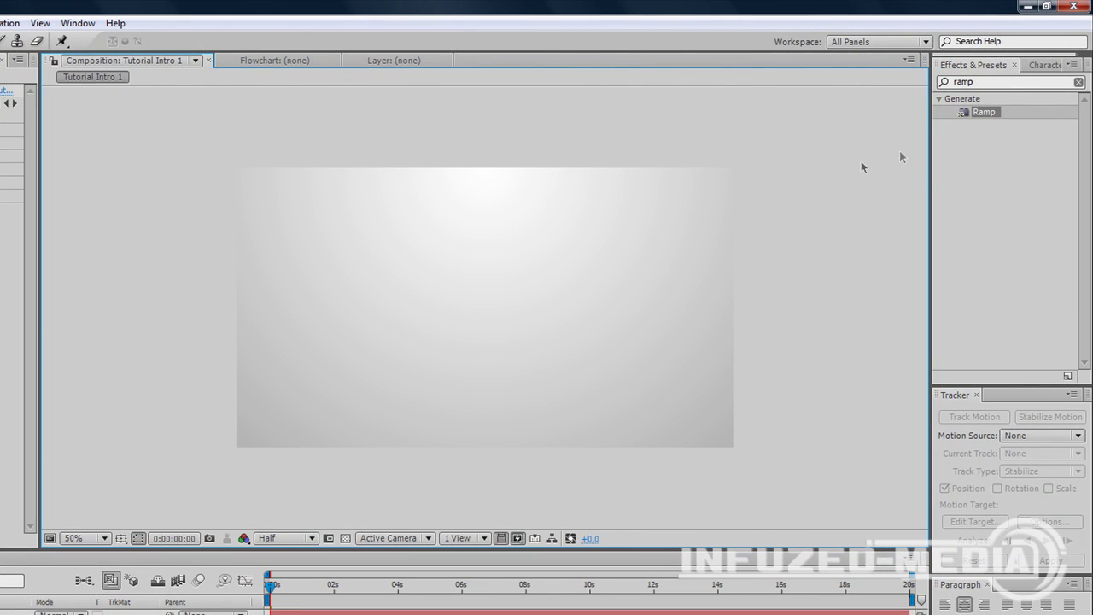
pyautogui.click(1077, 82)
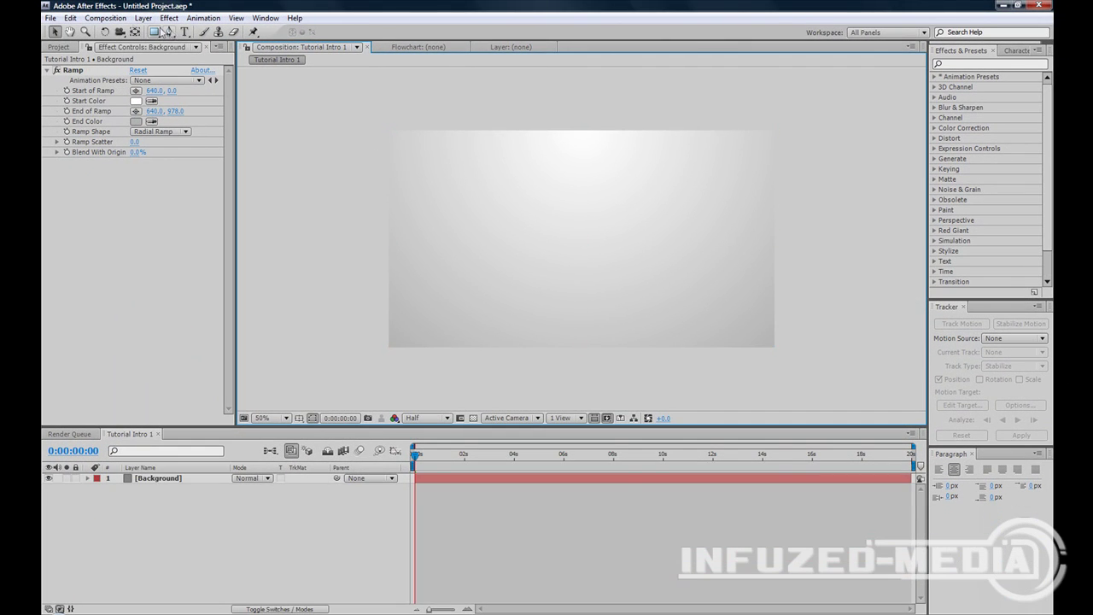
pyautogui.click(184, 32)
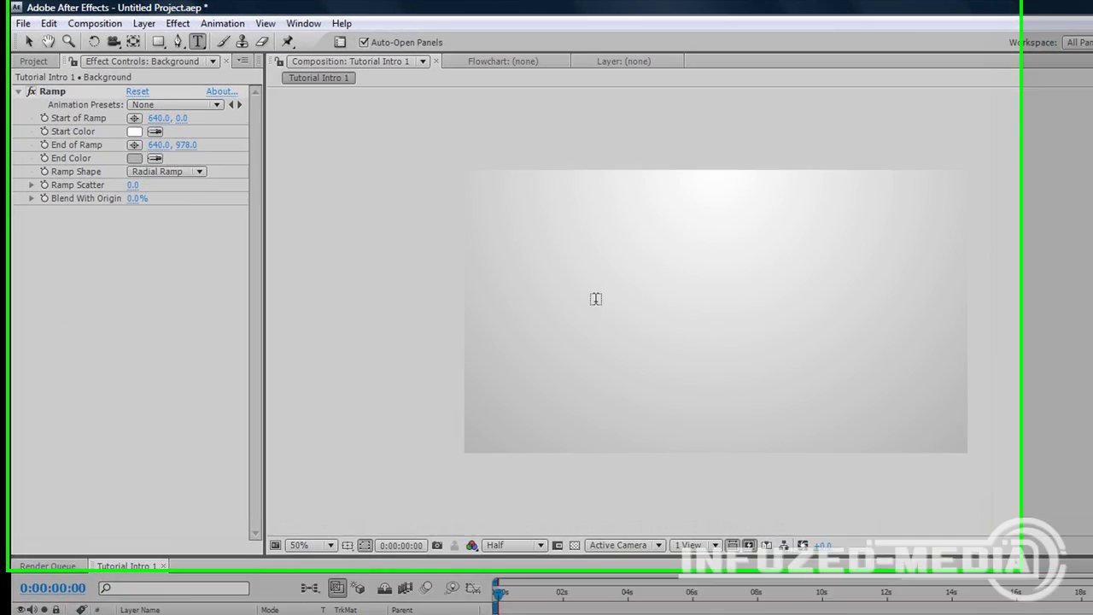
# Type 'InfuzedMedia' as a new text layer and centre it in the composition
pyautogui.click(596, 299)
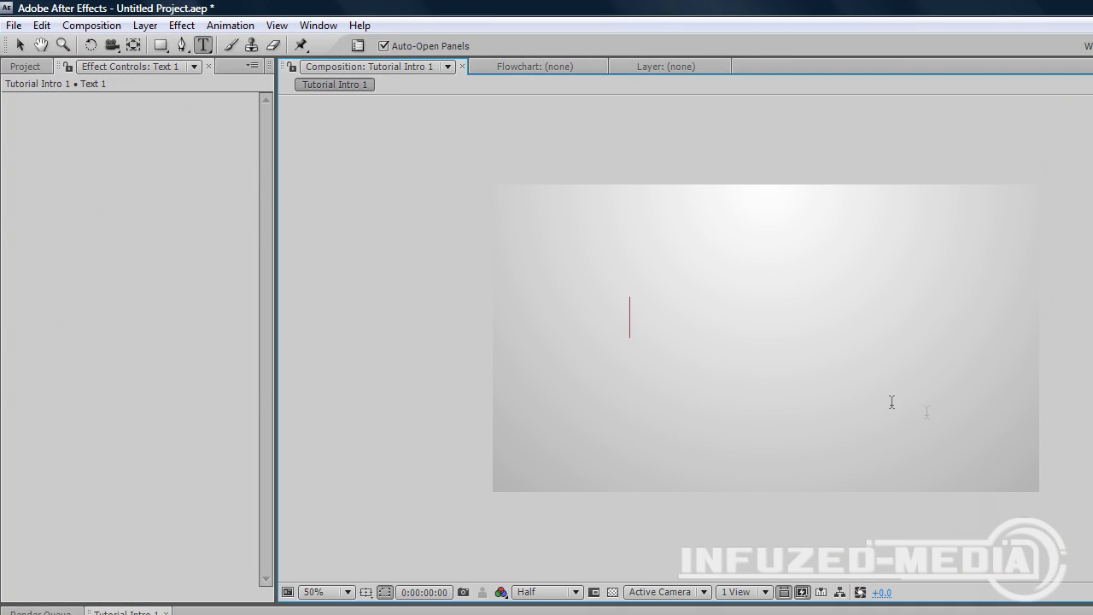
pyautogui.write('InfuzedMedia')
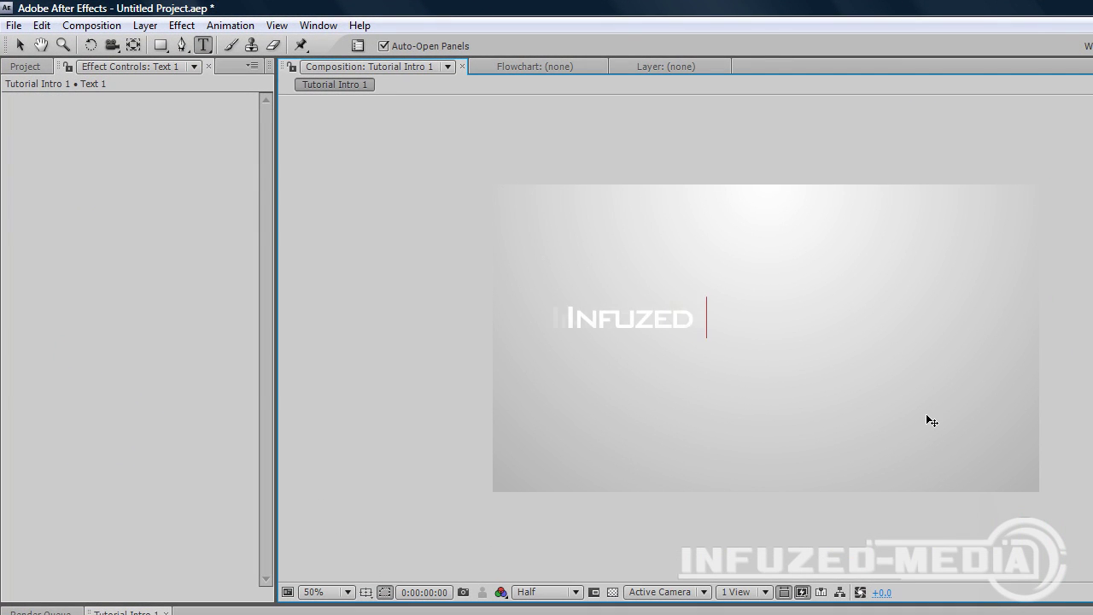
pyautogui.click(20, 45)
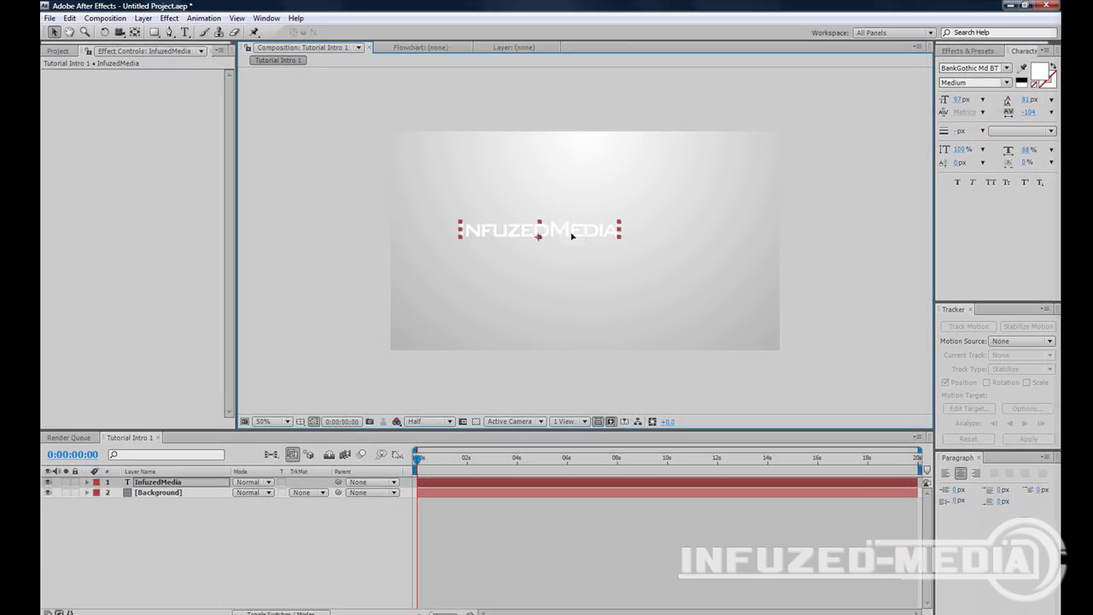
pyautogui.hotkey('ctrl', 'Home')
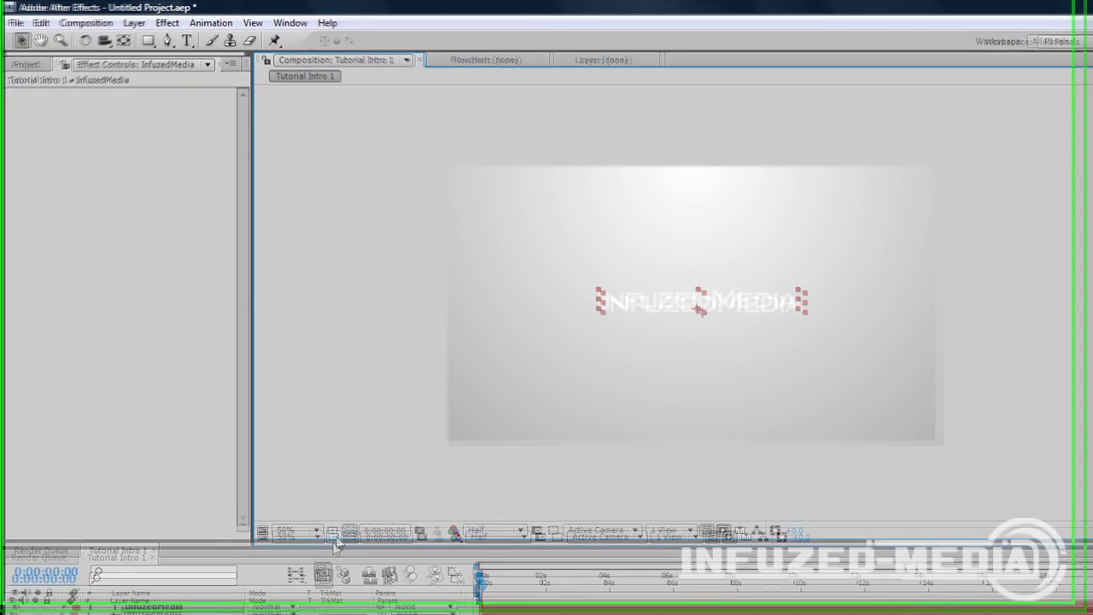
# Show the Title/Action Safe guides and nudge the title into place within them
pyautogui.click(311, 417)
pyautogui.click(342, 563)
pyautogui.moveTo(724, 308); pyautogui.dragTo(718, 316)
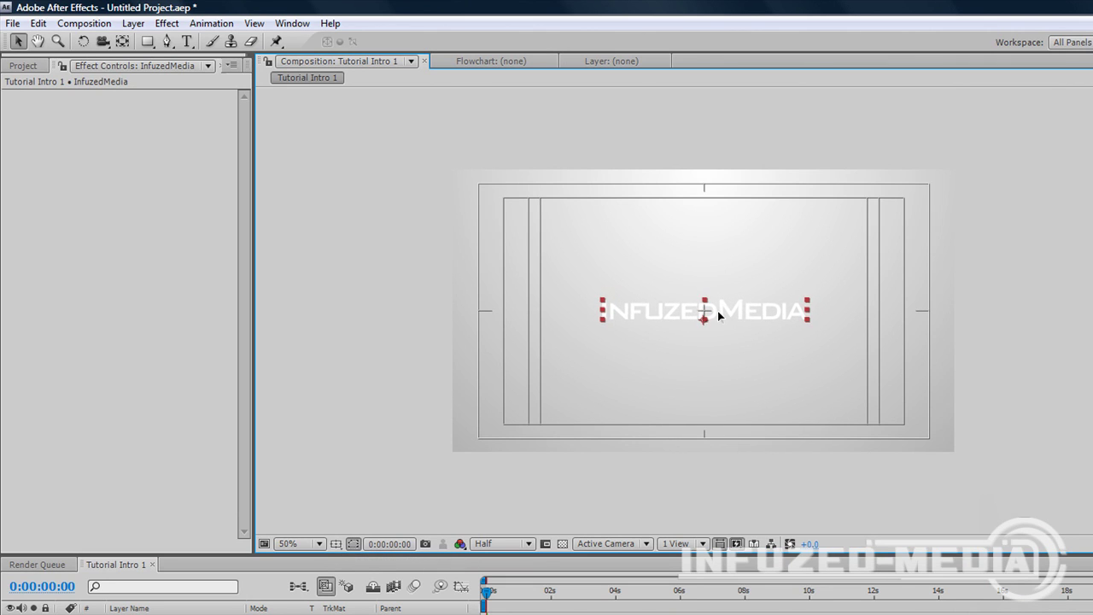
pyautogui.scroll(4, 663, 327)
pyautogui.scroll(-4, 586, 333)
# Scale the InfuzedMedia text up slightly by dragging a handle
pyautogui.moveTo(603, 320)
pyautogui.mouseDown()
pyautogui.moveTo(560, 324)
pyautogui.moveTo(589, 324)
pyautogui.mouseUp()
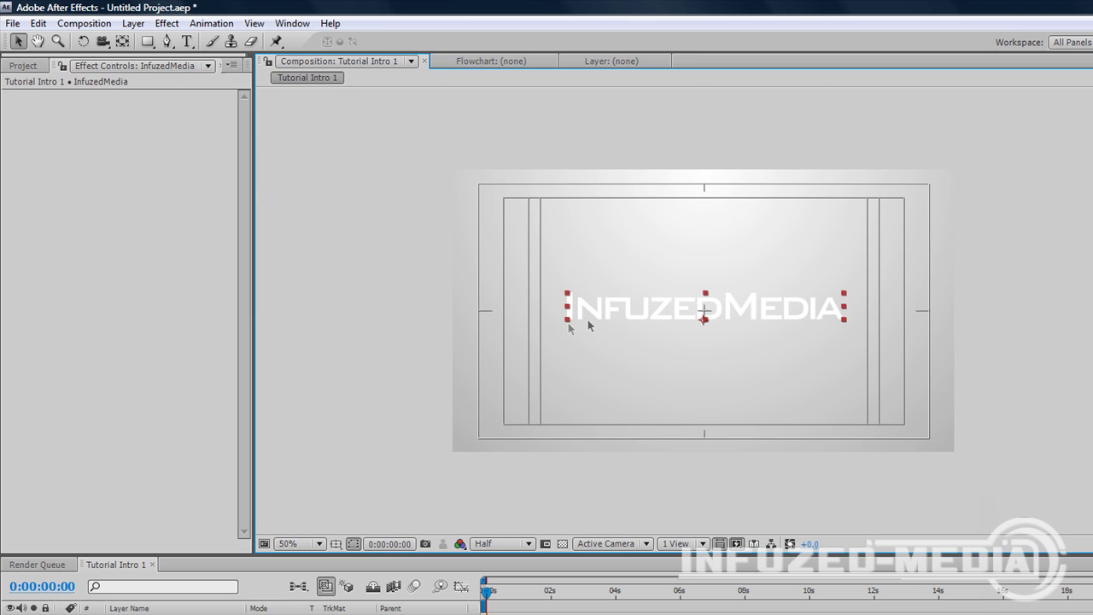
pyautogui.click(333, 543)
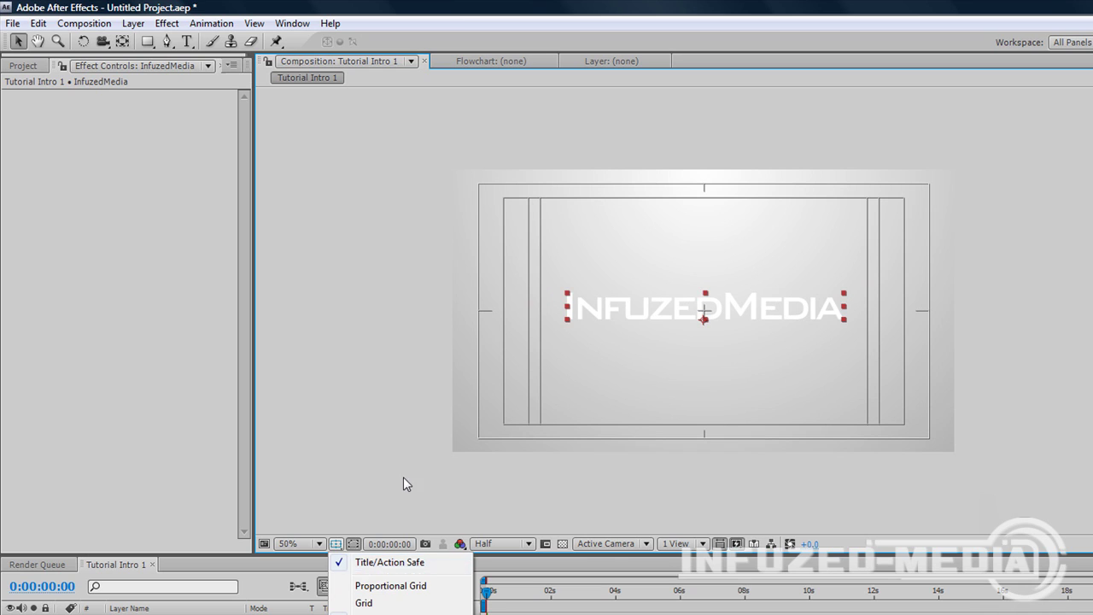
pyautogui.click(671, 343)
pyautogui.click(705, 306)
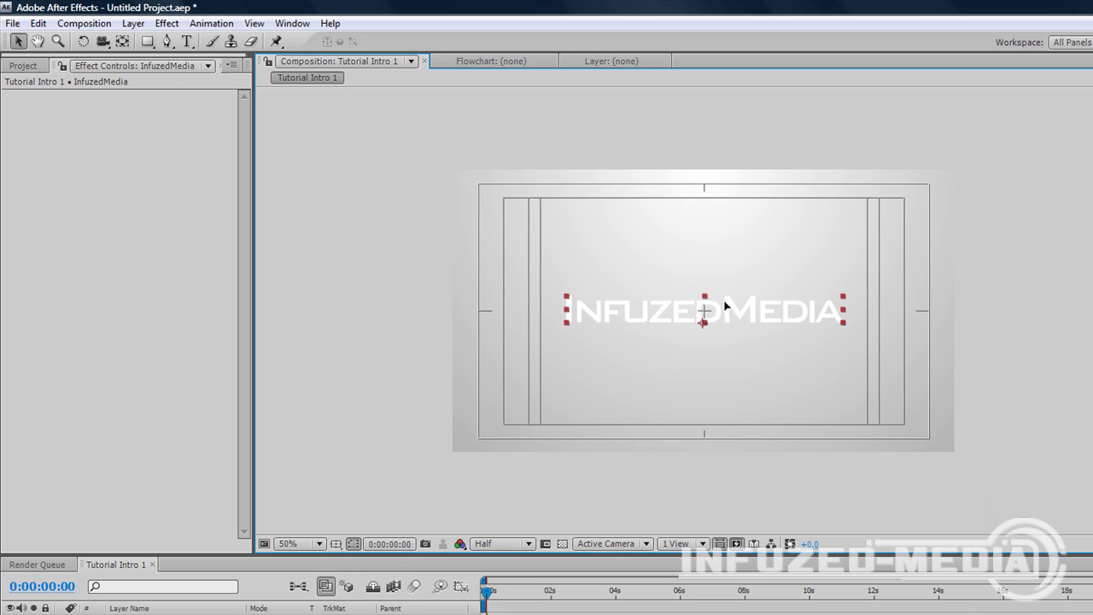
# Hide the Title/Action Safe guides and maximise the Composition panel
pyautogui.click(334, 543)
pyautogui.click(367, 557)
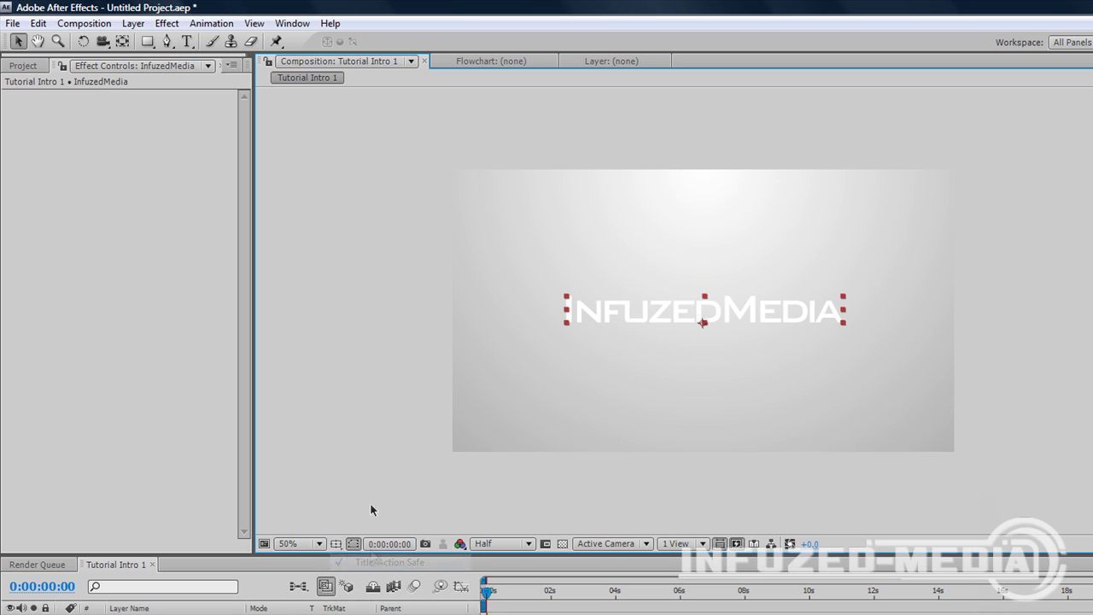
pyautogui.press('`')
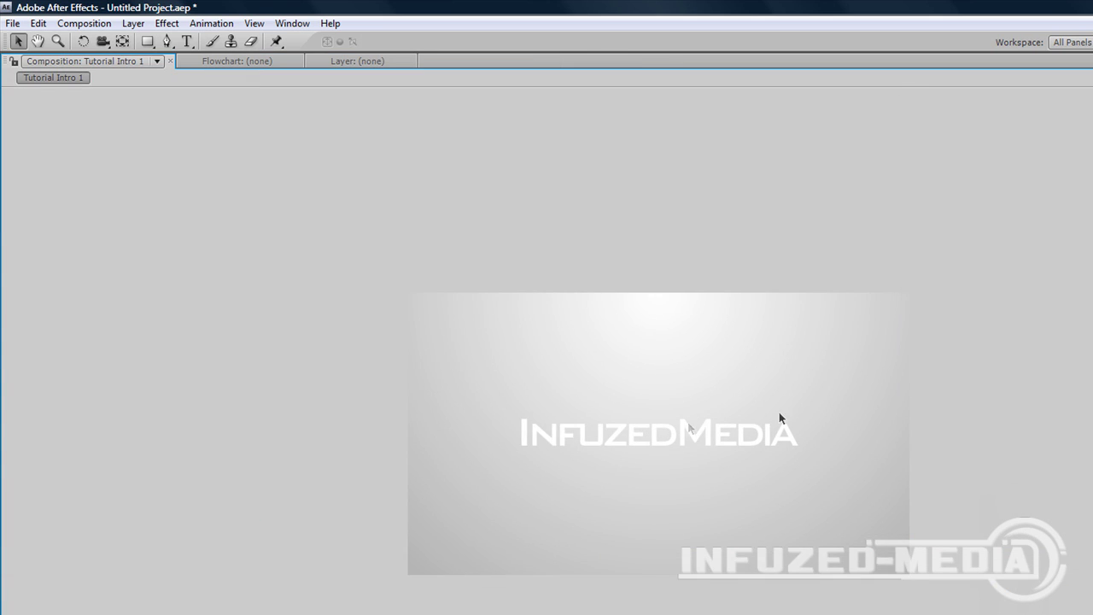
pyautogui.press('.')
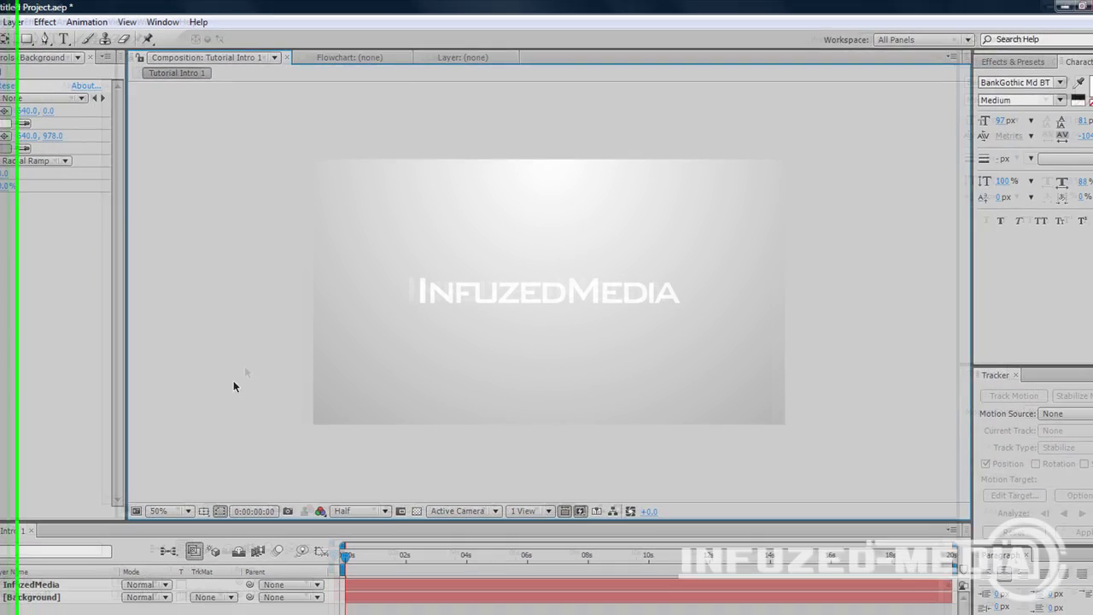
# Apply Stylize > Glow at default settings to the InfuzedMedia text layer
pyautogui.click(1012, 62)
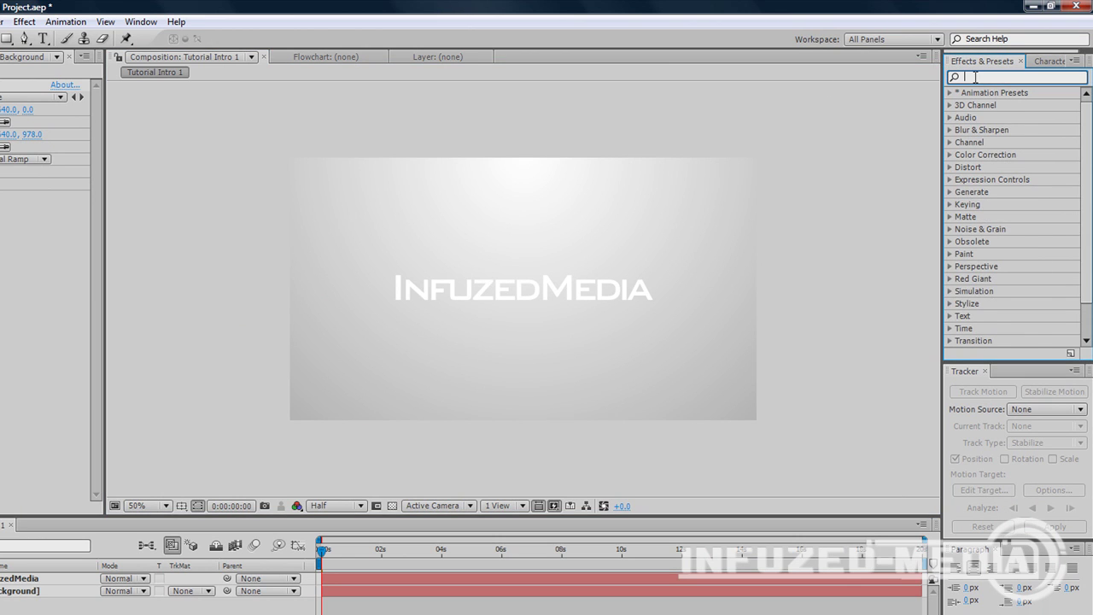
pyautogui.write('glow')
pyautogui.scroll(-2, 1016, 222)
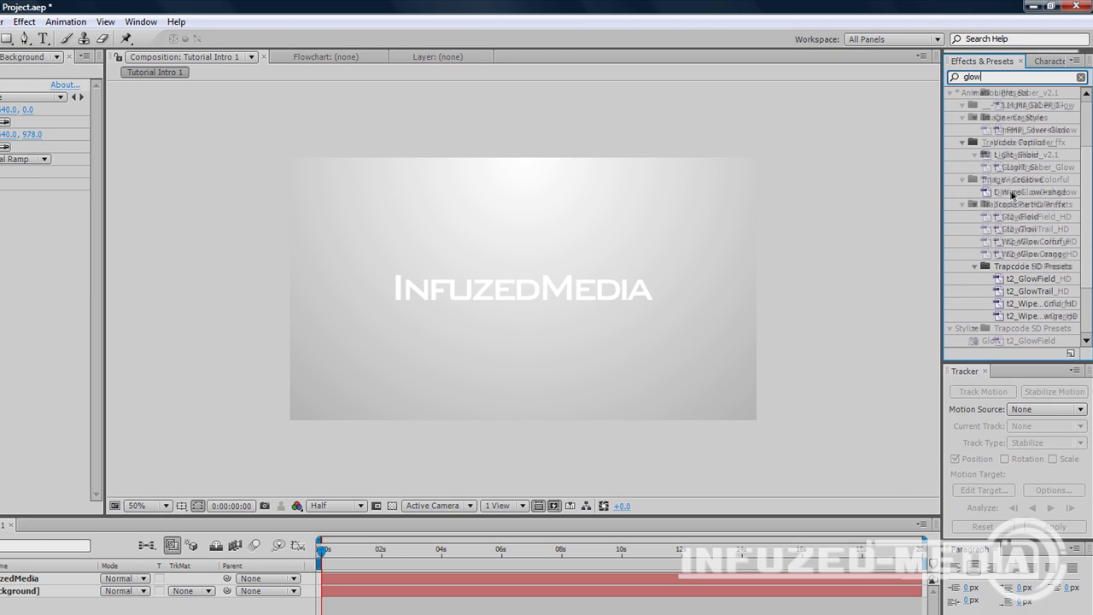
pyautogui.moveTo(991, 341)
pyautogui.mouseDown()
pyautogui.moveTo(593, 300)
pyautogui.moveTo(996, 350)
pyautogui.mouseUp()
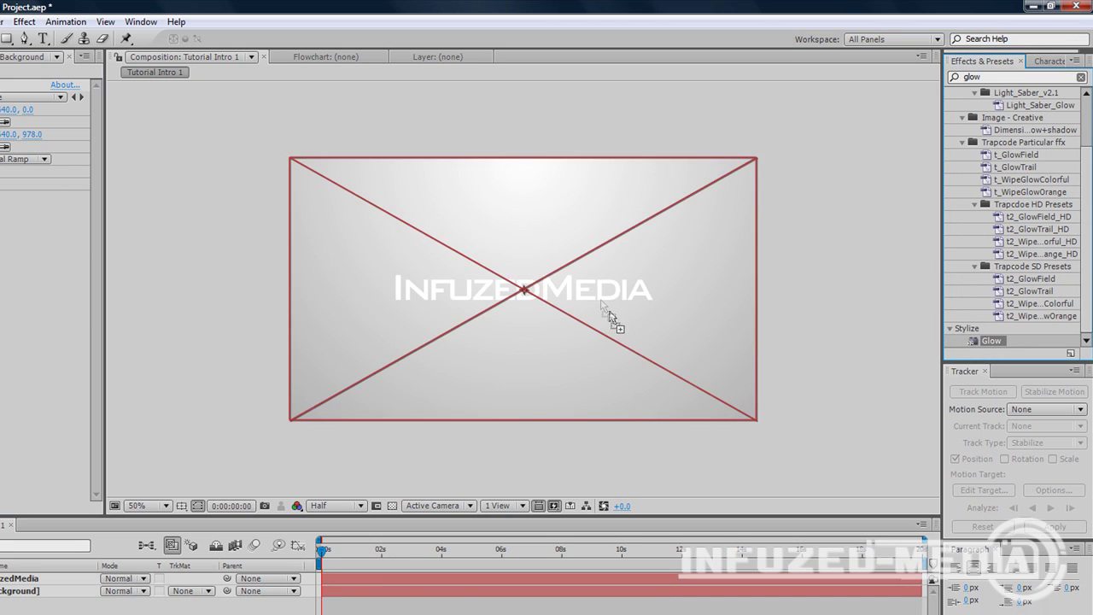
pyautogui.moveTo(611, 318); pyautogui.dragTo(589, 292)
pyautogui.click(221, 219)
pyautogui.press('.')
pyautogui.press(',')
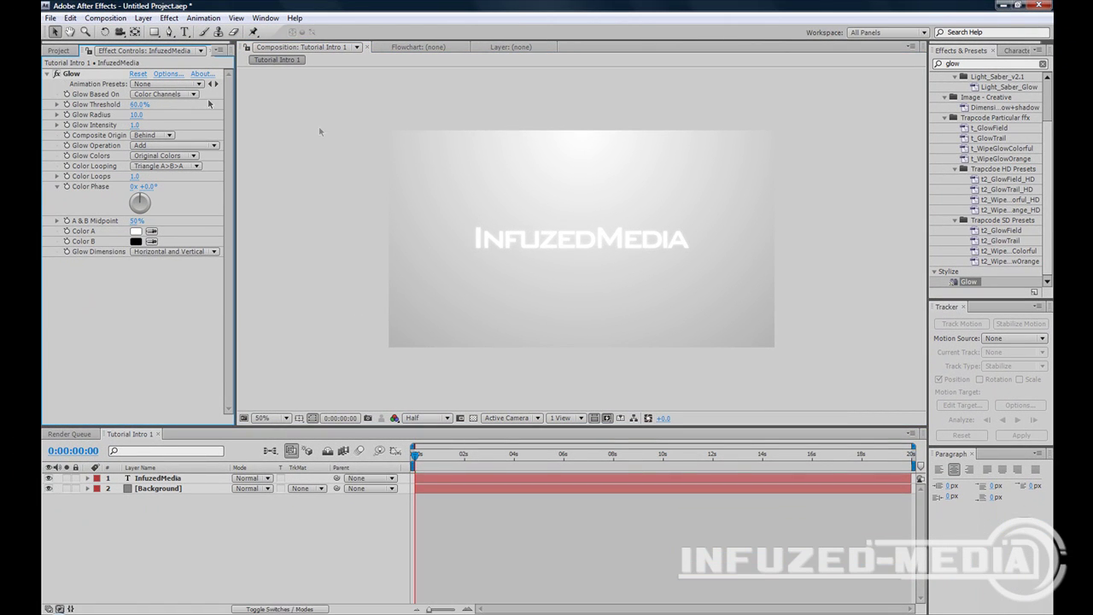
pyautogui.click(314, 170)
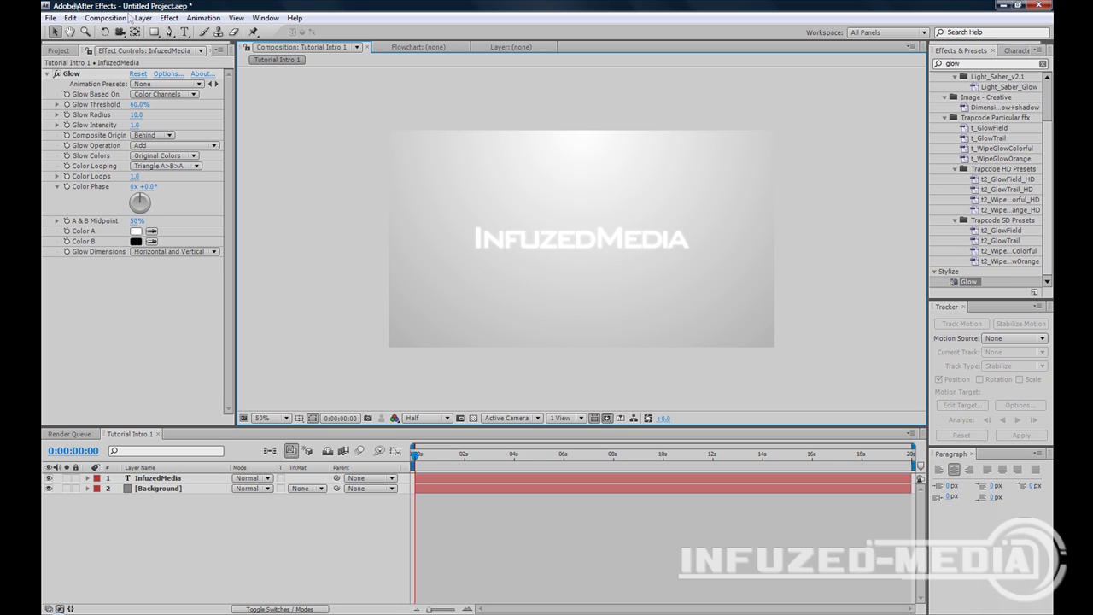
pyautogui.click(105, 17)
# Add a 1280×720 grey solid named 'Particles' at the top of the layer stack
pyautogui.moveTo(142, 18)
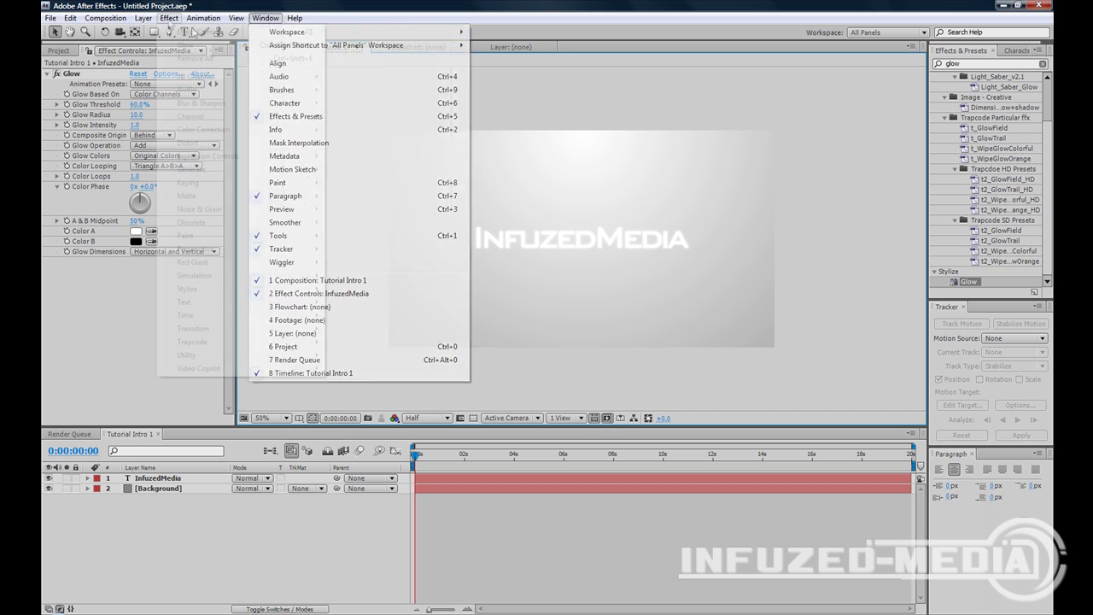
pyautogui.click(391, 46)
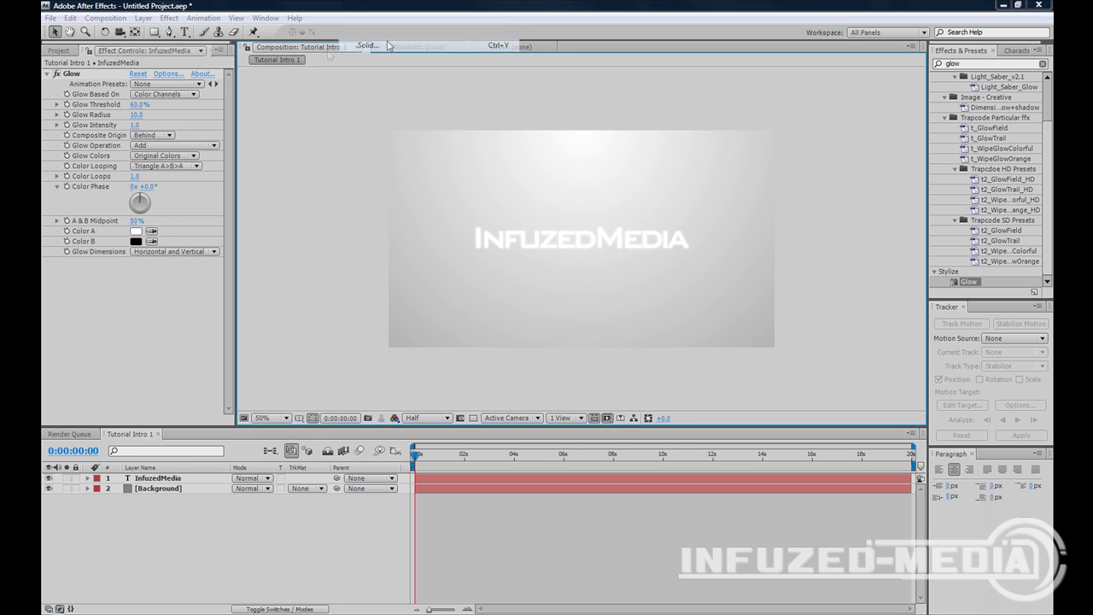
pyautogui.write('Particles')
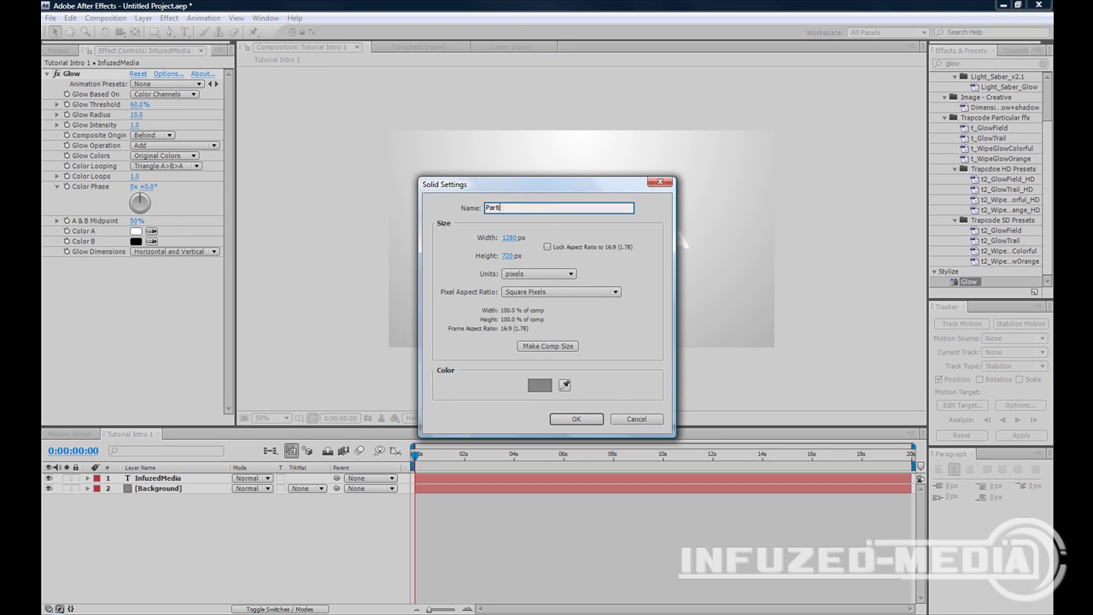
pyautogui.click(576, 418)
pyautogui.click(817, 203)
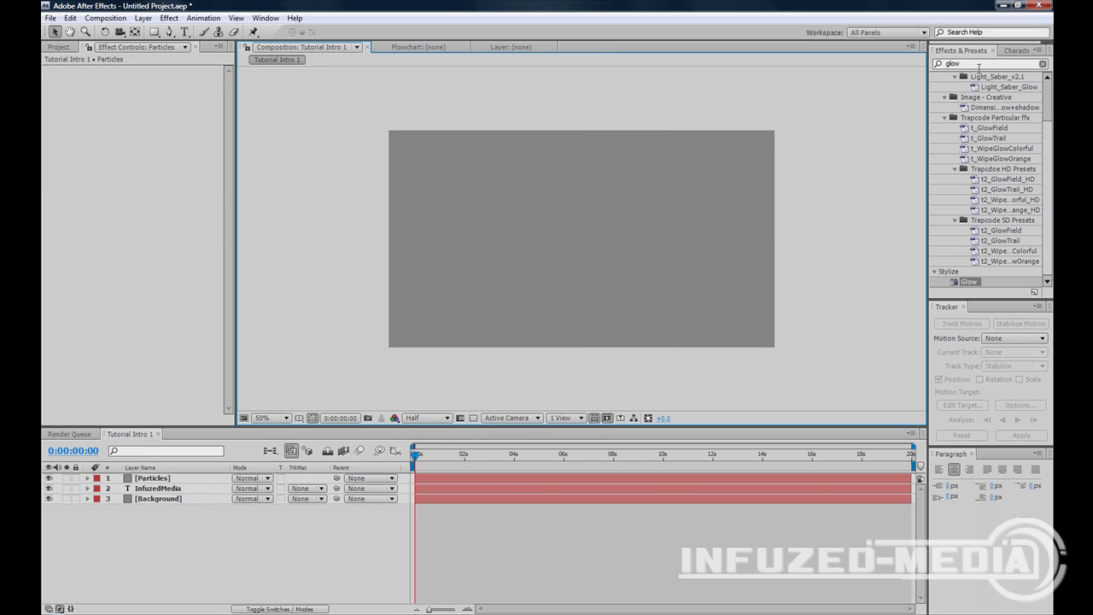
pyautogui.click(978, 65)
# Apply CC Particle World to the Particles layer, set Grid to Off, and expand Producer
pyautogui.write('CC Part')
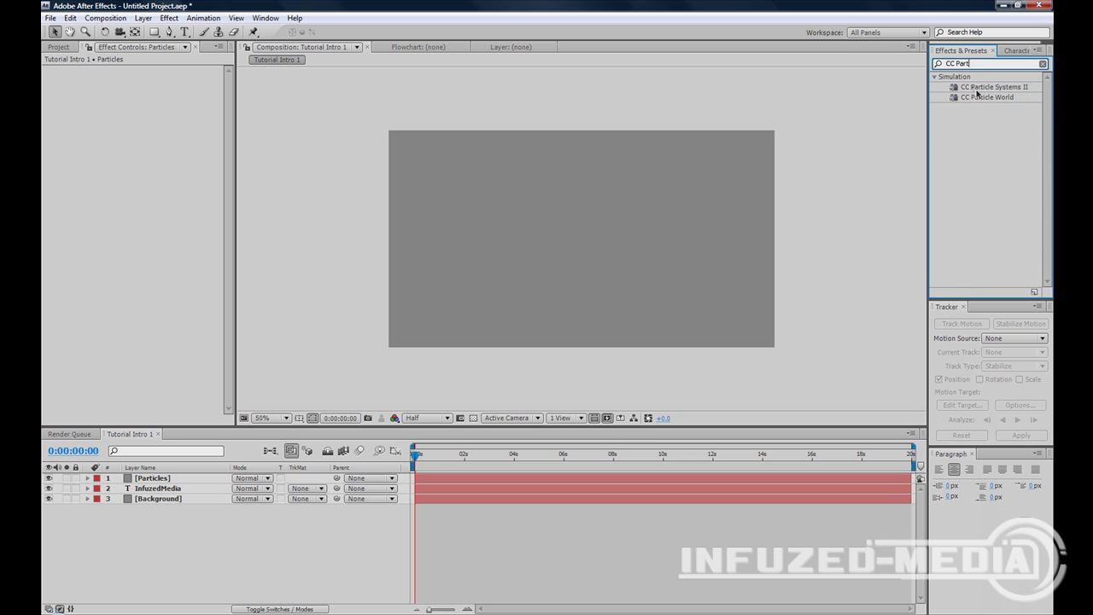
pyautogui.moveTo(981, 96); pyautogui.dragTo(402, 170)
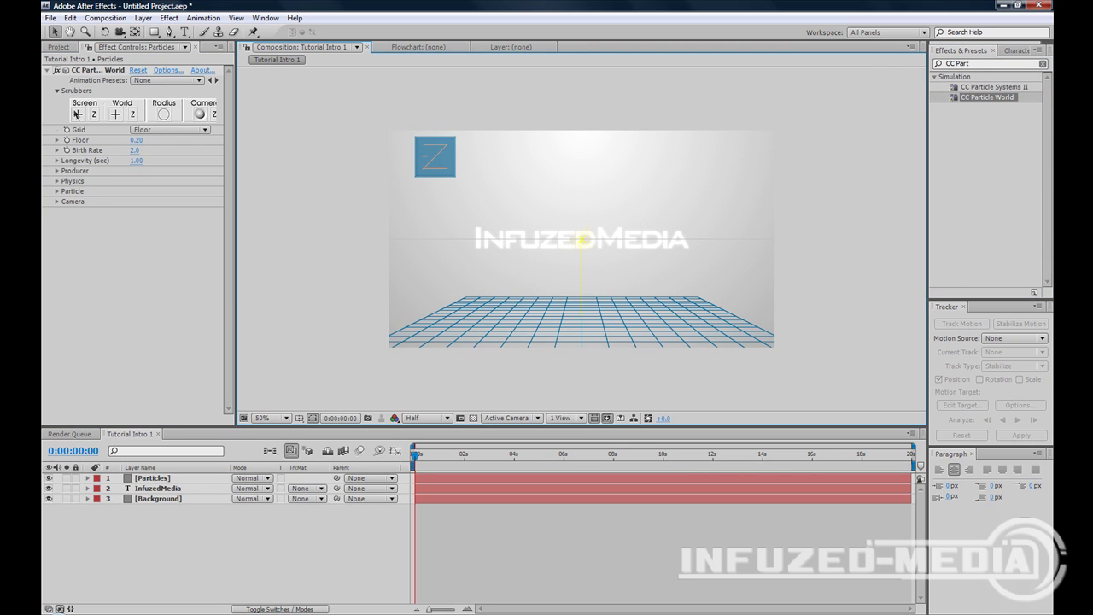
pyautogui.click(673, 479)
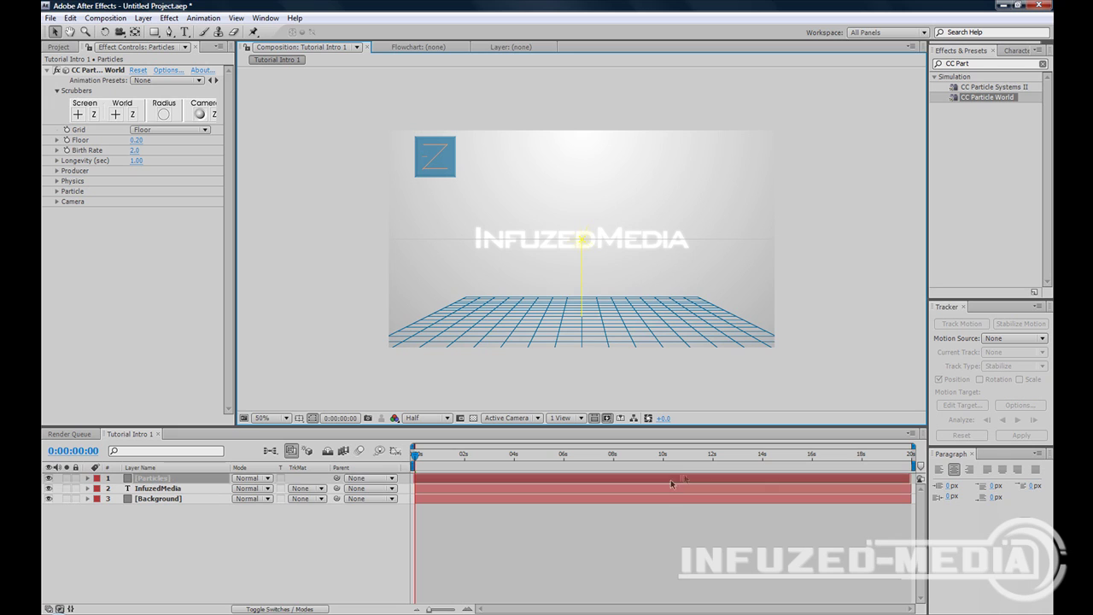
pyautogui.click(169, 128)
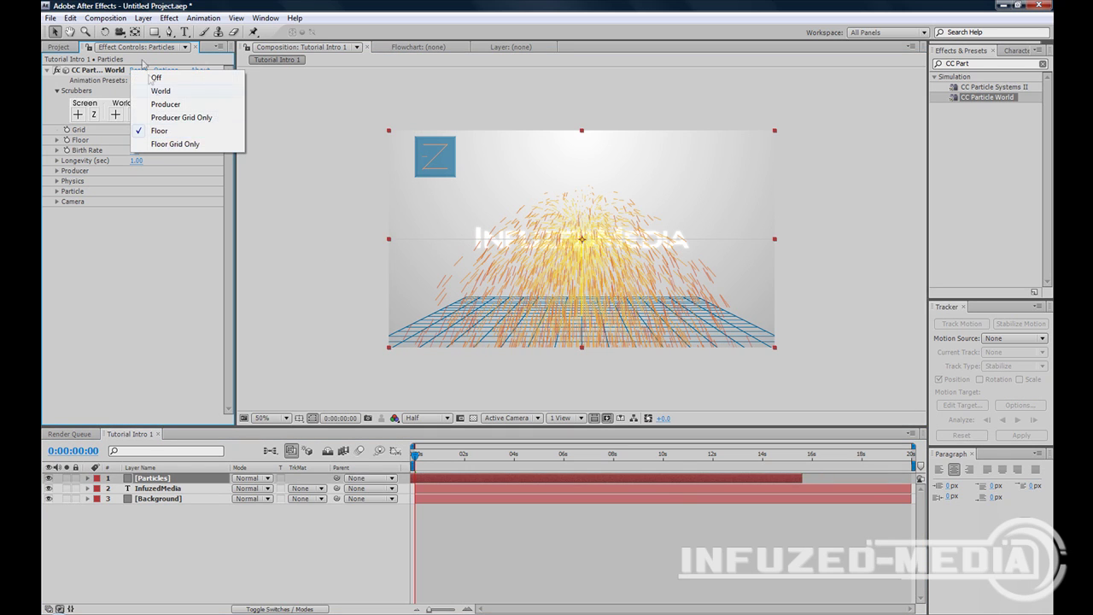
pyautogui.click(154, 76)
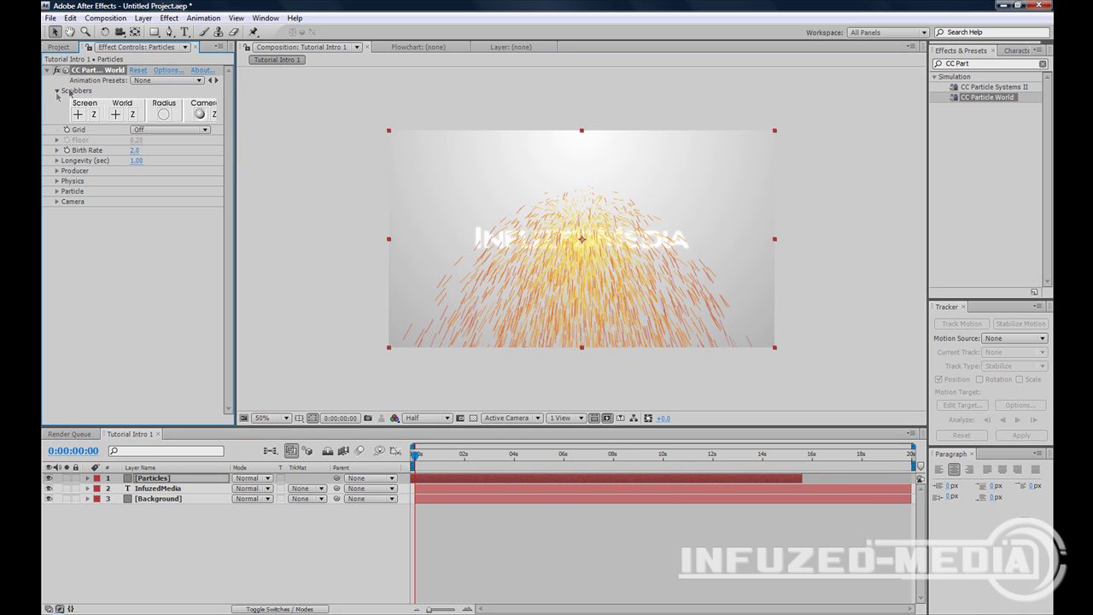
pyautogui.click(58, 91)
pyautogui.click(323, 130)
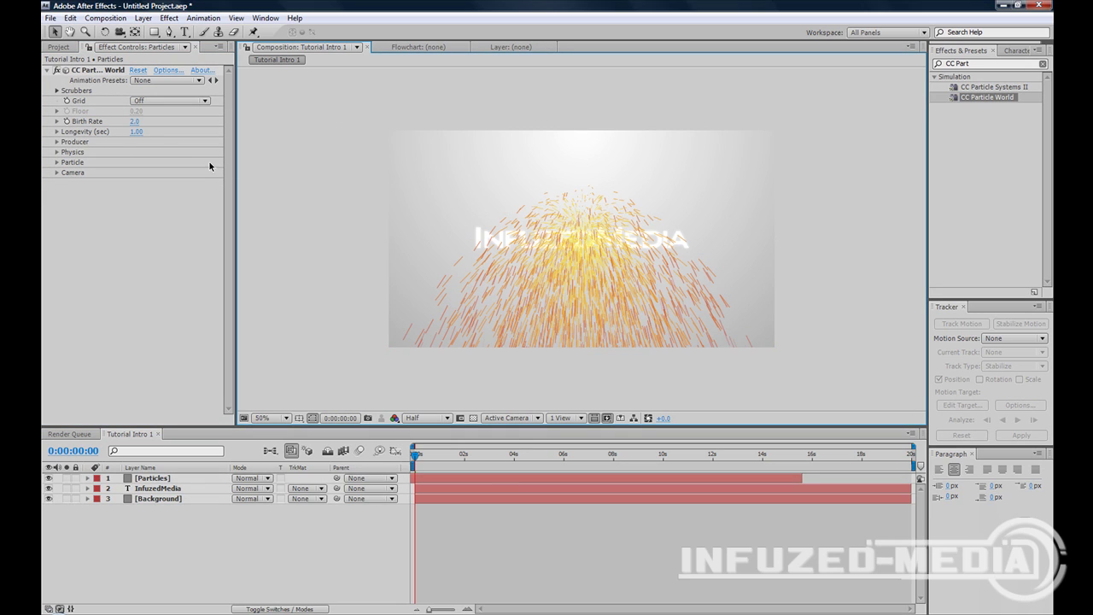
pyautogui.click(57, 143)
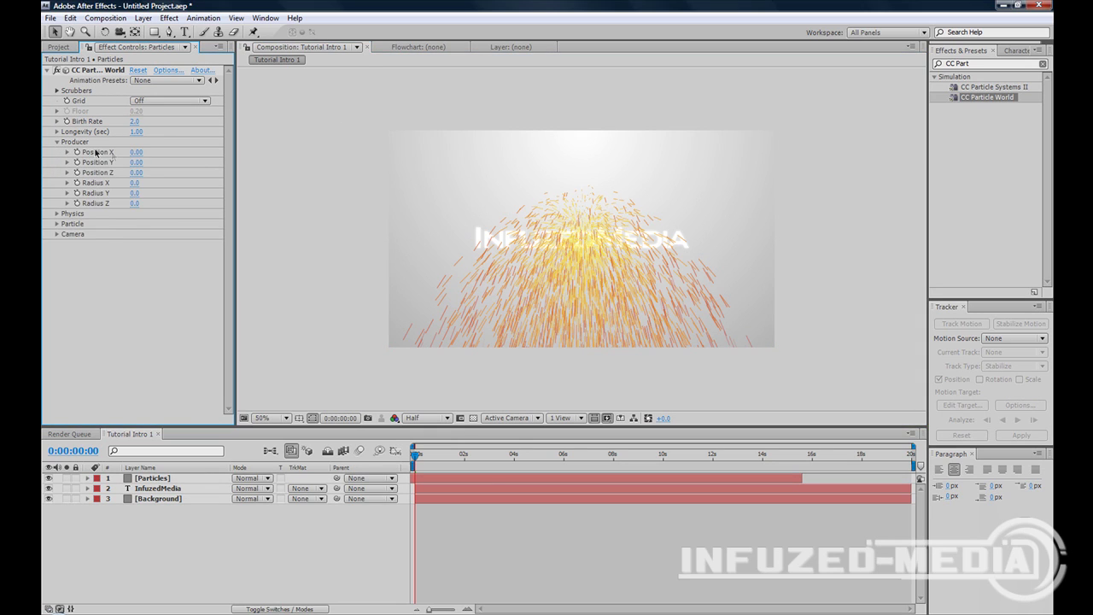
# Set the producer Radius X, Y and Z to 3.0
pyautogui.click(136, 183)
pyautogui.write('3')
pyautogui.press('Tab')
pyautogui.write('3')
pyautogui.press('Tab')
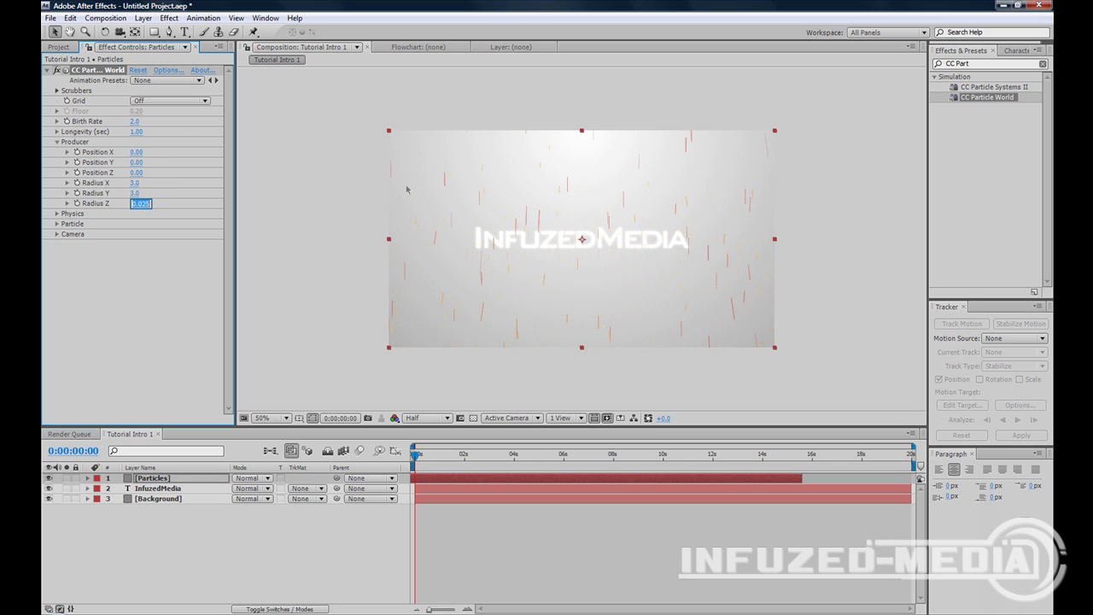
pyautogui.write('3')
pyautogui.press('Return')
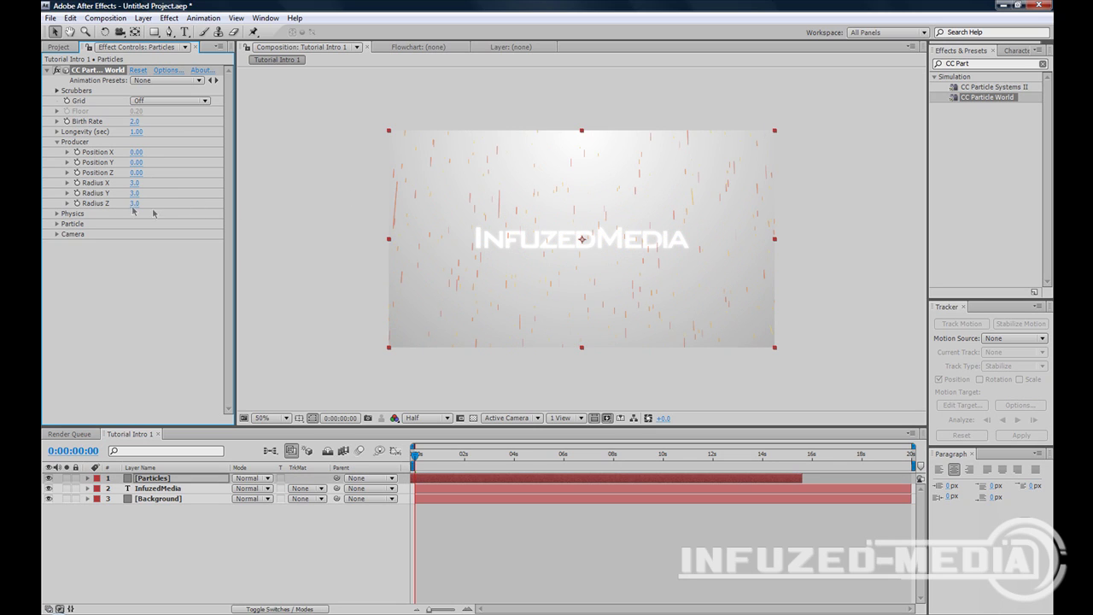
# Move the Particles layer below InfuzedMedia so it becomes layer 2
pyautogui.click(275, 177)
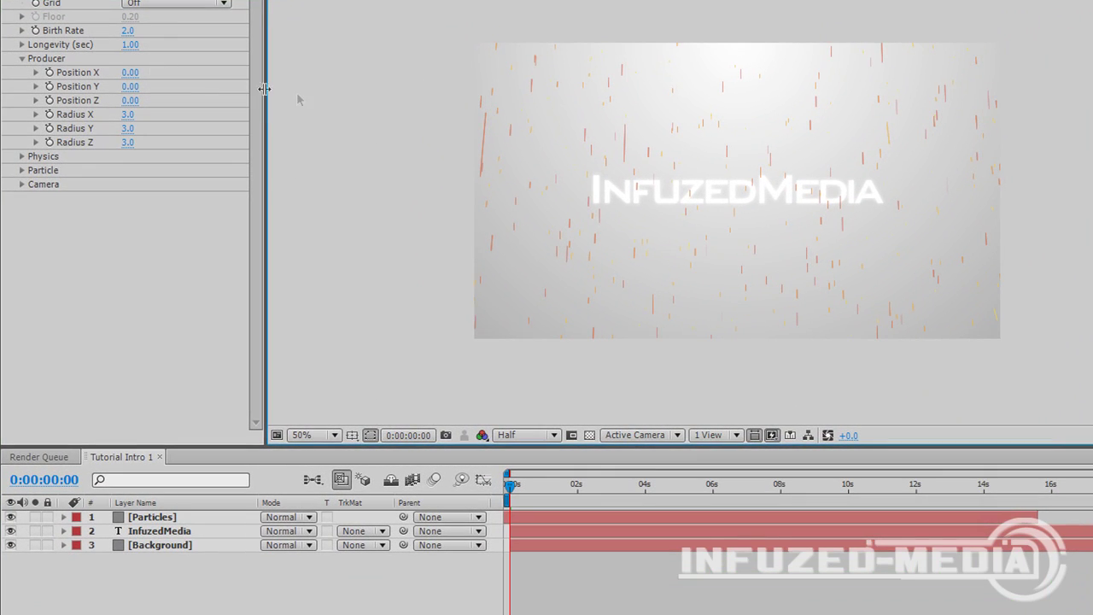
pyautogui.moveTo(168, 517)
pyautogui.mouseDown()
pyautogui.moveTo(174, 553)
pyautogui.moveTo(170, 537)
pyautogui.mouseUp()
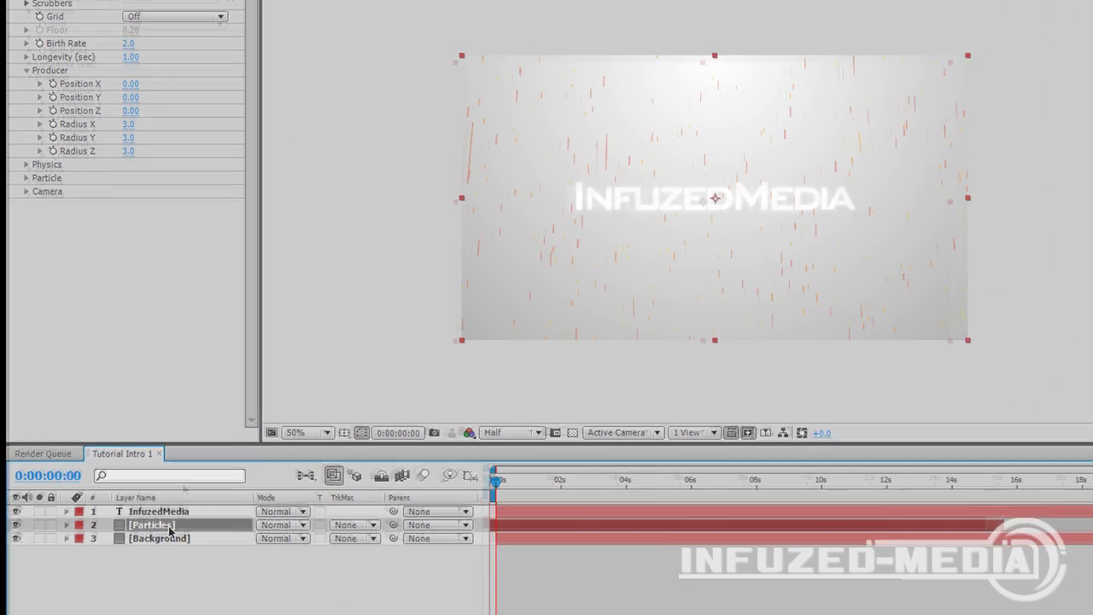
pyautogui.click(364, 261)
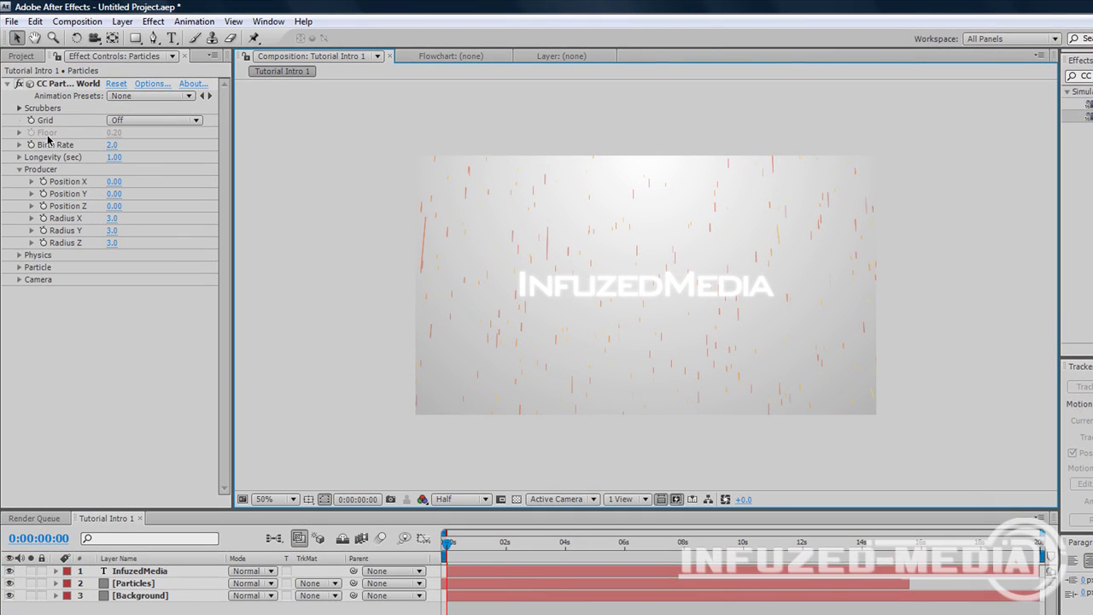
# Switch CC Particle World's particle type to Lens Convex and check it at full zoom
pyautogui.click(12, 265)
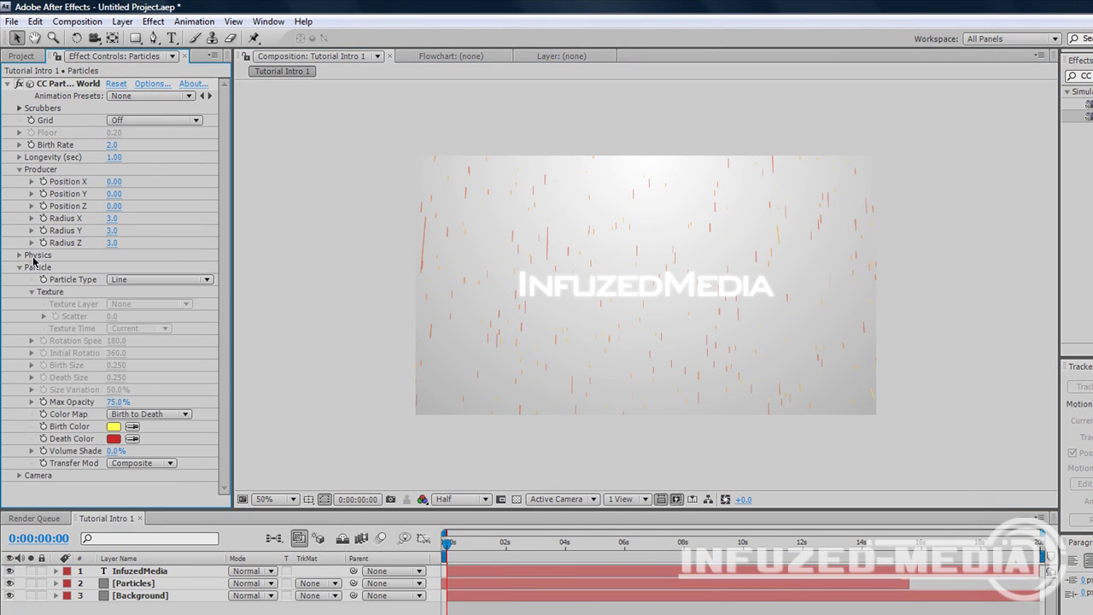
pyautogui.click(134, 280)
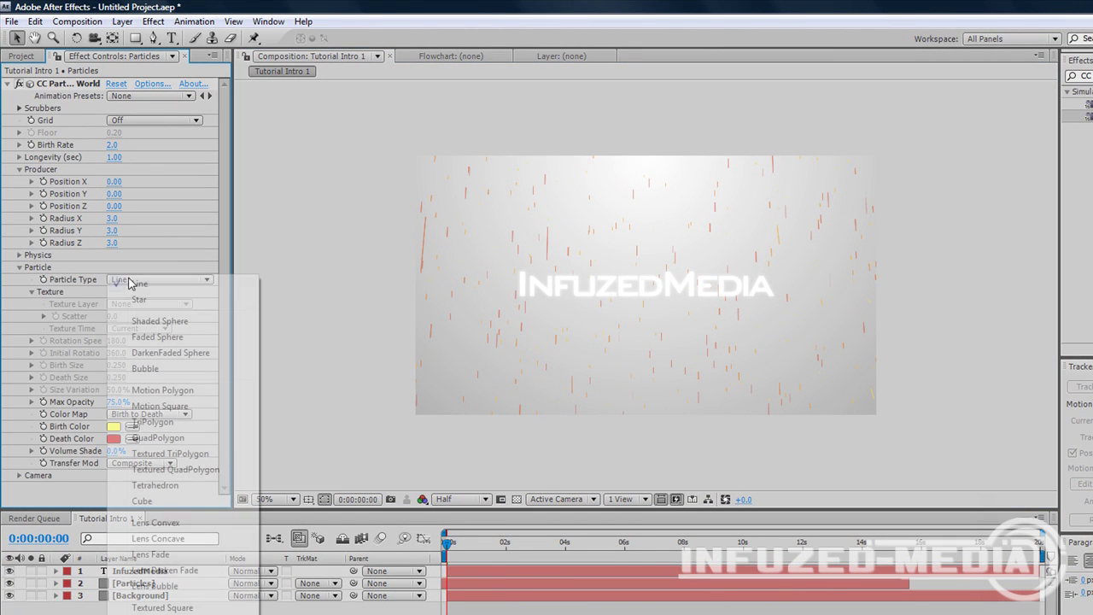
pyautogui.click(188, 525)
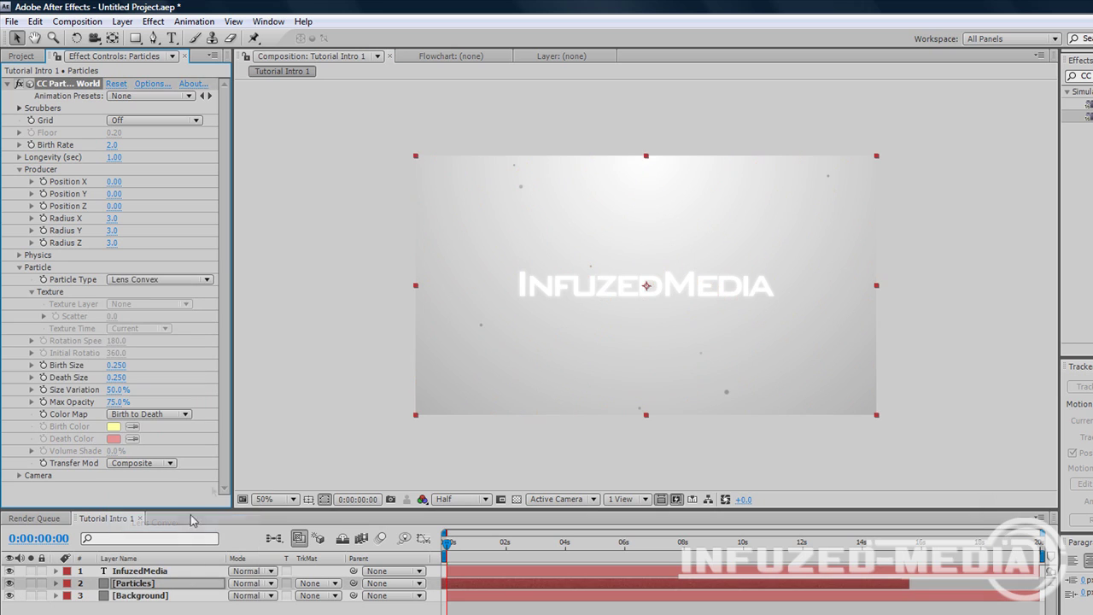
pyautogui.click(313, 390)
pyautogui.press('.')
pyautogui.press(',')
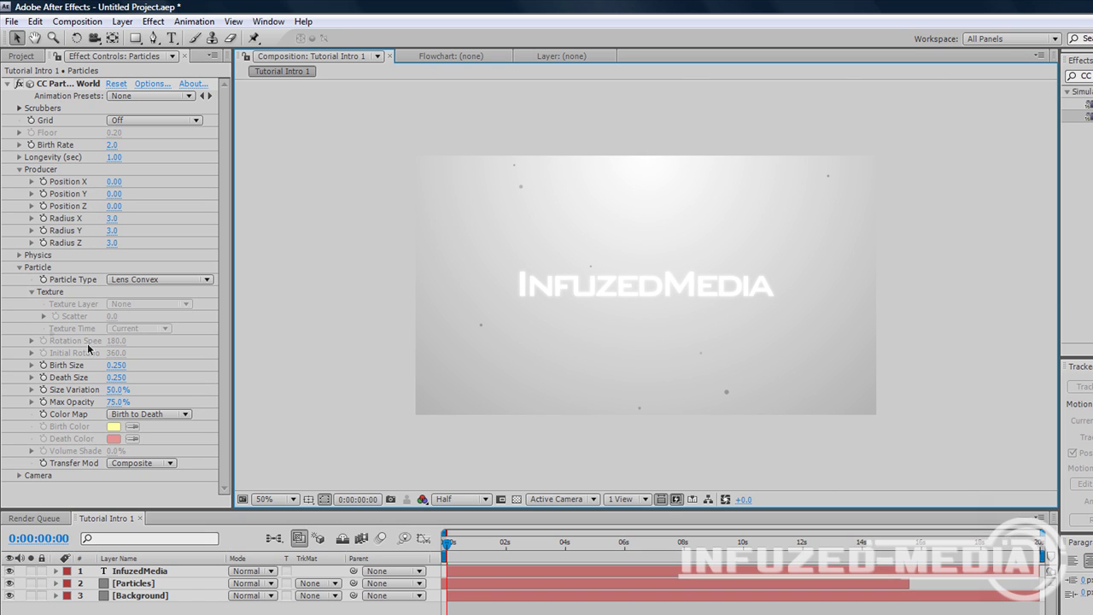
# Expand Physics, set Velocity to 0.0 and Gravity to 0.001
pyautogui.click(18, 264)
pyautogui.click(19, 256)
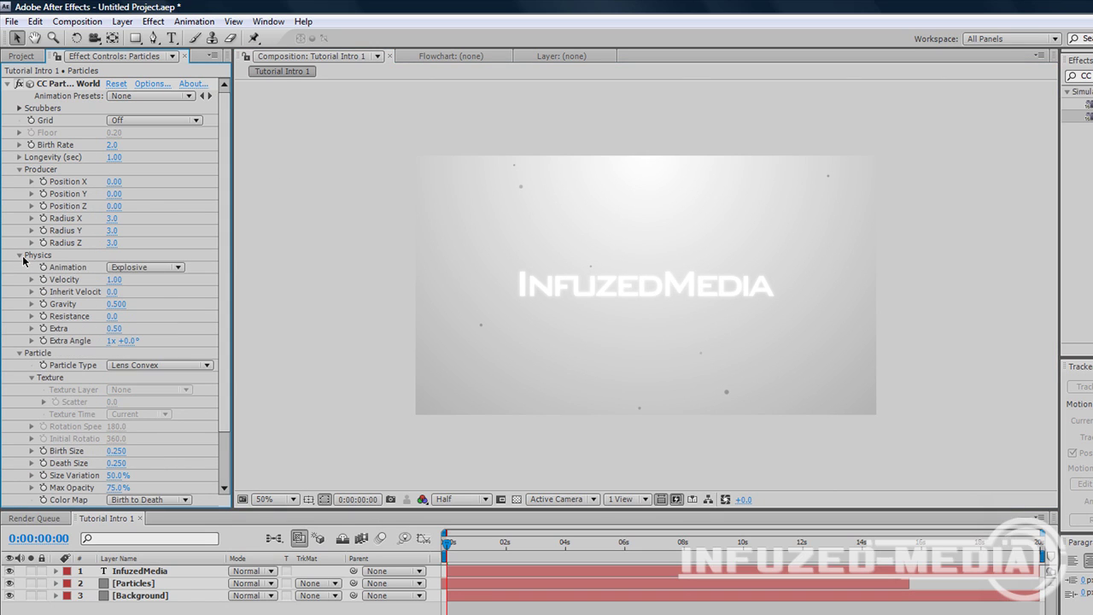
pyautogui.click(113, 280)
pyautogui.write('0.0')
pyautogui.press('Return')
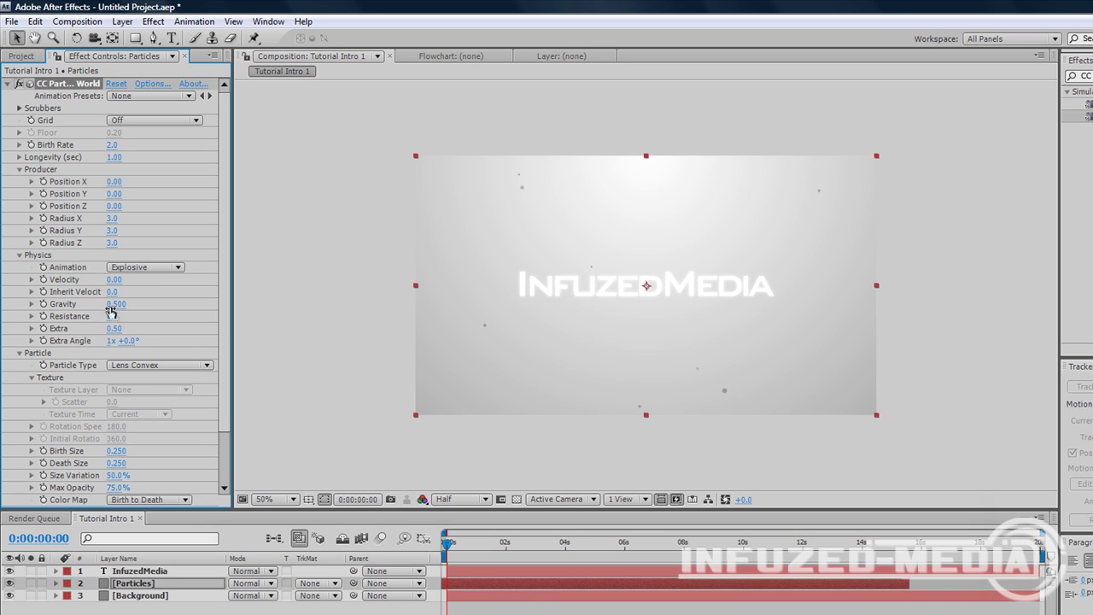
pyautogui.click(115, 304)
pyautogui.write('0.001')
pyautogui.press('Return')
# Correct Velocity to 0.01 and scrub ahead to preview the slow drift
pyautogui.click(113, 280)
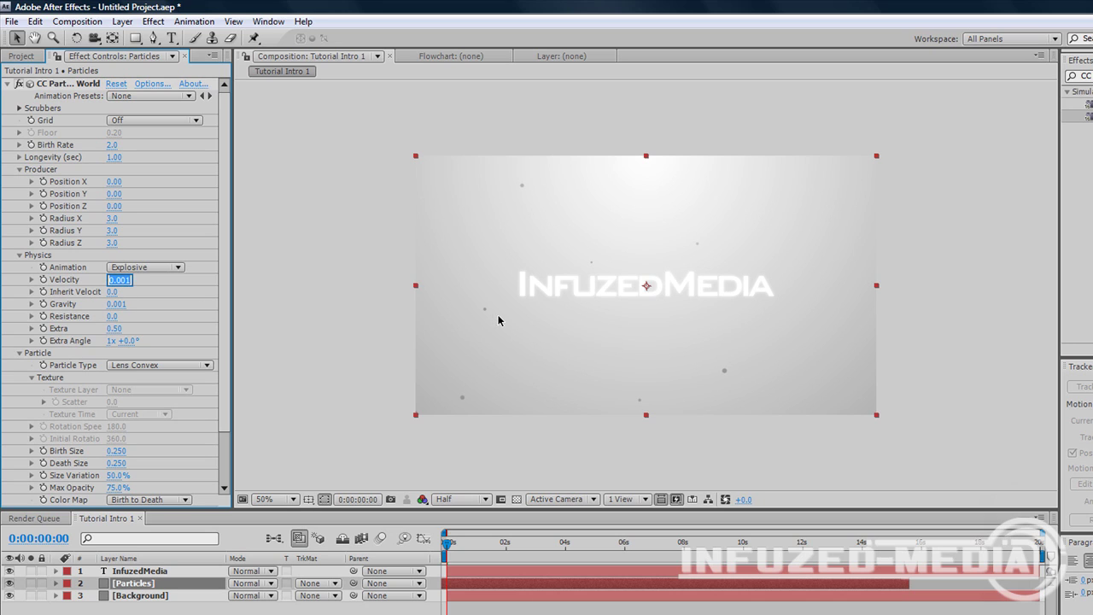
pyautogui.write('0.01')
pyautogui.press('Return')
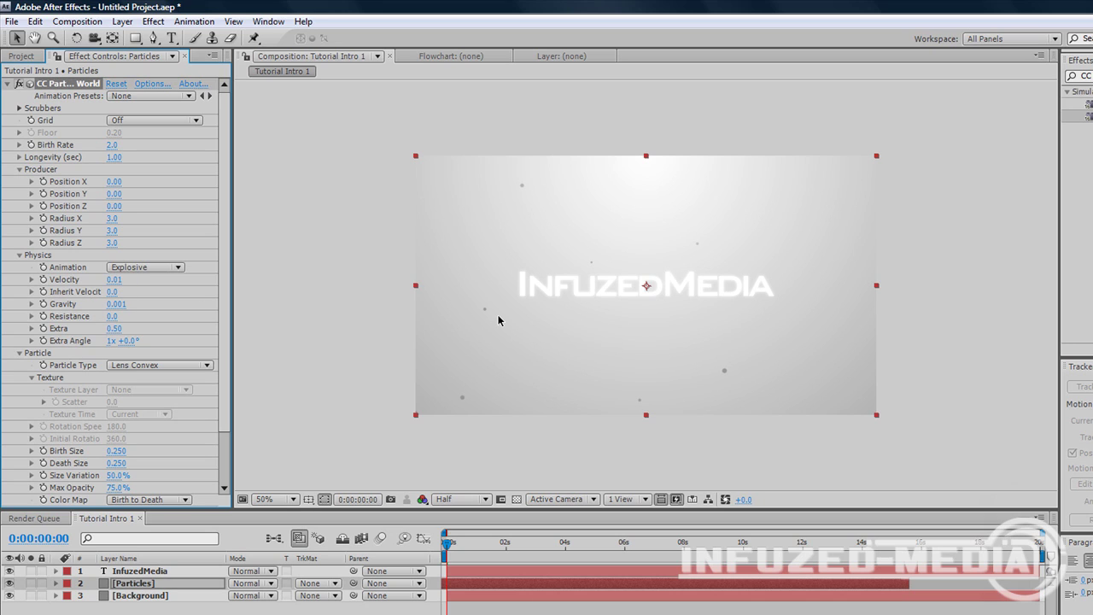
pyautogui.click(357, 381)
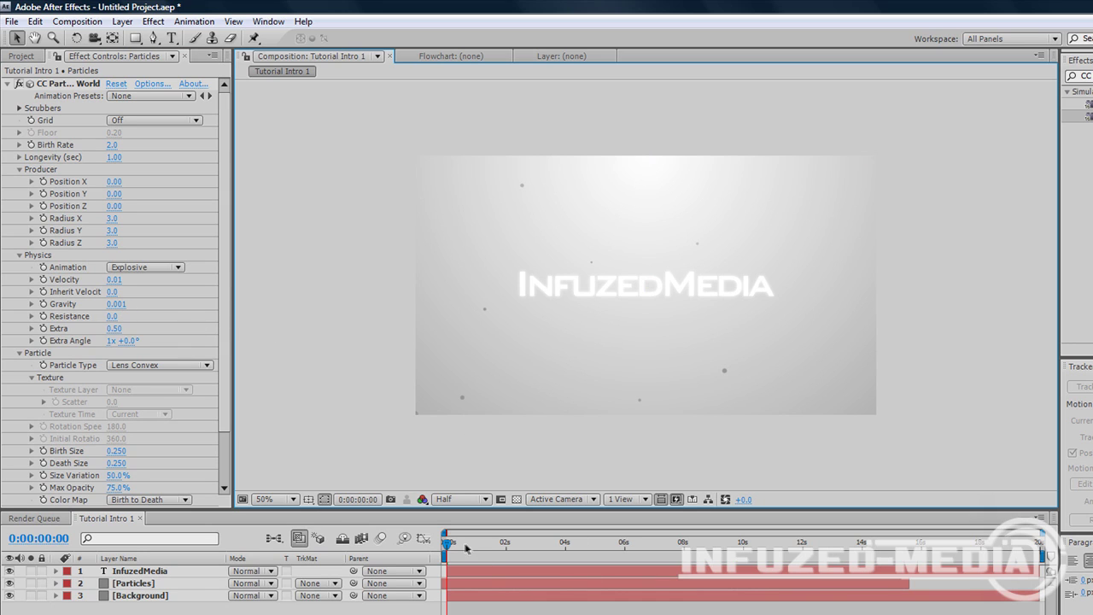
pyautogui.moveTo(465, 547); pyautogui.dragTo(647, 538)
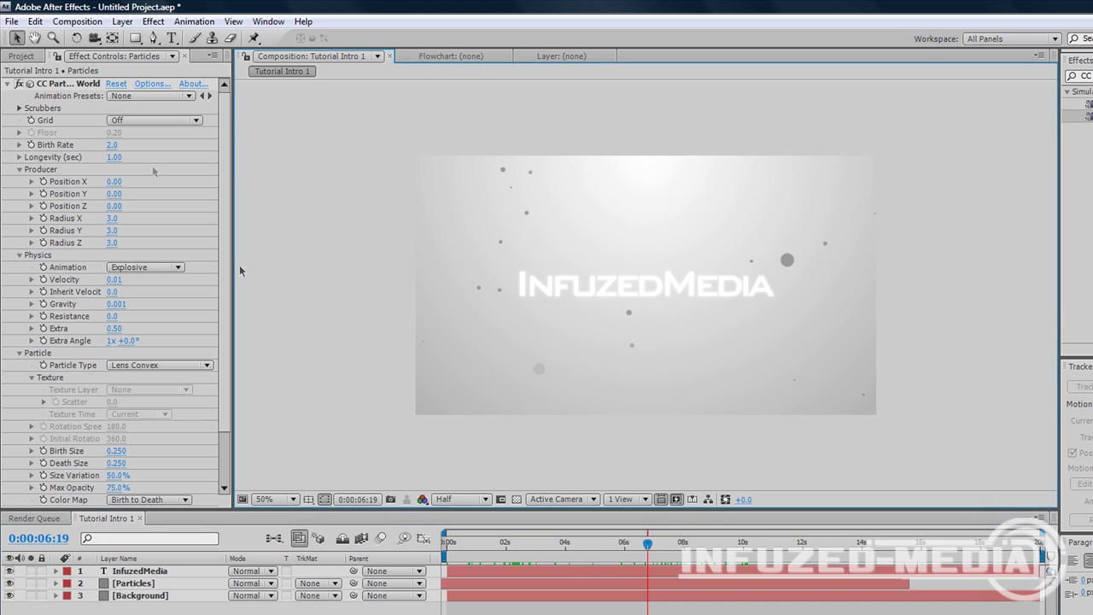
# Scrub Longevity to 21.70 seconds and Birth Rate down to 0.1, previewing further along the timeline
pyautogui.moveTo(114, 157); pyautogui.dragTo(258, 150)
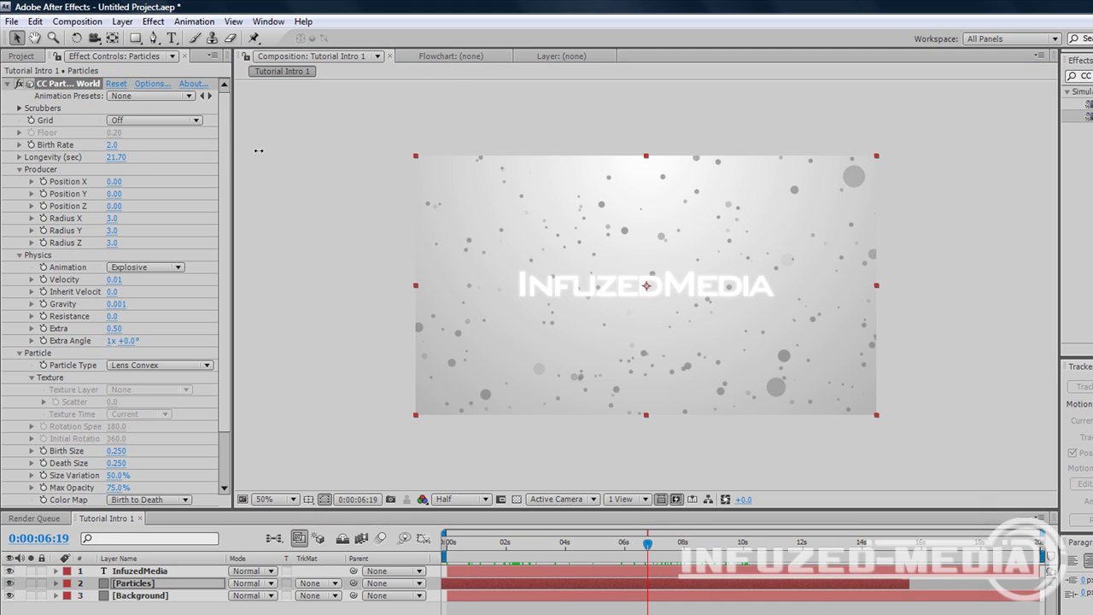
pyautogui.click(383, 158)
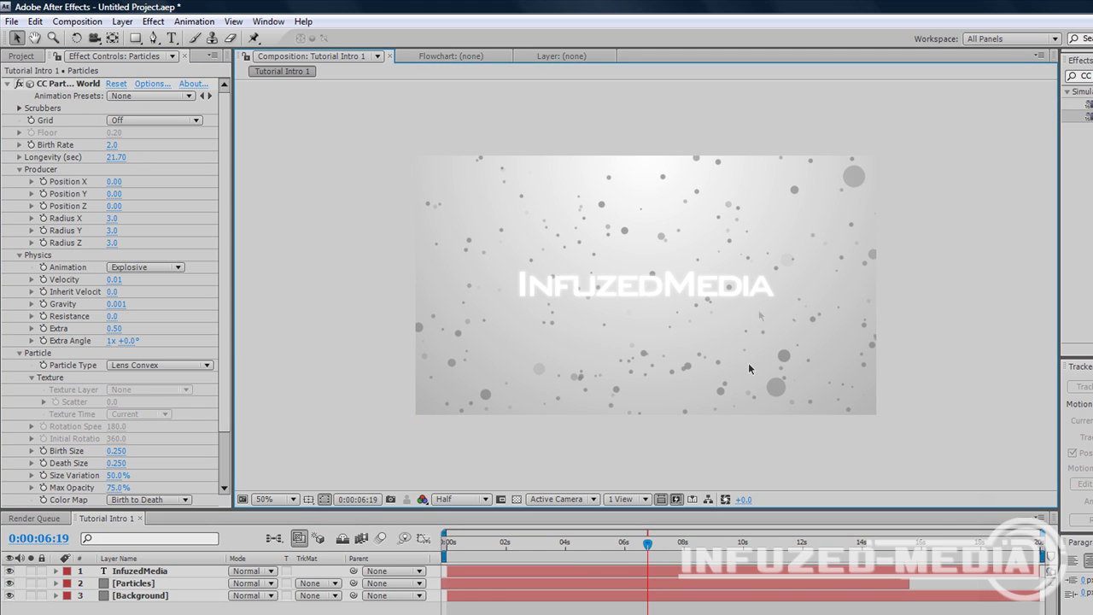
pyautogui.moveTo(619, 537); pyautogui.dragTo(845, 538)
pyautogui.moveTo(111, 145); pyautogui.dragTo(96, 147)
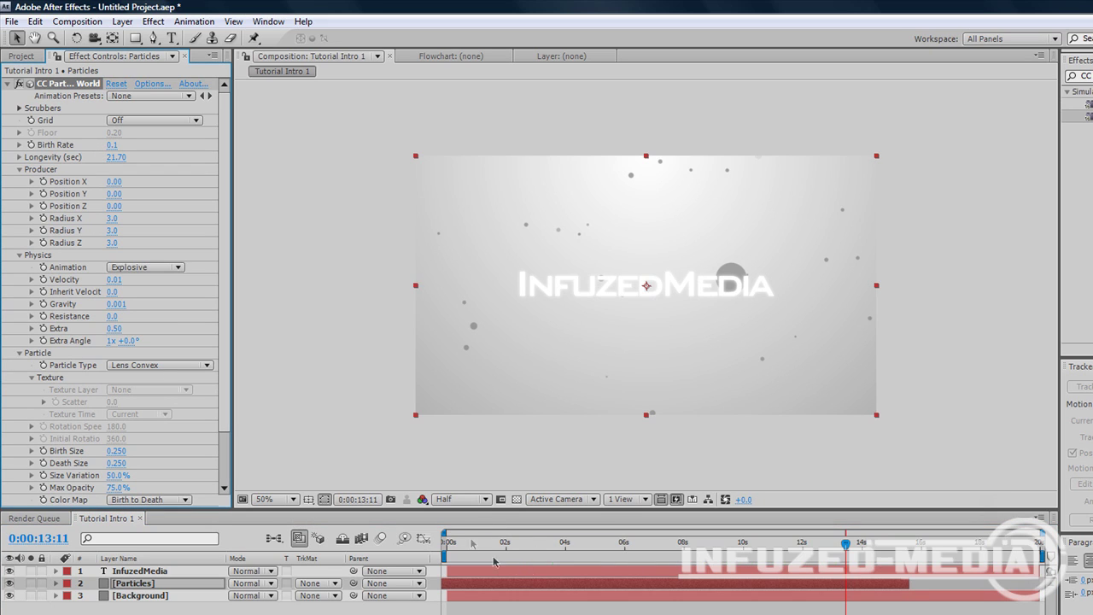
pyautogui.moveTo(446, 542); pyautogui.dragTo(707, 541)
pyautogui.moveTo(909, 584); pyautogui.dragTo(452, 584)
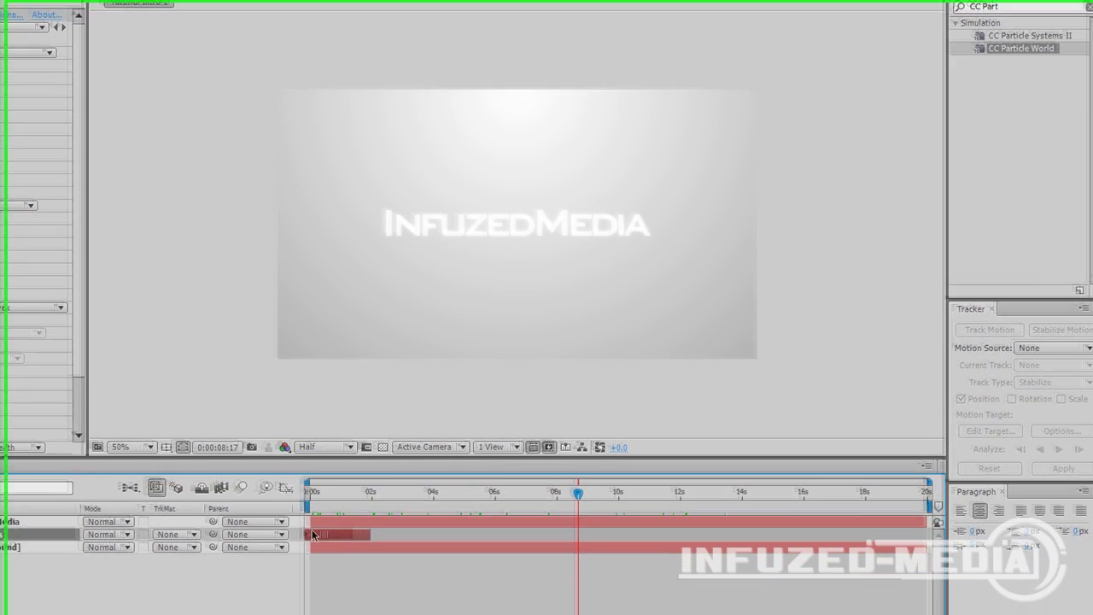
pyautogui.moveTo(313, 534); pyautogui.dragTo(760, 534)
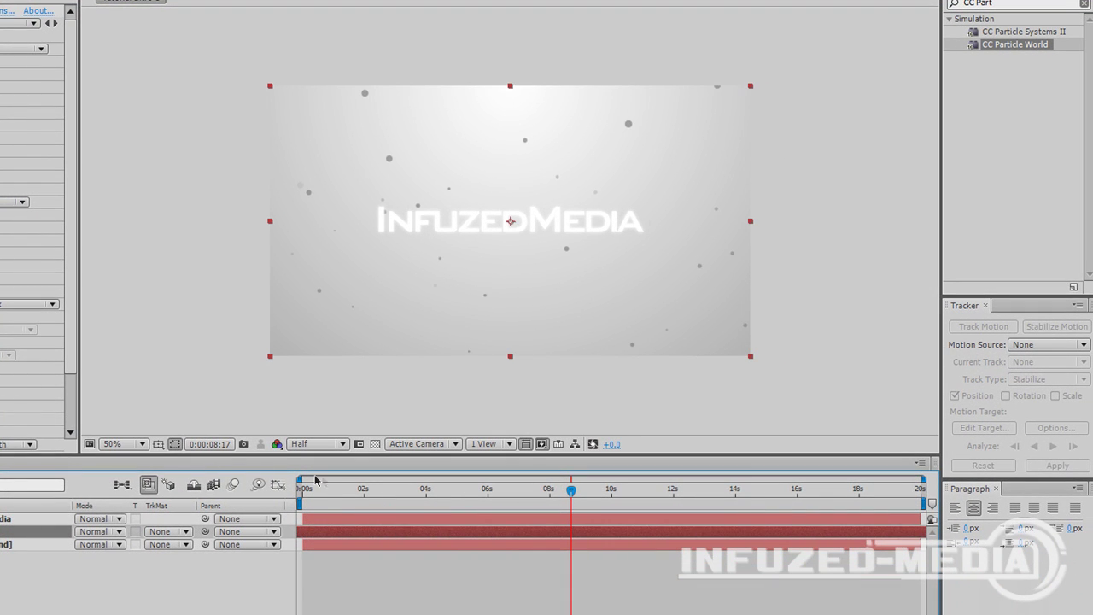
pyautogui.click(317, 505)
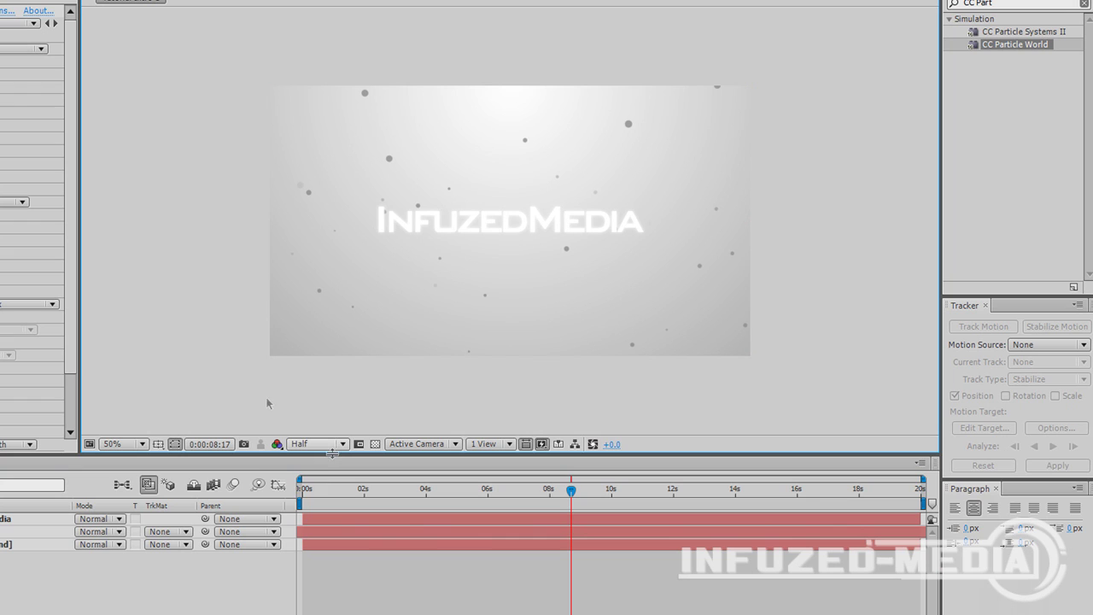
pyautogui.click(300, 491)
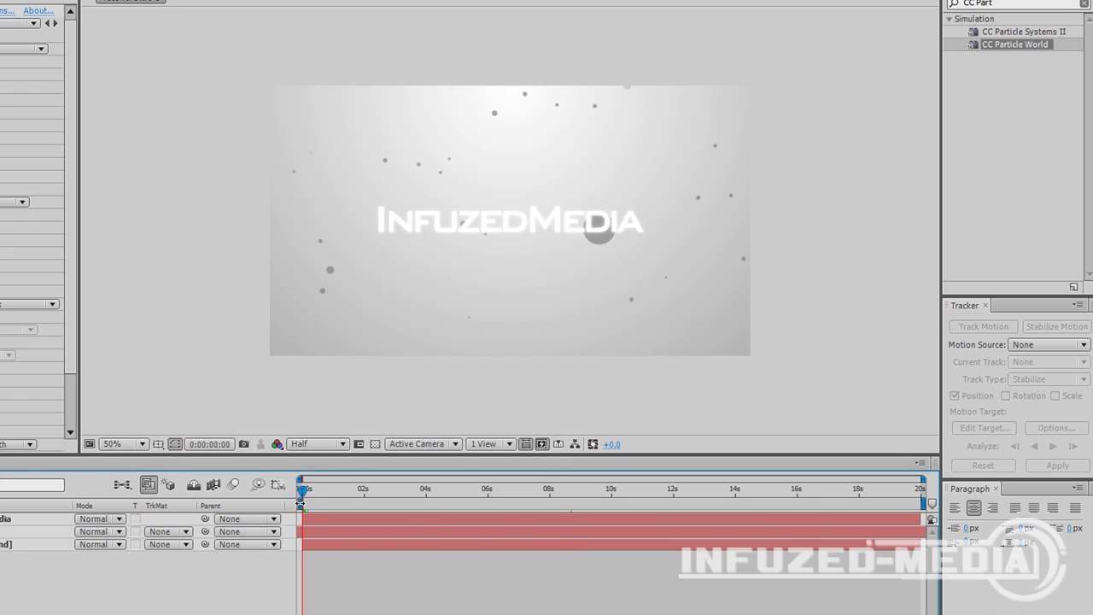
pyautogui.click(327, 529)
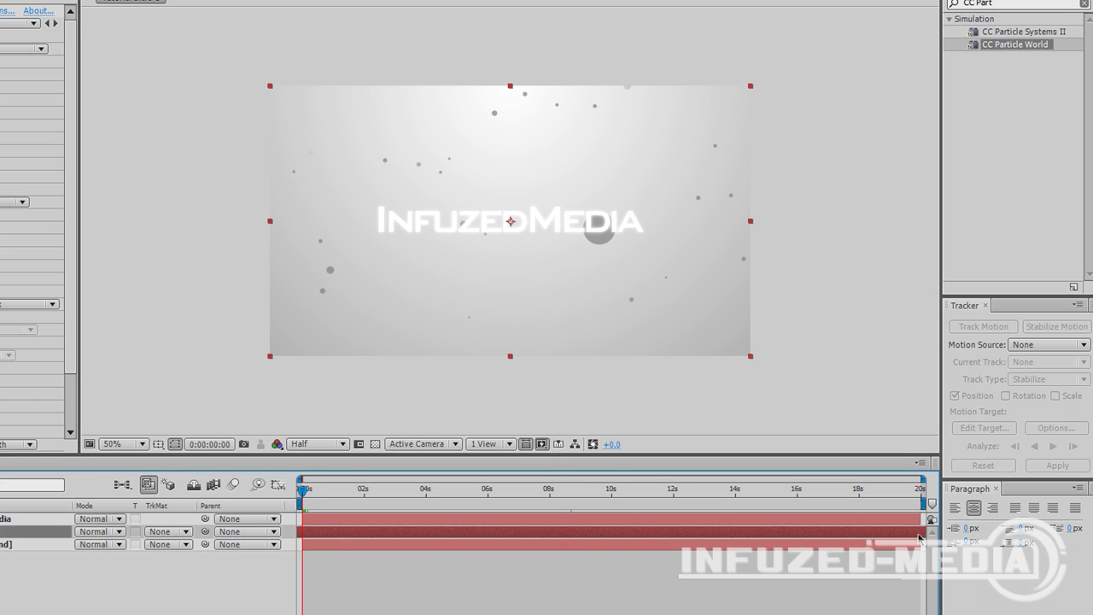
pyautogui.moveTo(800, 535); pyautogui.dragTo(937, 554)
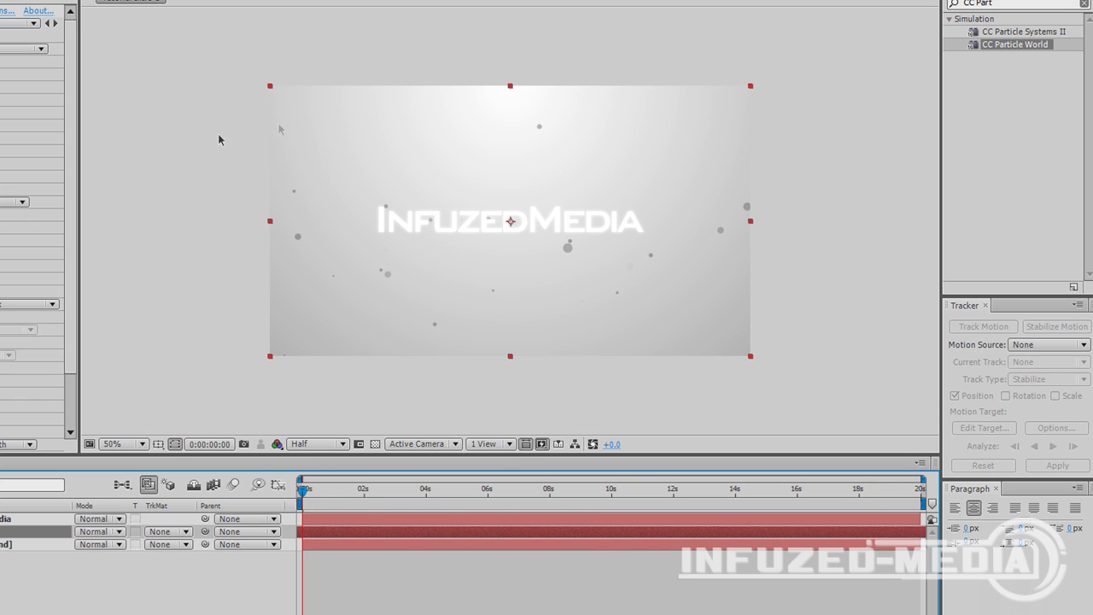
pyautogui.click(183, 279)
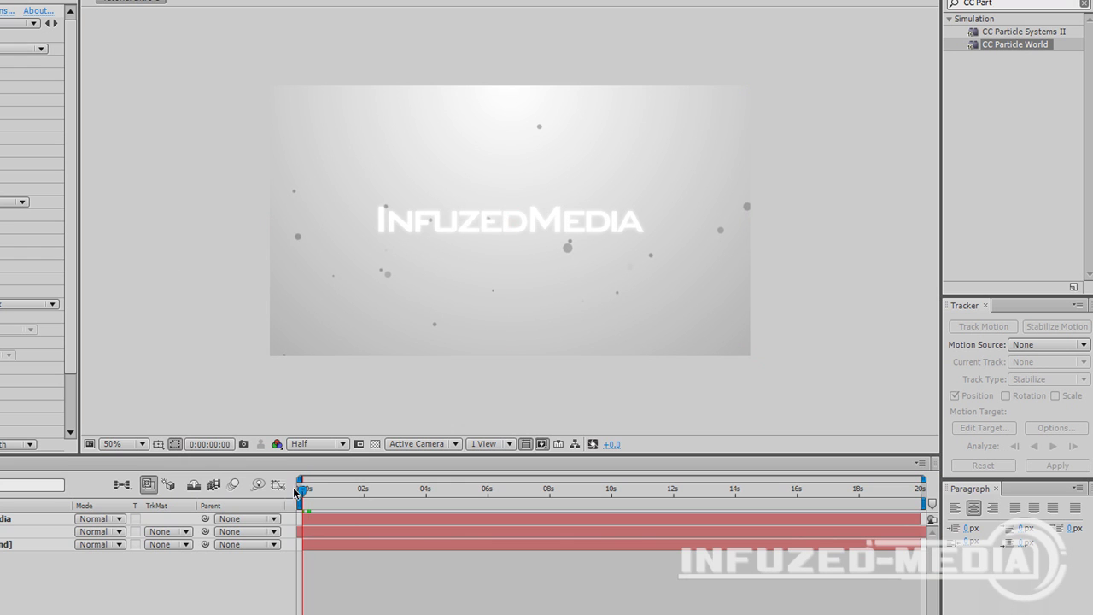
pyautogui.moveTo(304, 493); pyautogui.dragTo(620, 456)
pyautogui.moveTo(704, 498); pyautogui.dragTo(795, 494)
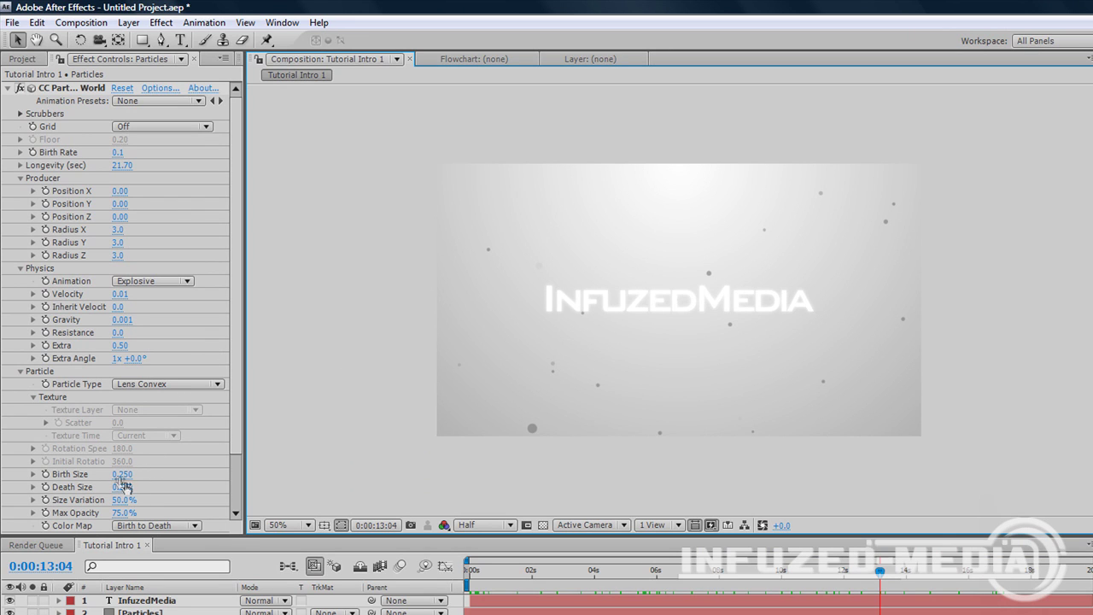
# Set the particles' Birth Size to 0.260 and Death Size to 0.080
pyautogui.moveTo(122, 475)
pyautogui.mouseDown()
pyautogui.moveTo(110, 478)
pyautogui.moveTo(125, 489)
pyautogui.moveTo(107, 490)
pyautogui.mouseUp()
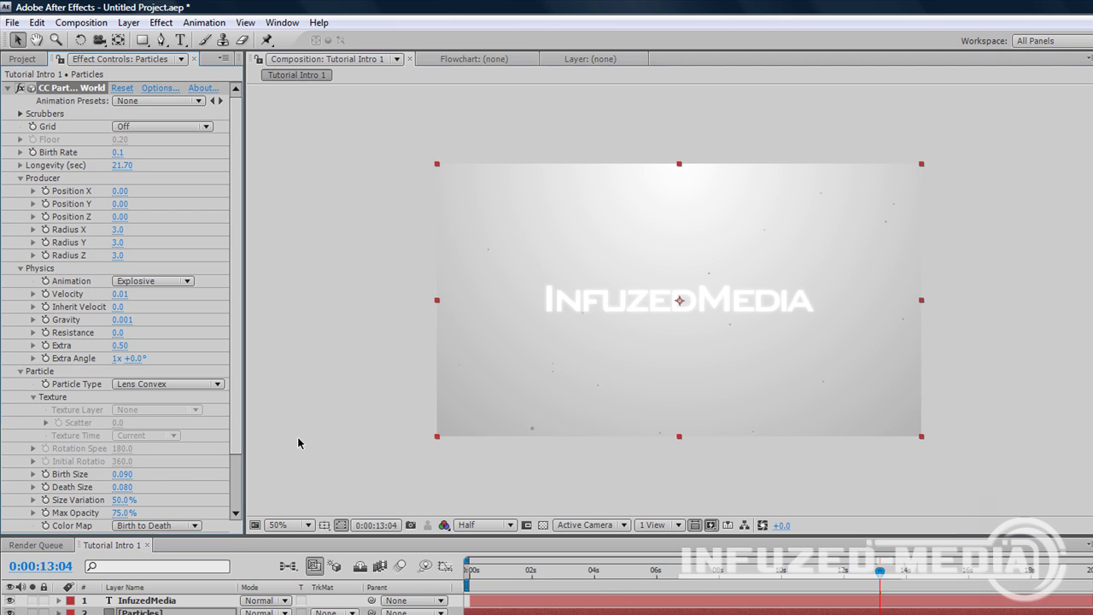
pyautogui.moveTo(122, 475); pyautogui.dragTo(137, 472)
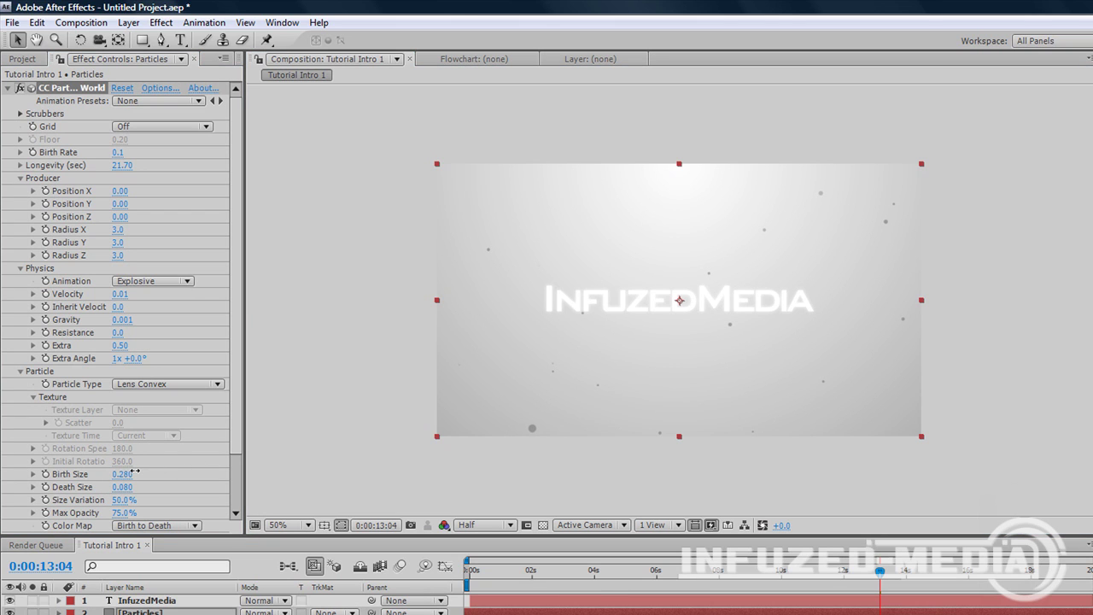
pyautogui.click(365, 370)
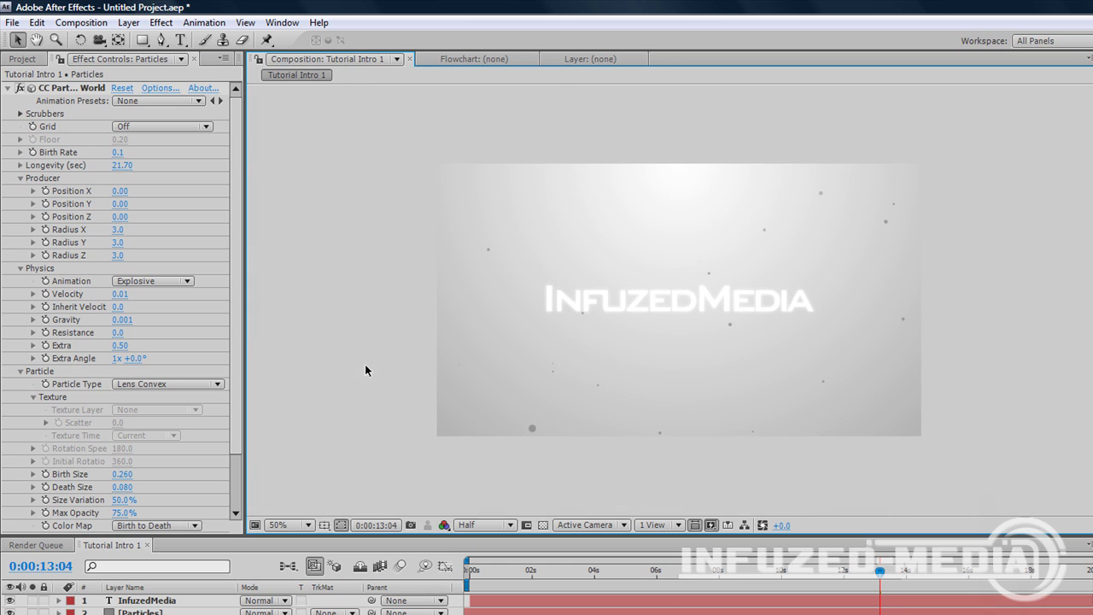
# Save the project to the Desktop as asfasf.aep
pyautogui.hotkey('ctrl', 's')
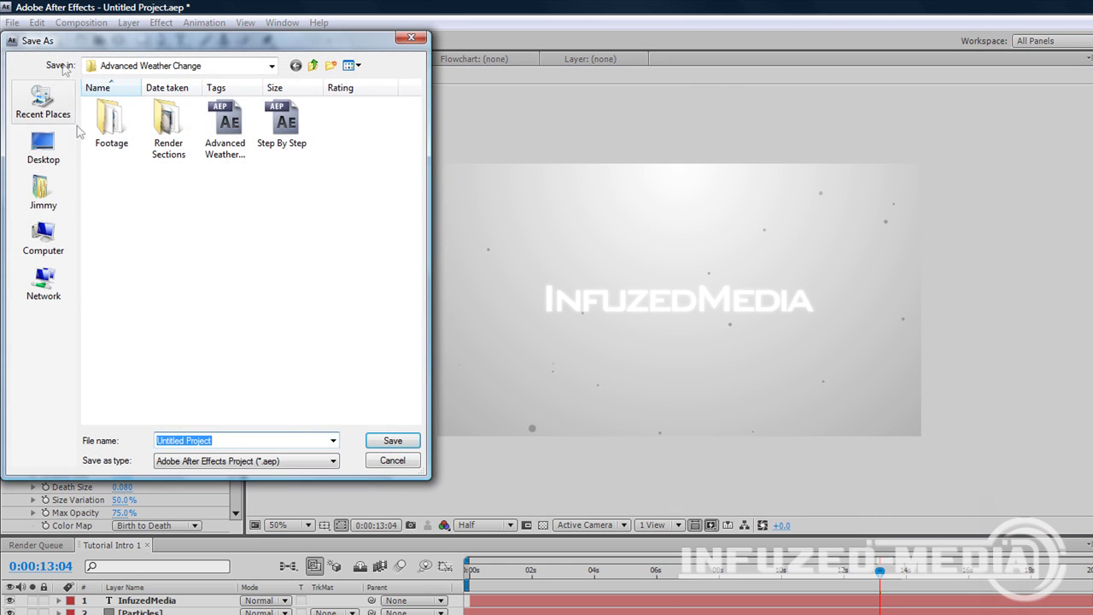
pyautogui.click(43, 147)
pyautogui.write('asfasf')
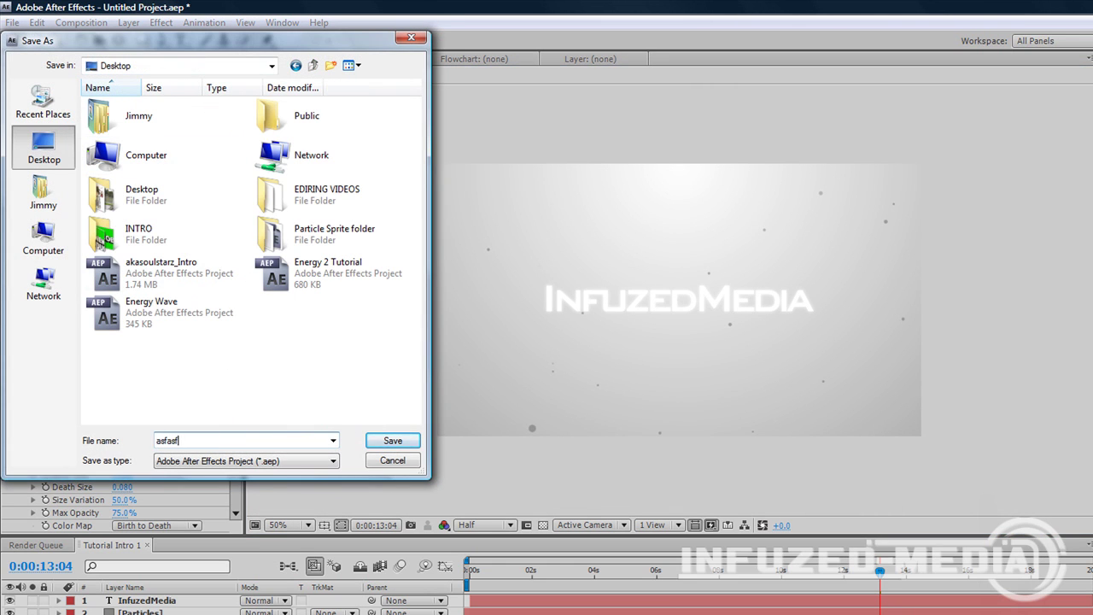
pyautogui.press('Return')
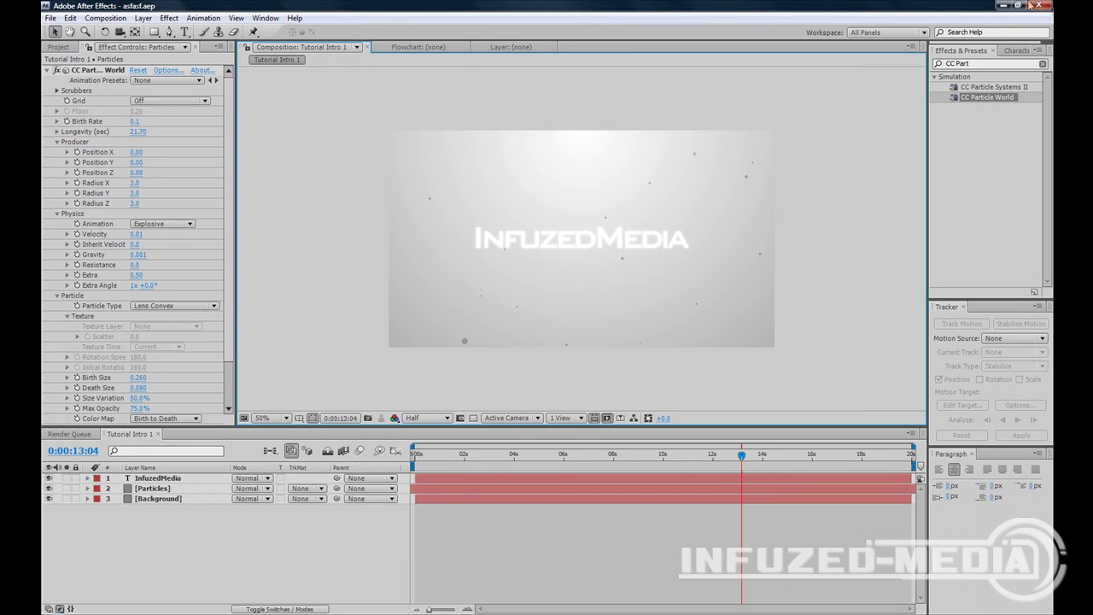
pyautogui.click(1042, 65)
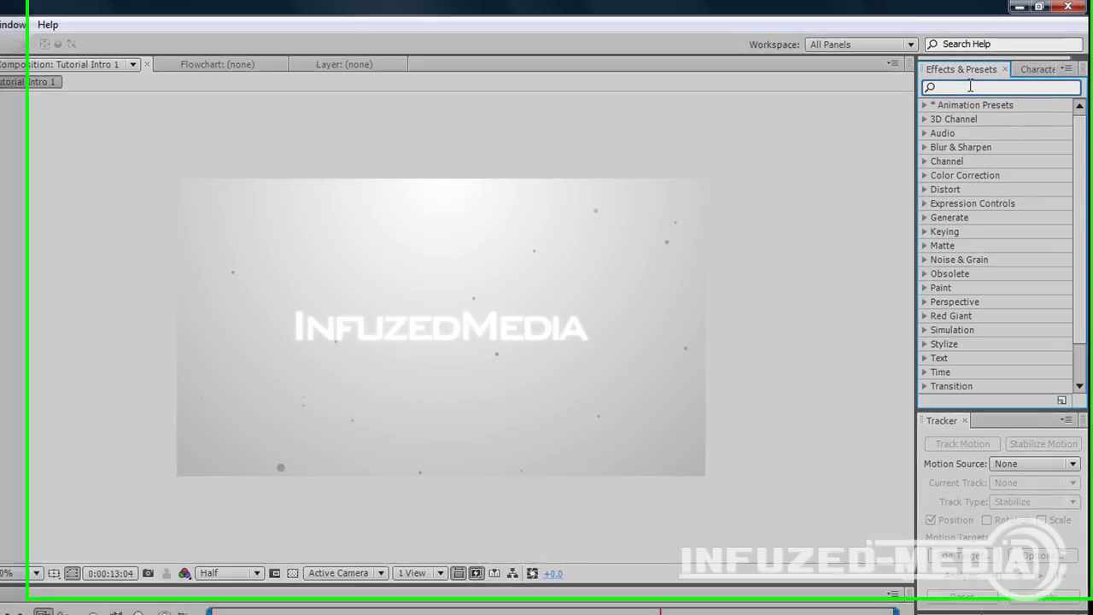
# Find Glow in Effects & Presets and apply it to the InfuzedMedia text layer
pyautogui.write('glow')
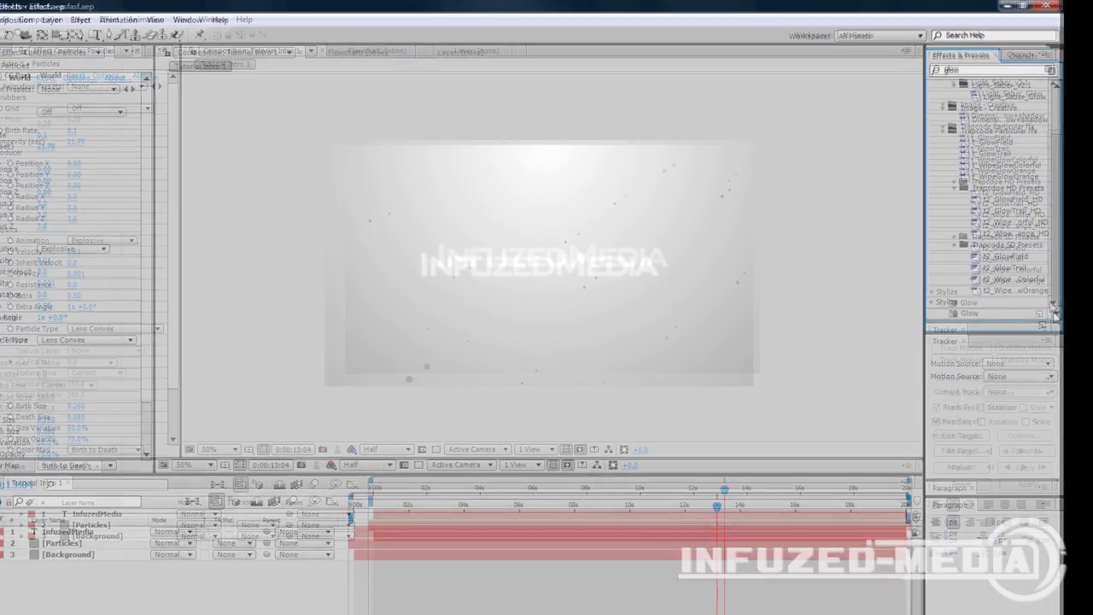
pyautogui.scroll(-2, 988, 188)
pyautogui.moveTo(982, 281); pyautogui.dragTo(154, 487)
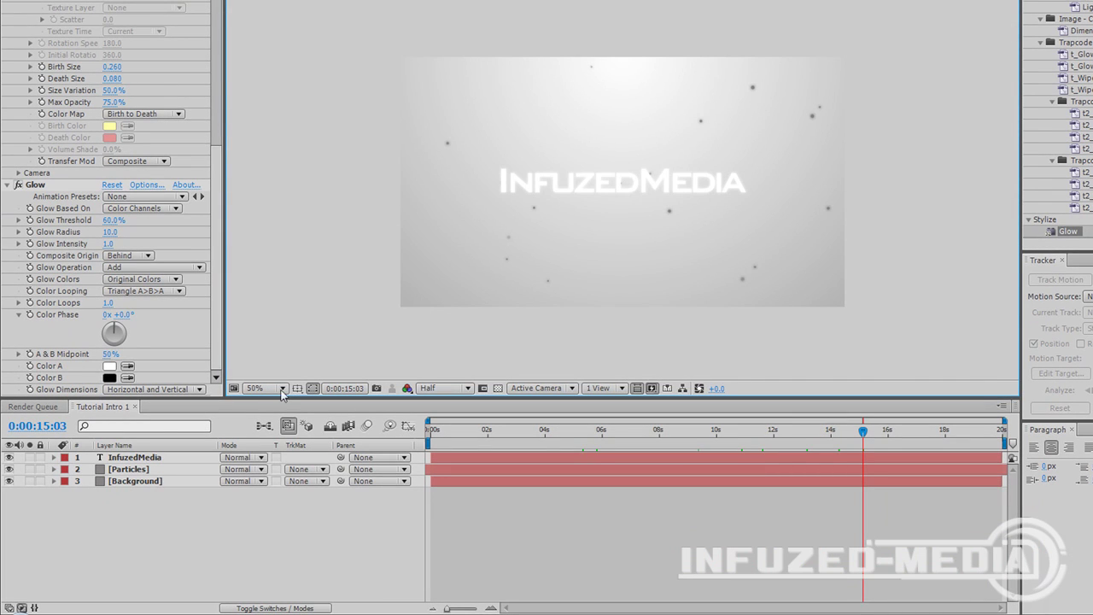
# Show the layer switches and enable the 3D Layer switch on InfuzedMedia
pyautogui.click(195, 457)
pyautogui.press('F4')
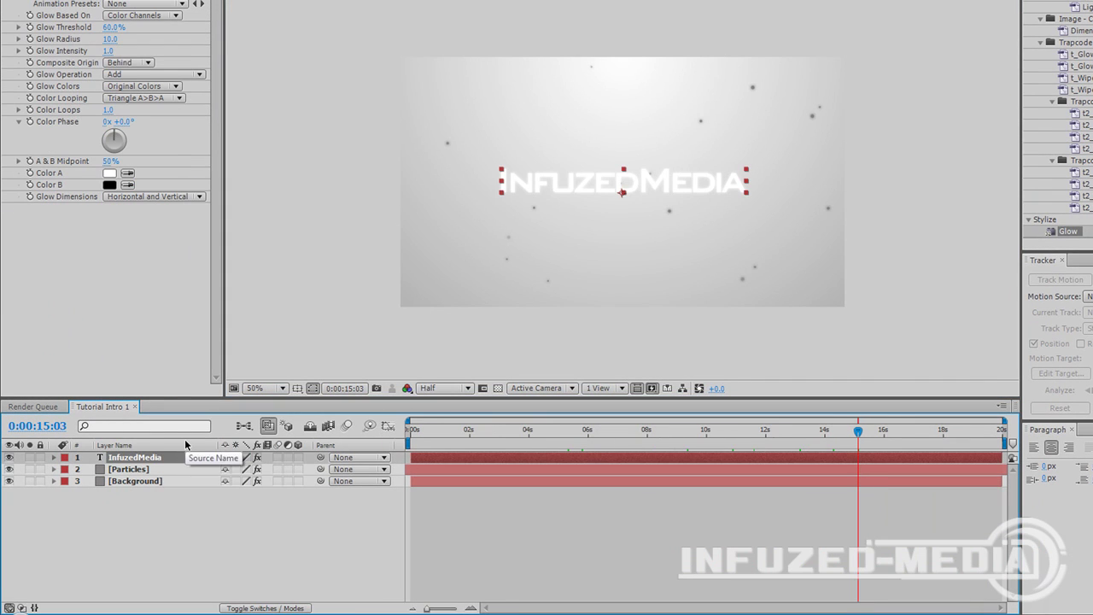
pyautogui.press('F4')
pyautogui.press('F4')
pyautogui.press('F4')
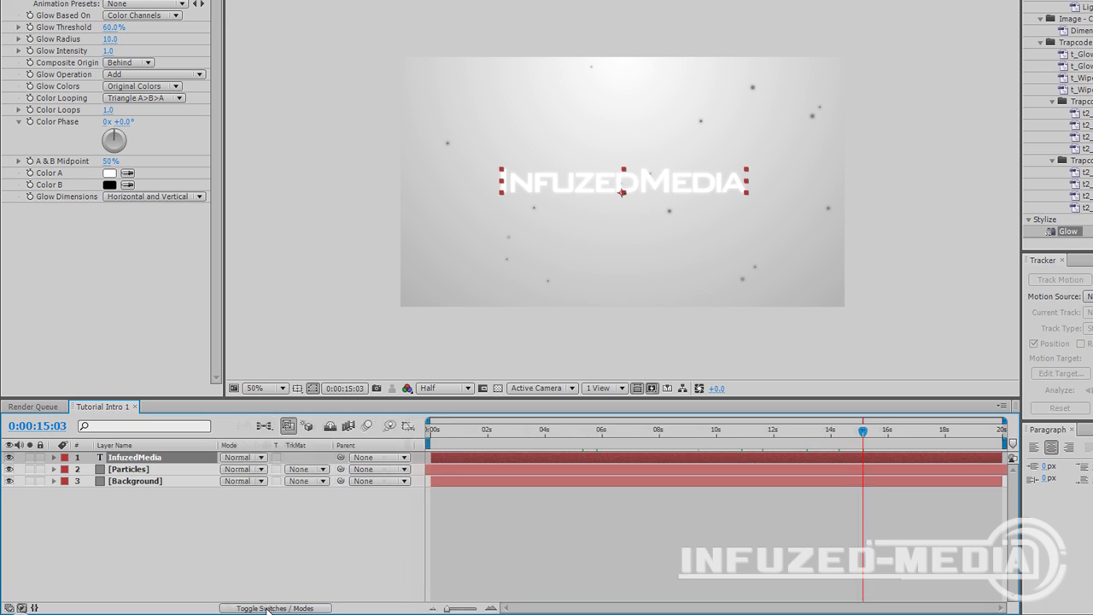
pyautogui.click(275, 606)
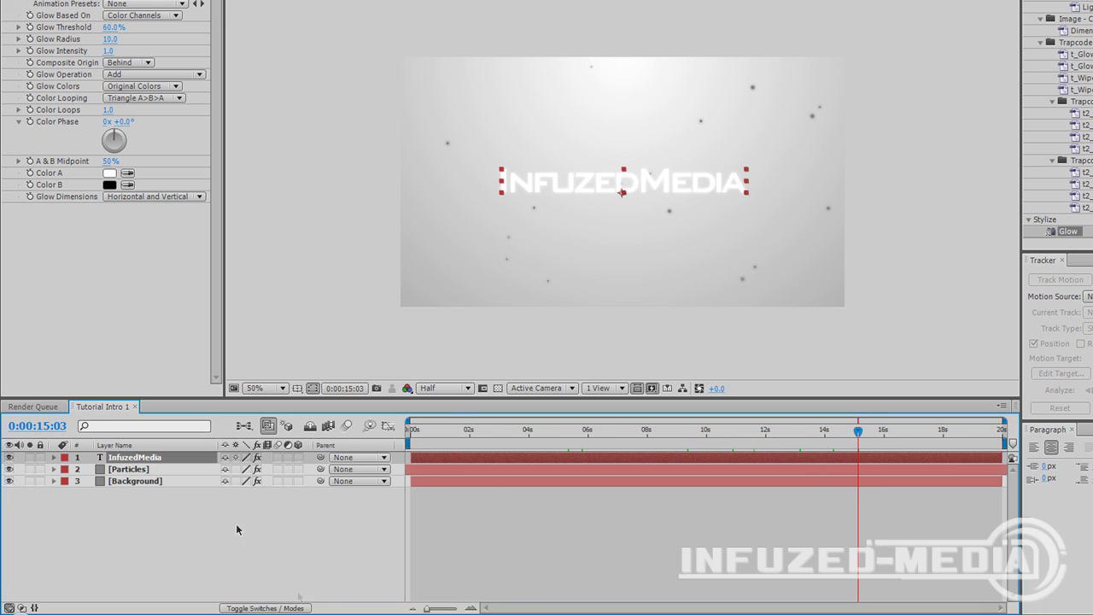
pyautogui.click(298, 457)
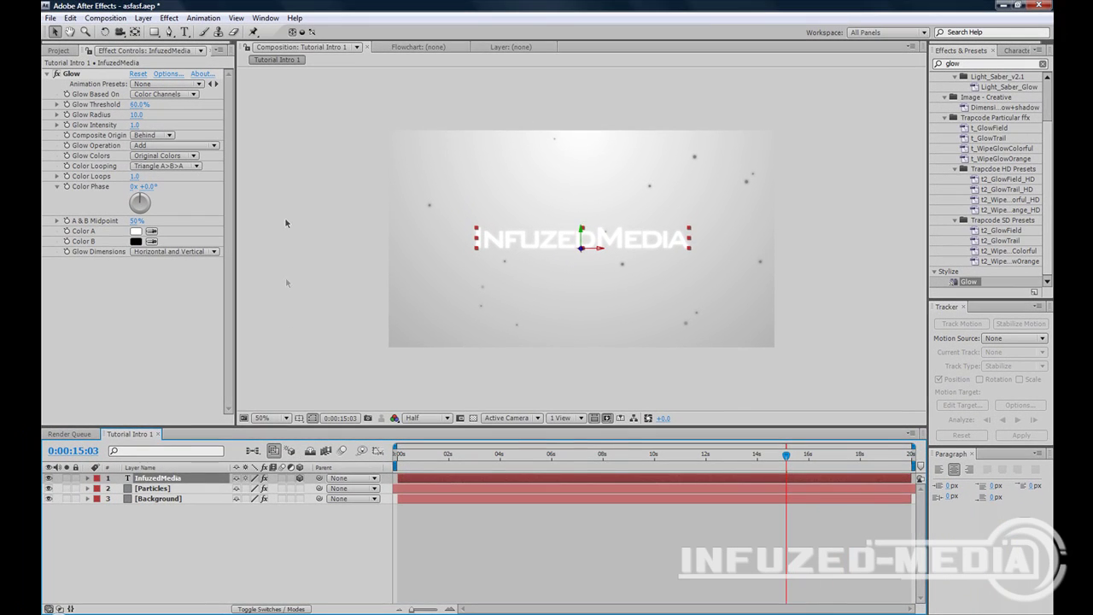
pyautogui.click(281, 156)
# Reselect the Particles layer's CC Particle World effect to review its settings
pyautogui.click(147, 478)
pyautogui.click(249, 361)
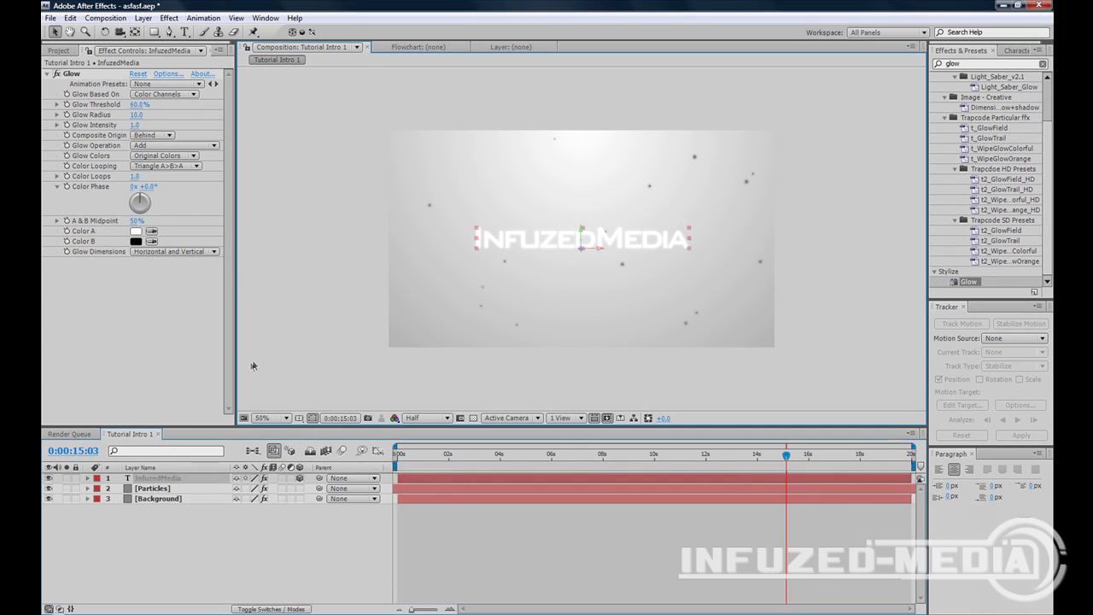
pyautogui.click(152, 488)
pyautogui.click(68, 71)
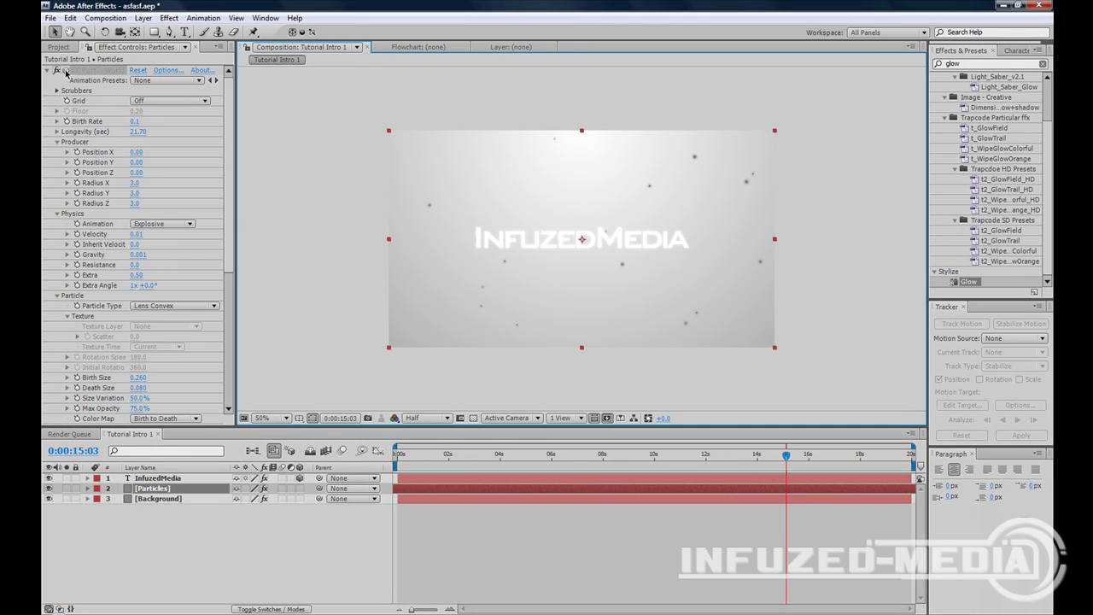
pyautogui.click(350, 114)
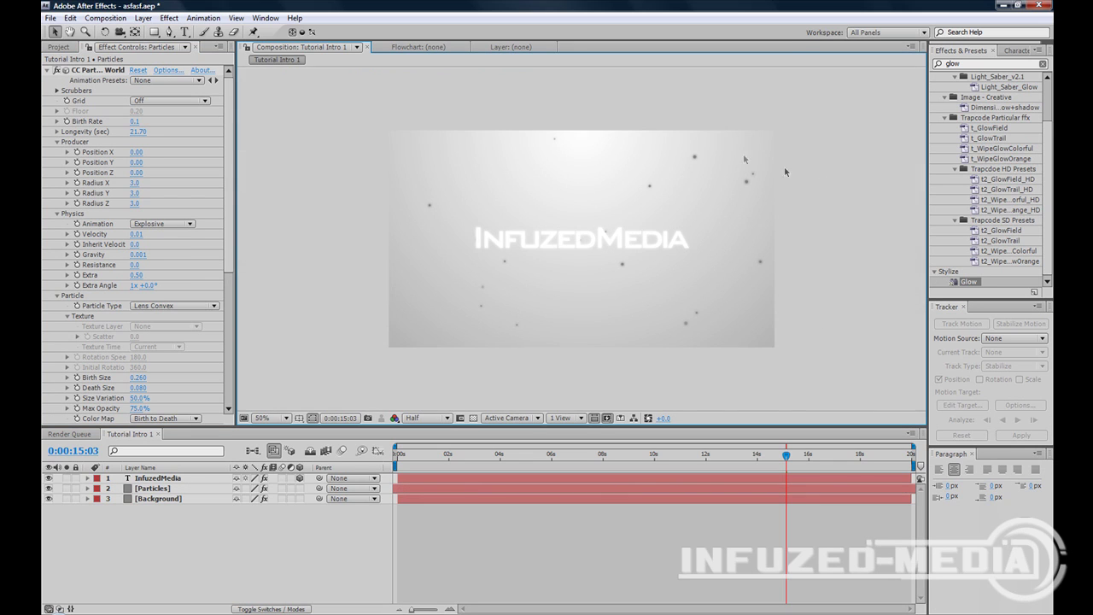
pyautogui.click(142, 18)
pyautogui.moveTo(162, 39)
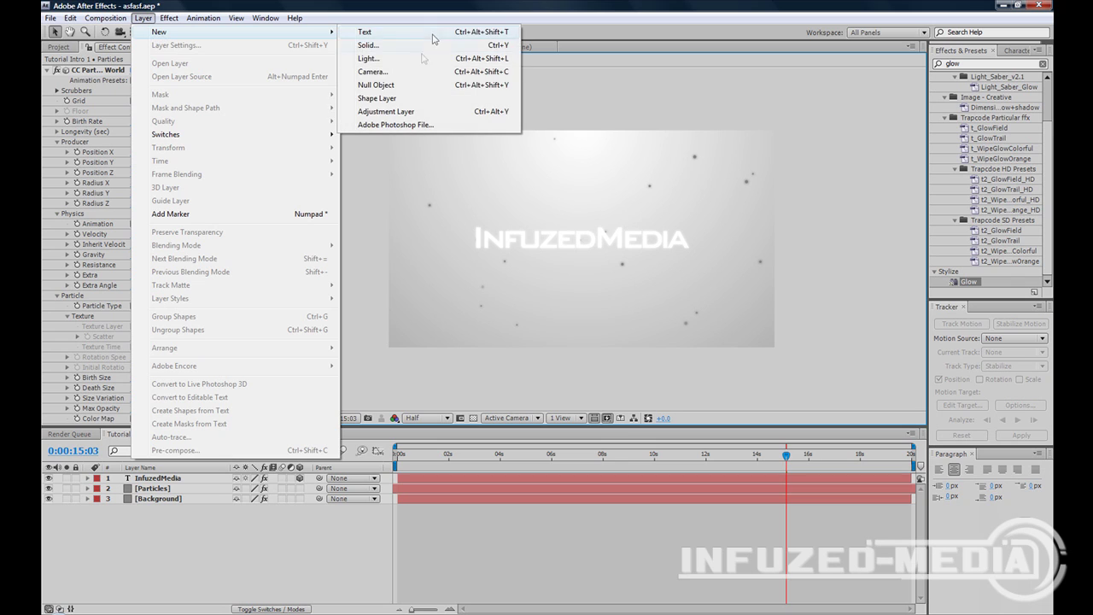
# Add Camera 1 with default settings and test-orbit the view around the text
pyautogui.click(408, 71)
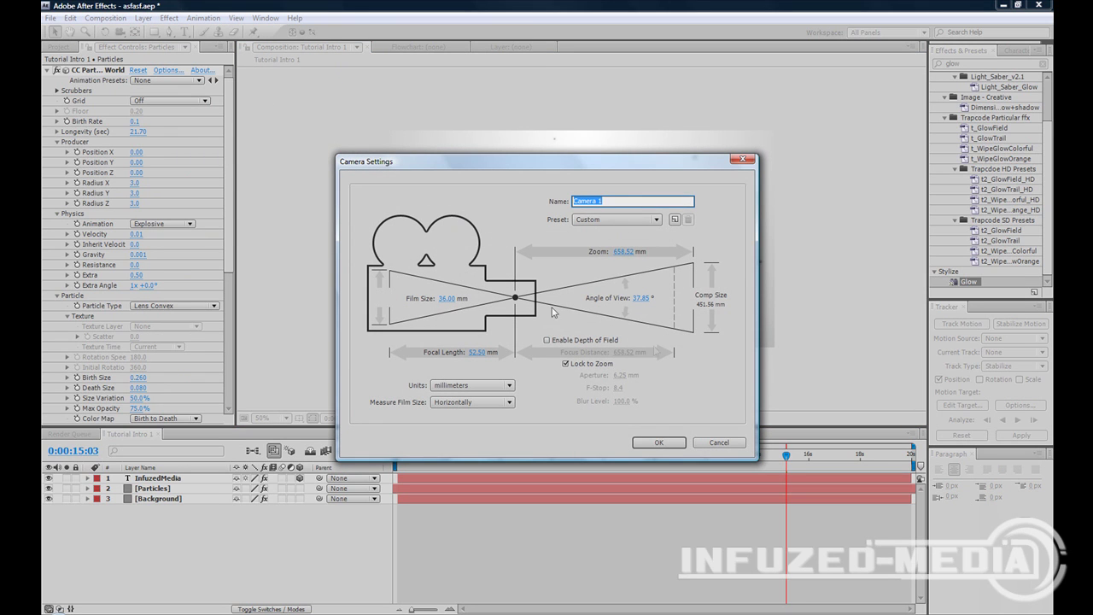
pyautogui.click(658, 443)
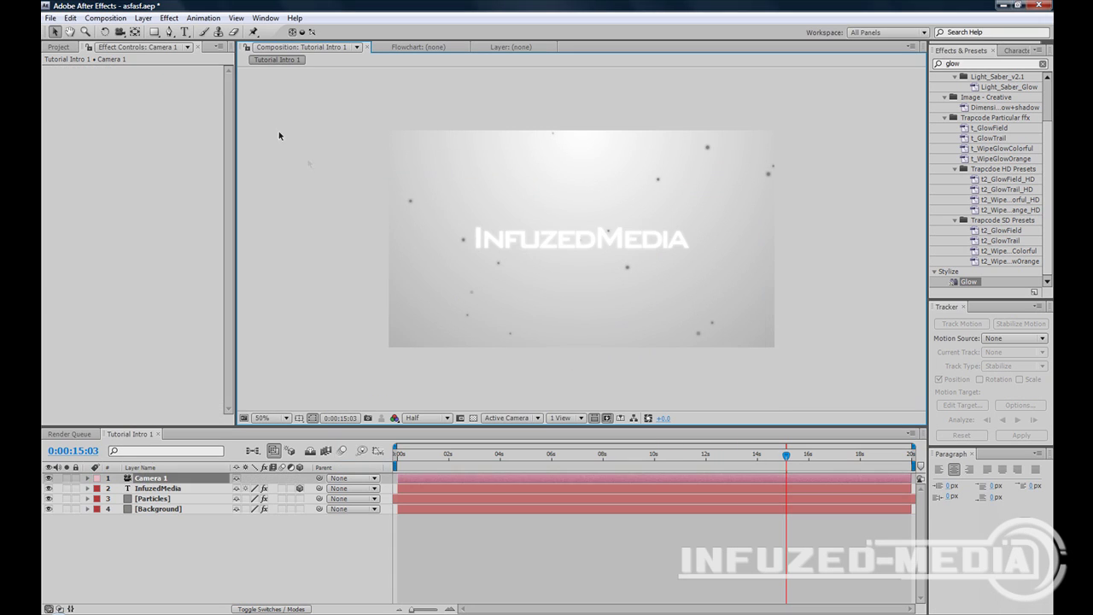
pyautogui.click(296, 173)
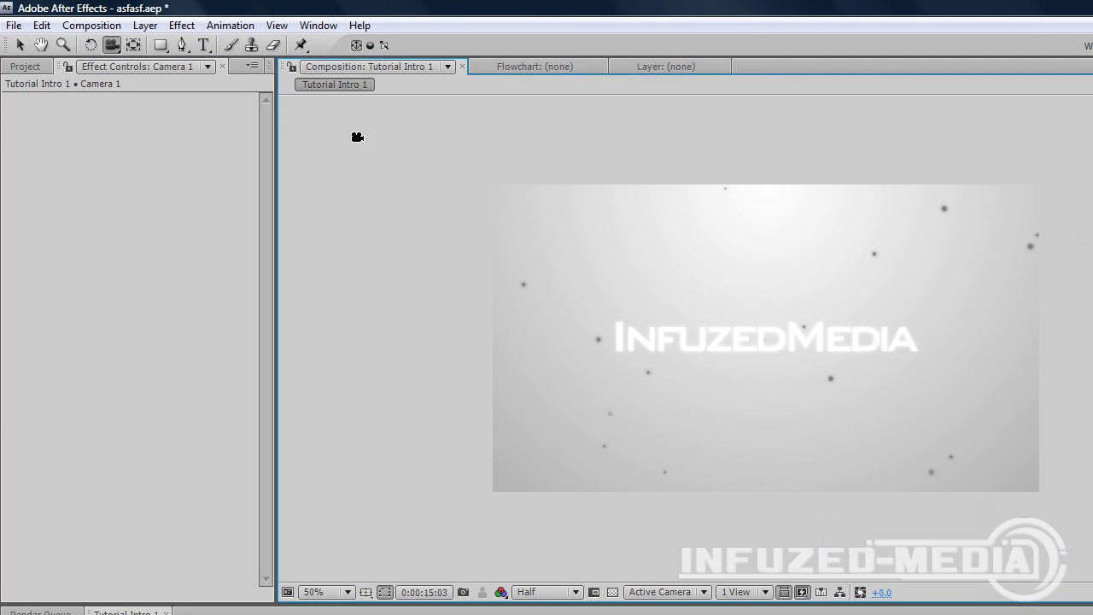
pyautogui.press('c')
pyautogui.moveTo(812, 310); pyautogui.dragTo(589, 271)
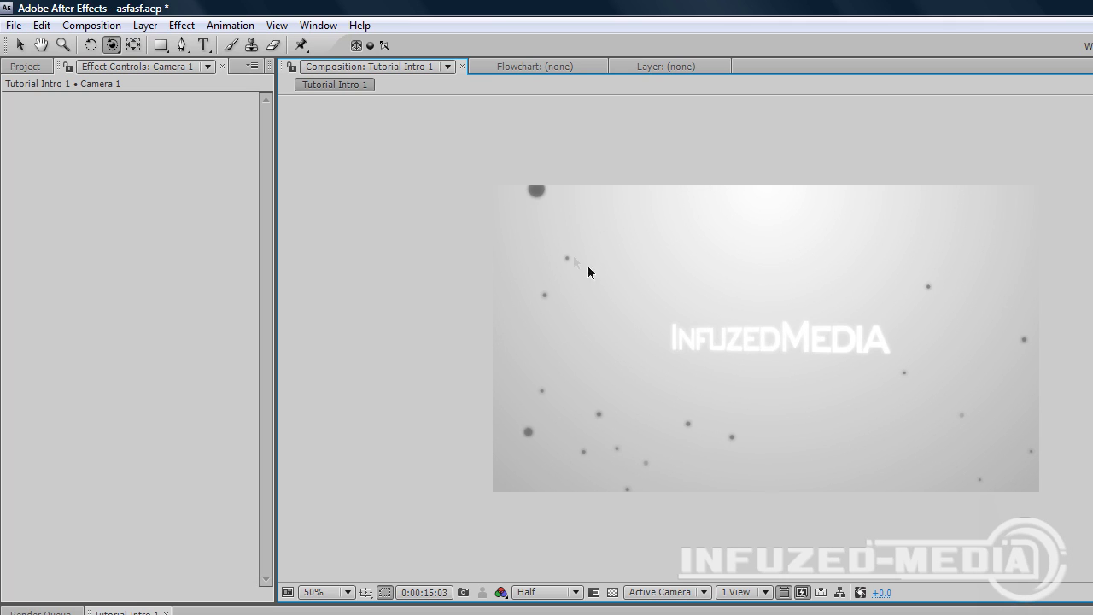
pyautogui.click(19, 44)
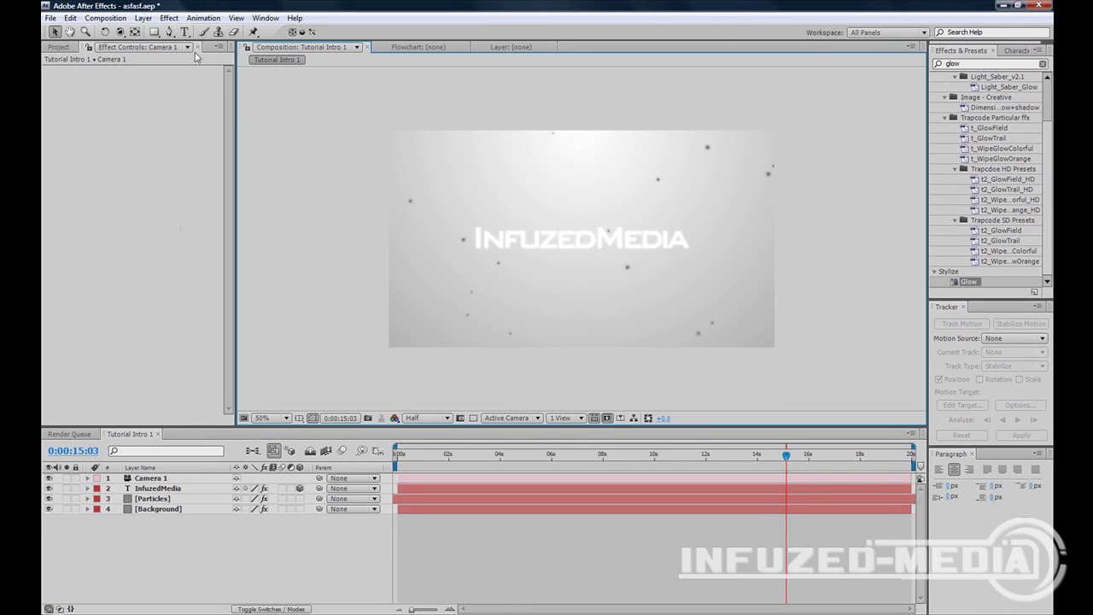
pyautogui.click(142, 18)
# Add a null object named Camera Position and make it 3D
pyautogui.moveTo(155, 31)
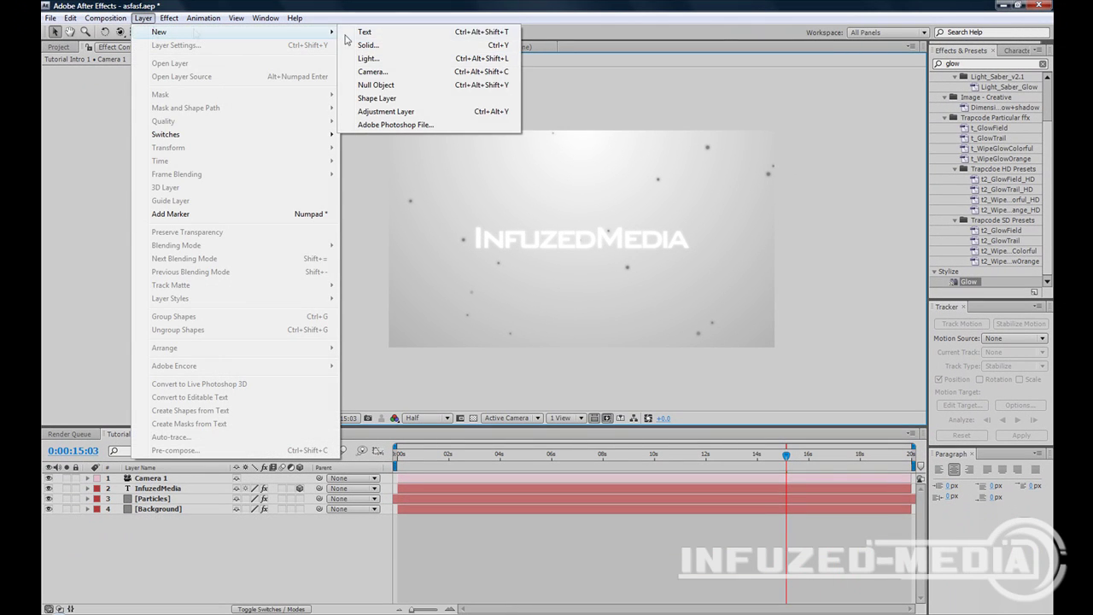
pyautogui.click(392, 88)
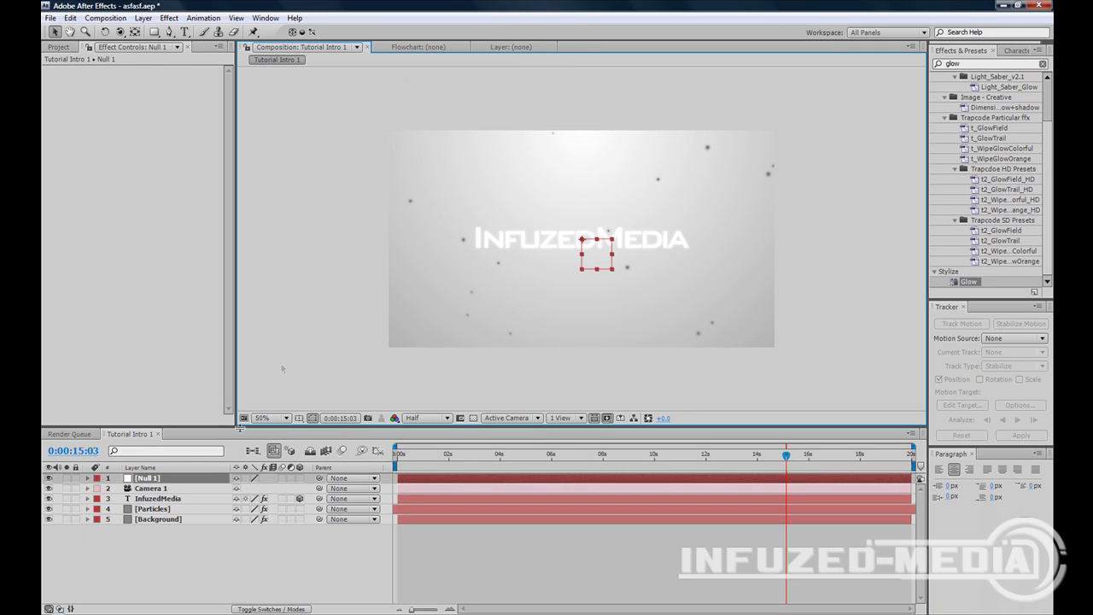
pyautogui.press('Return')
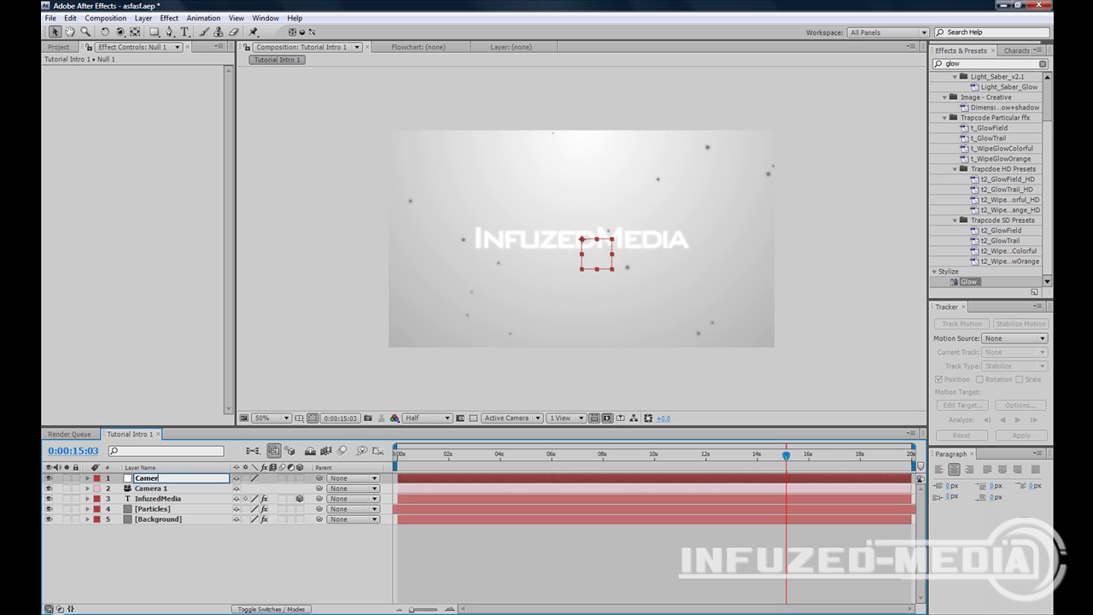
pyautogui.write('Camera Position')
pyautogui.press('Return')
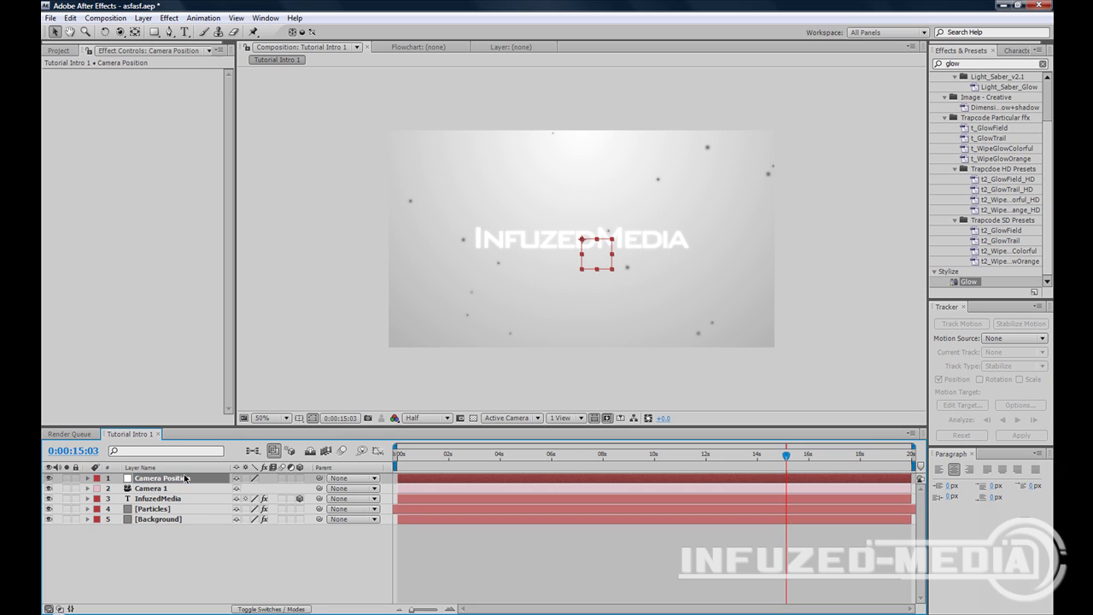
pyautogui.click(300, 478)
# Parent Camera 1 to the Camera Position null
pyautogui.click(137, 488)
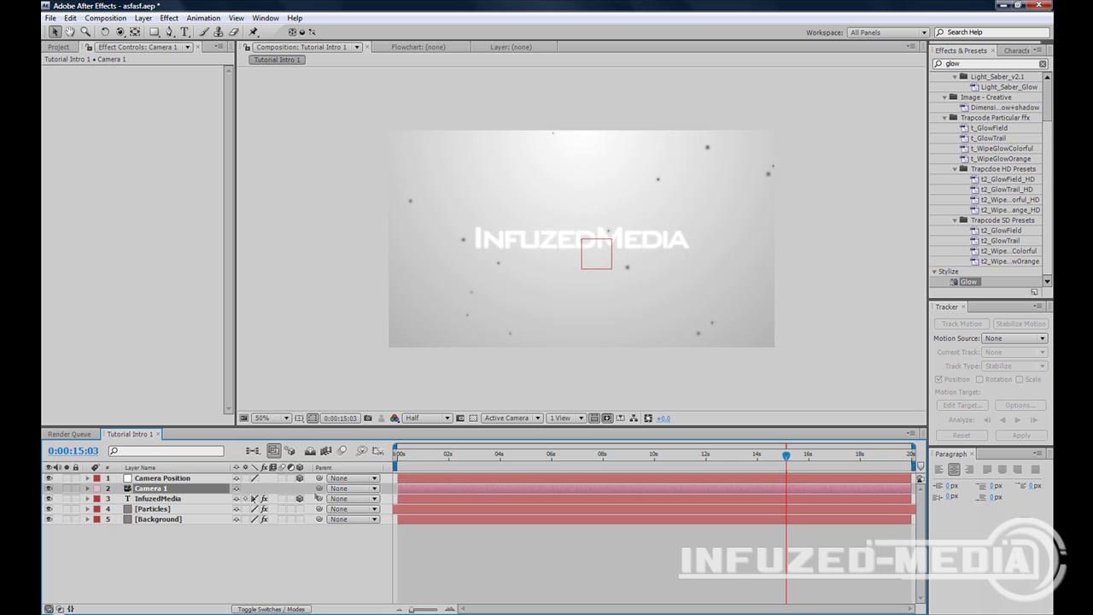
pyautogui.moveTo(318, 490); pyautogui.dragTo(190, 480)
pyautogui.click(167, 478)
pyautogui.click(349, 373)
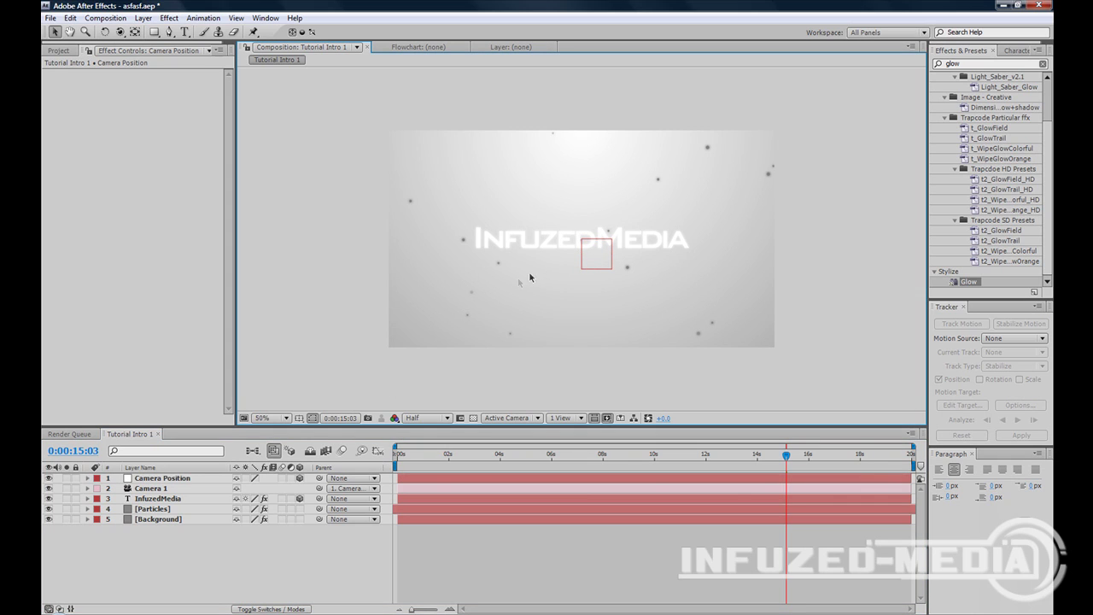
# Reveal Camera Position's Position and Rotation, try a Y of 426, then undo it
pyautogui.click(187, 480)
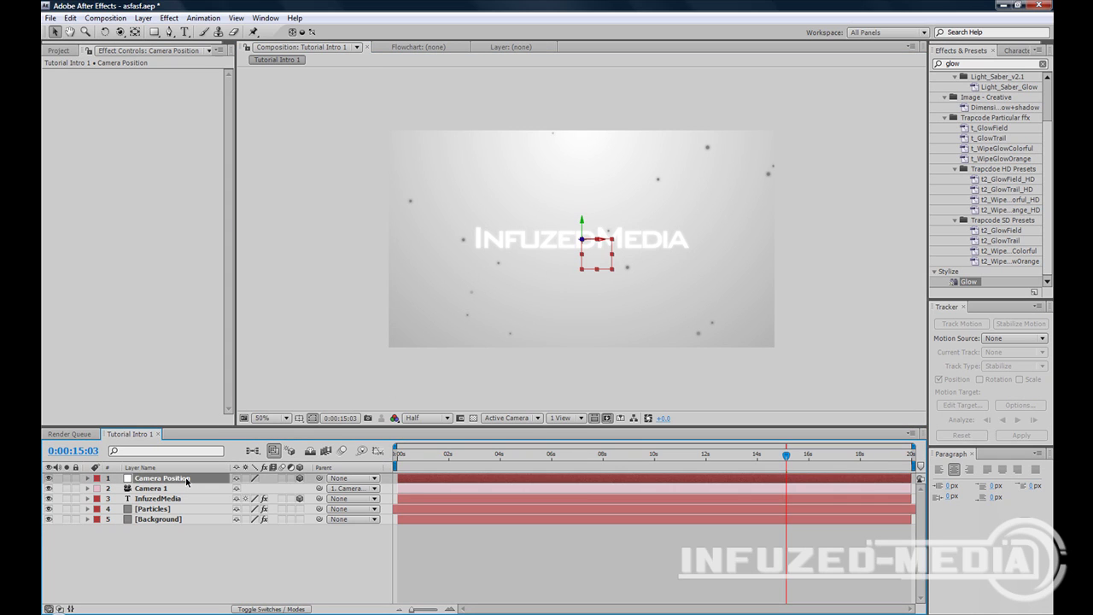
pyautogui.press('p')
pyautogui.hotkey('shift', 'r')
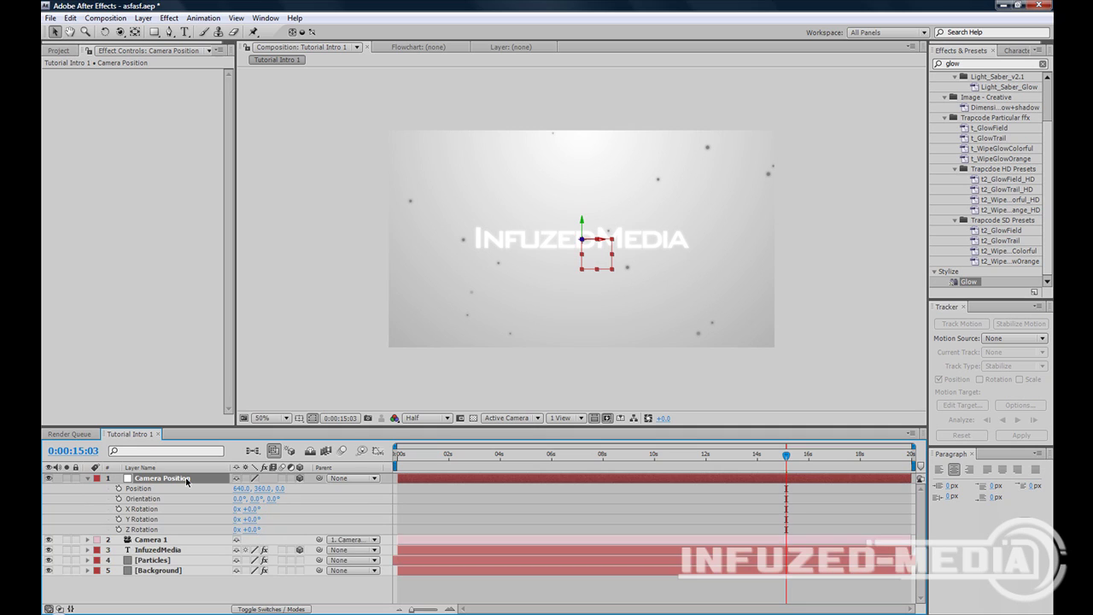
pyautogui.click(139, 490)
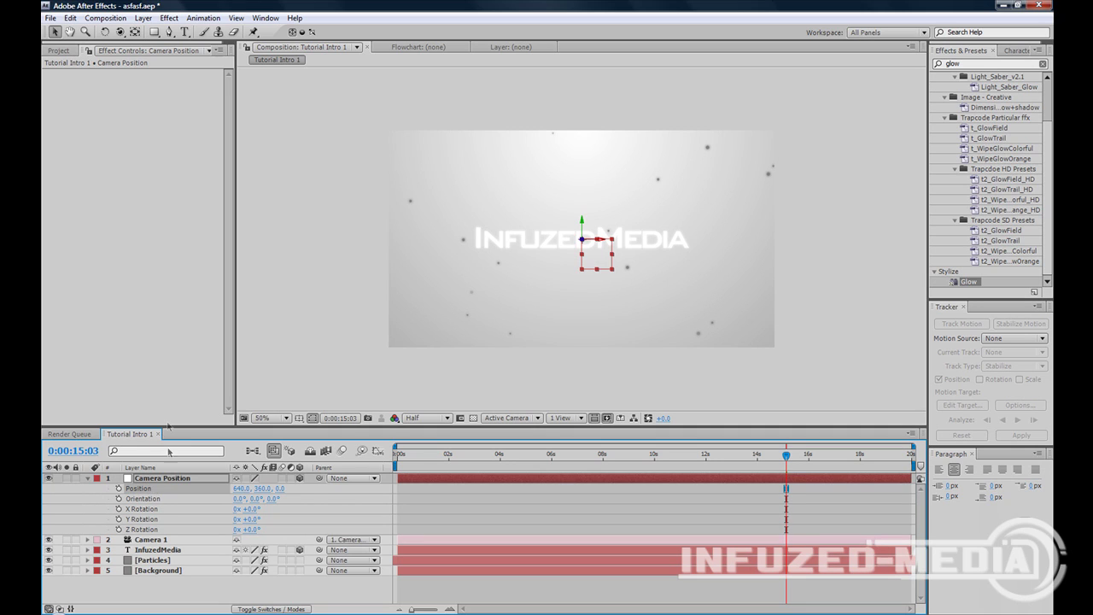
pyautogui.click(357, 362)
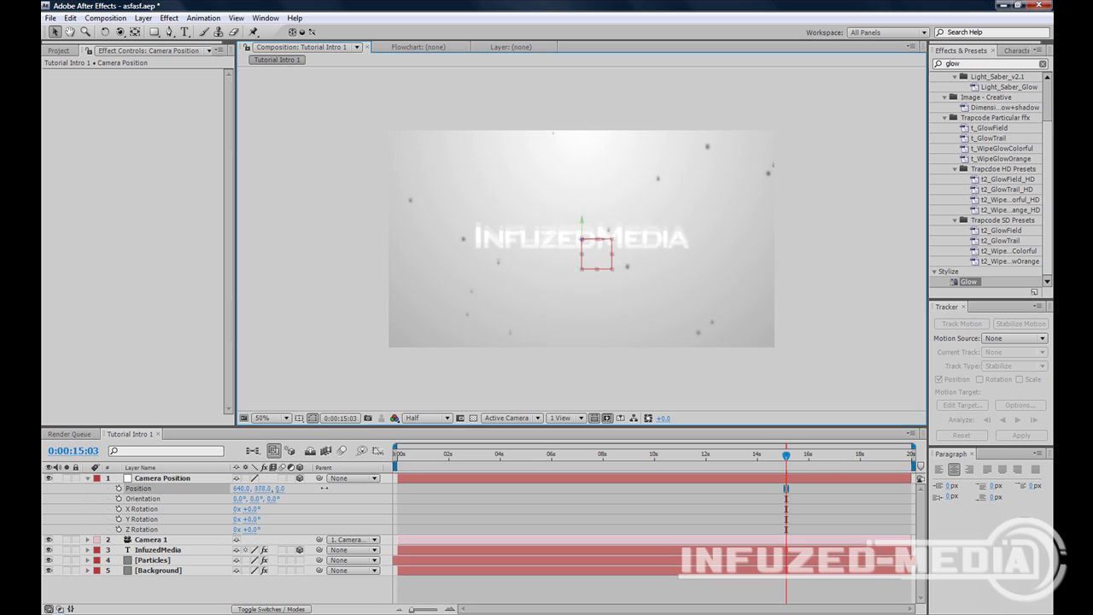
pyautogui.moveTo(259, 487); pyautogui.dragTo(228, 514)
pyautogui.hotkey('ctrl', 'z')
pyautogui.hotkey('ctrl', 'z')
pyautogui.hotkey('ctrl', 'z')
pyautogui.hotkey('ctrl', 'z')
pyautogui.hotkey('ctrl', 'z')
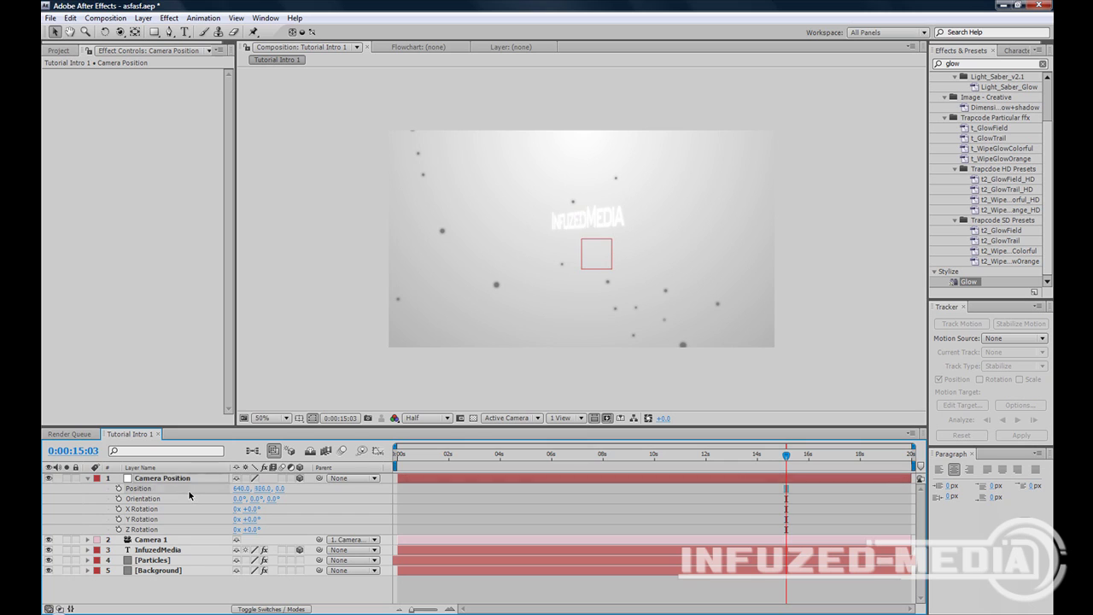
pyautogui.click(340, 358)
pyautogui.scroll(2, 339, 358)
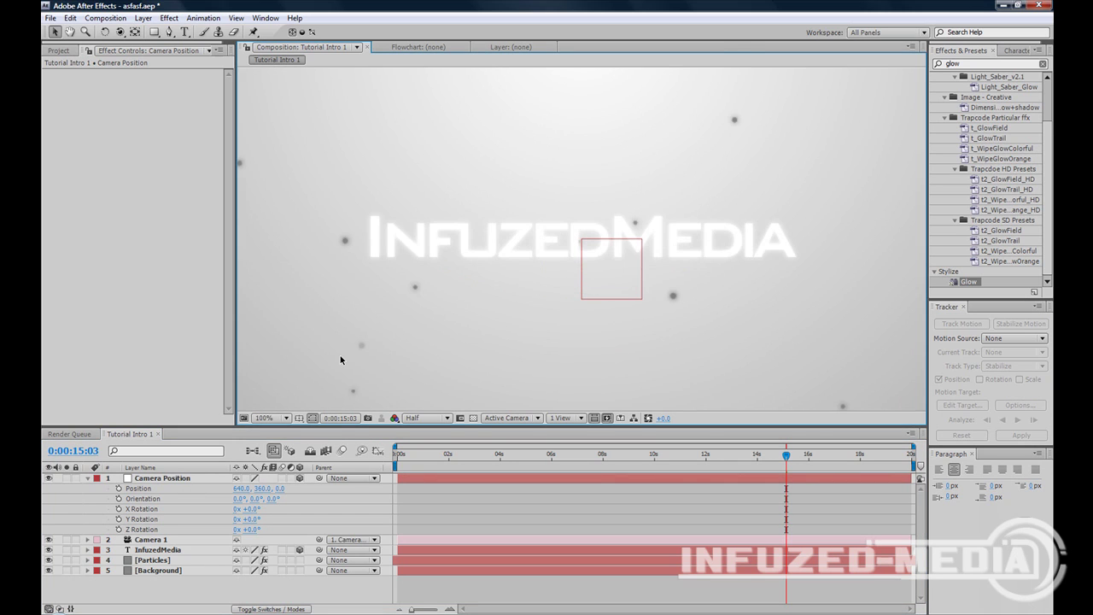
pyautogui.scroll(-2, 340, 358)
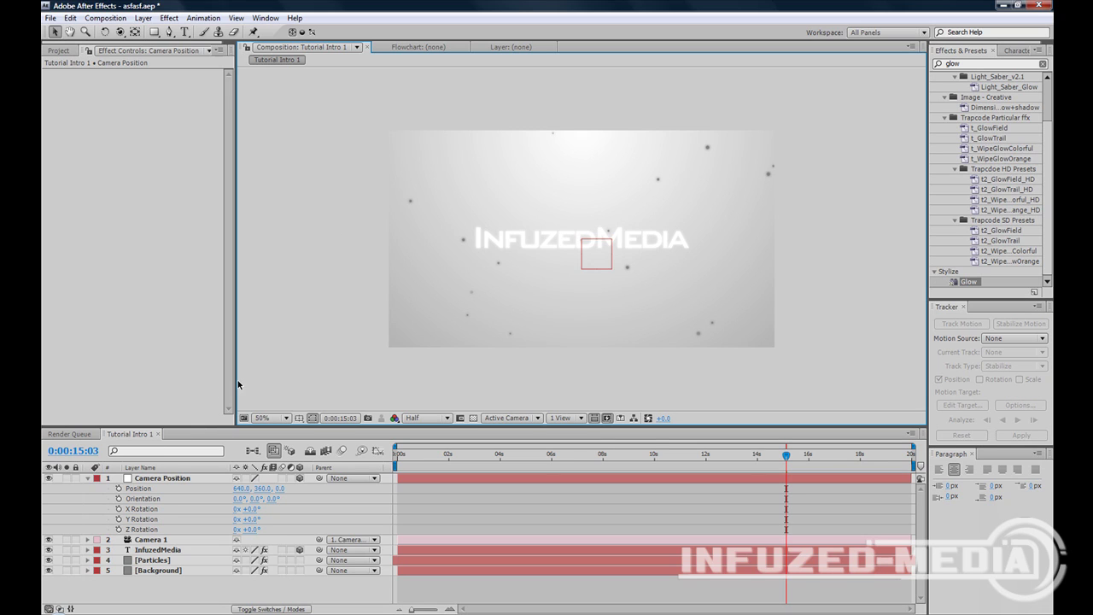
pyautogui.click(184, 31)
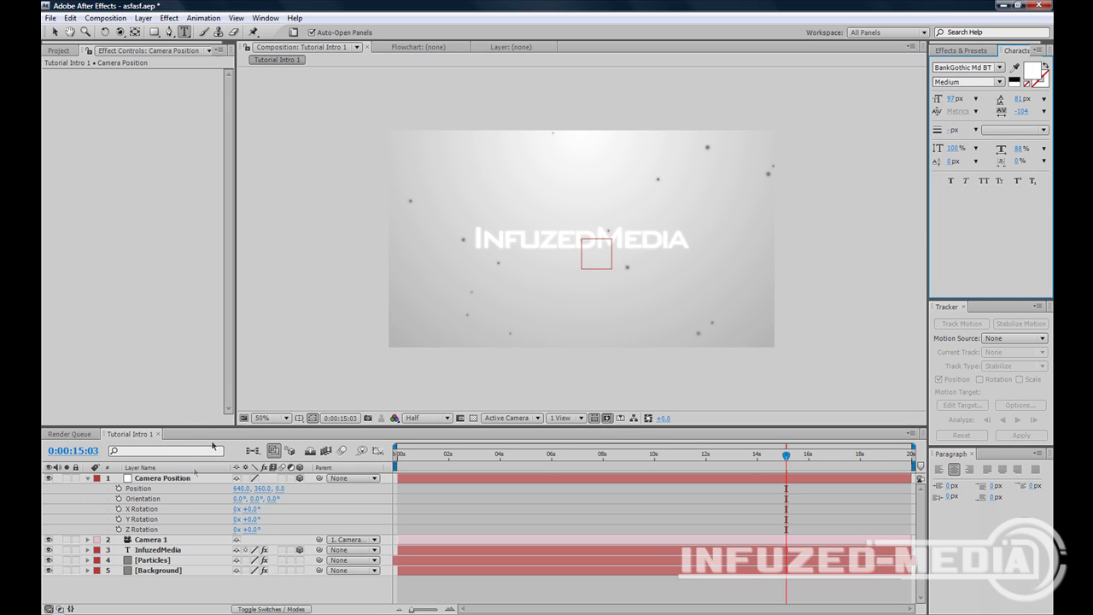
# Duplicate the InfuzedMedia text layer and retype the copy as 'Tutorial'
pyautogui.click(54, 31)
pyautogui.click(158, 550)
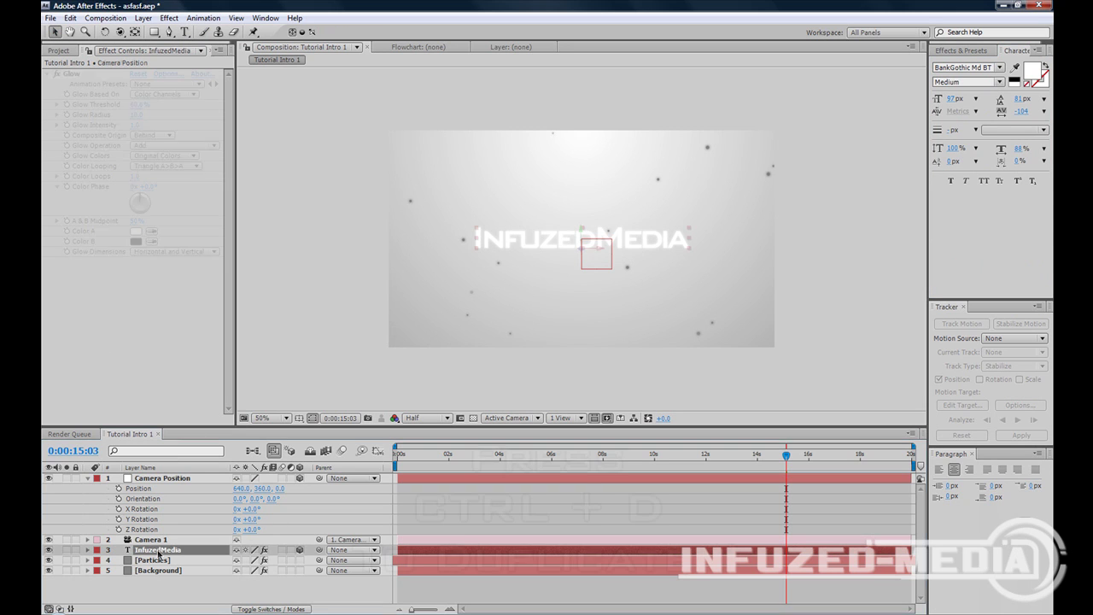
pyautogui.hotkey('ctrl', 'd')
pyautogui.moveTo(553, 263); pyautogui.dragTo(550, 306)
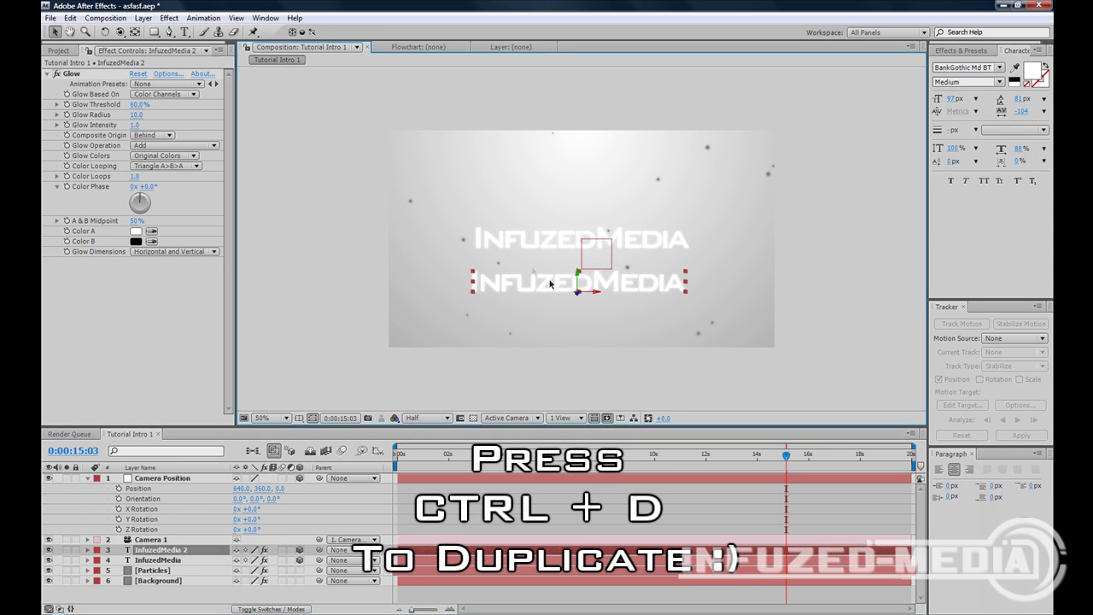
pyautogui.click(185, 31)
pyautogui.hotkey('ctrl', 'a')
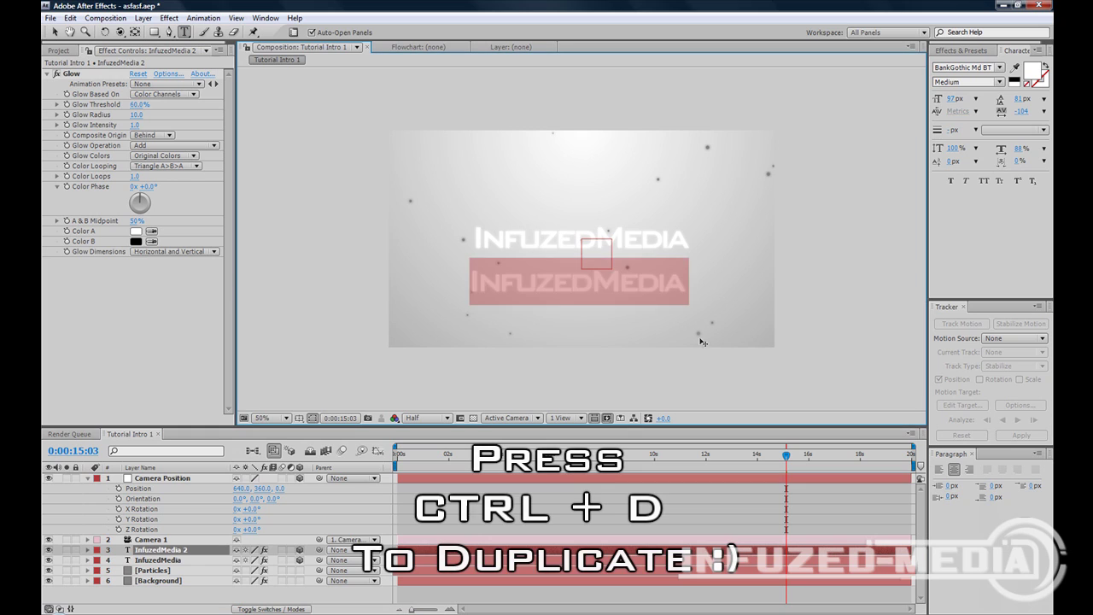
pyautogui.write('Tutorial')
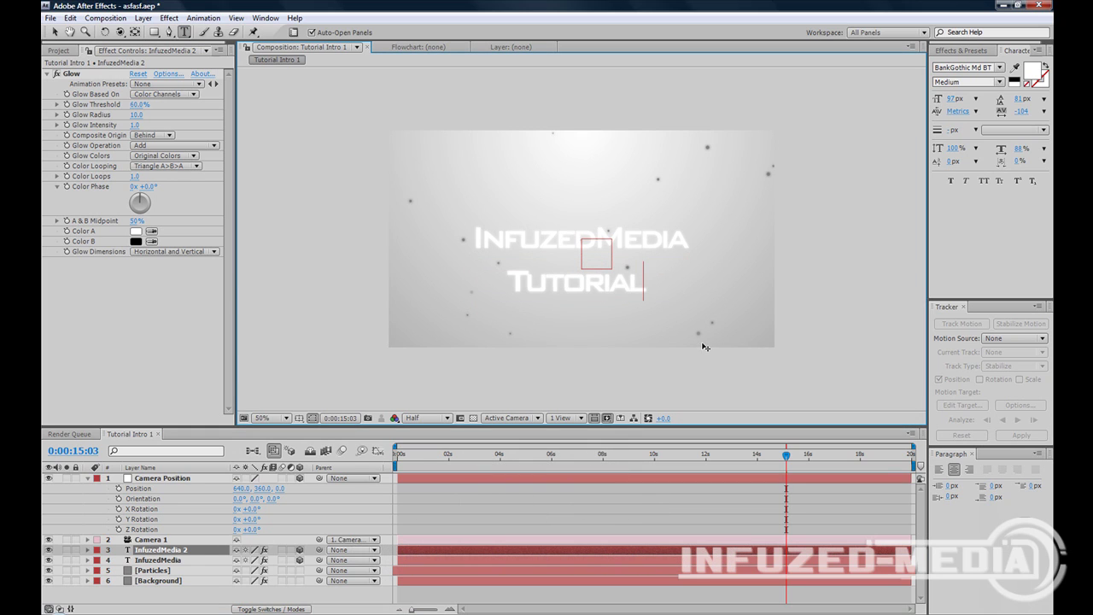
pyautogui.click(53, 31)
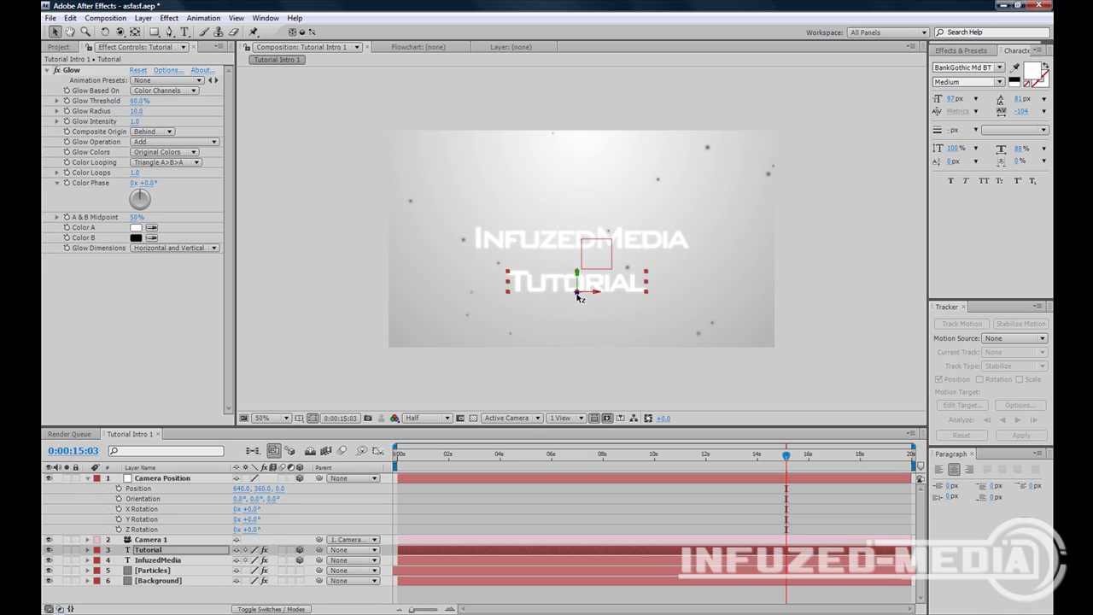
# Push Tutorial back in depth and move it to the composition's upper-left
pyautogui.moveTo(556, 297); pyautogui.dragTo(870, 219)
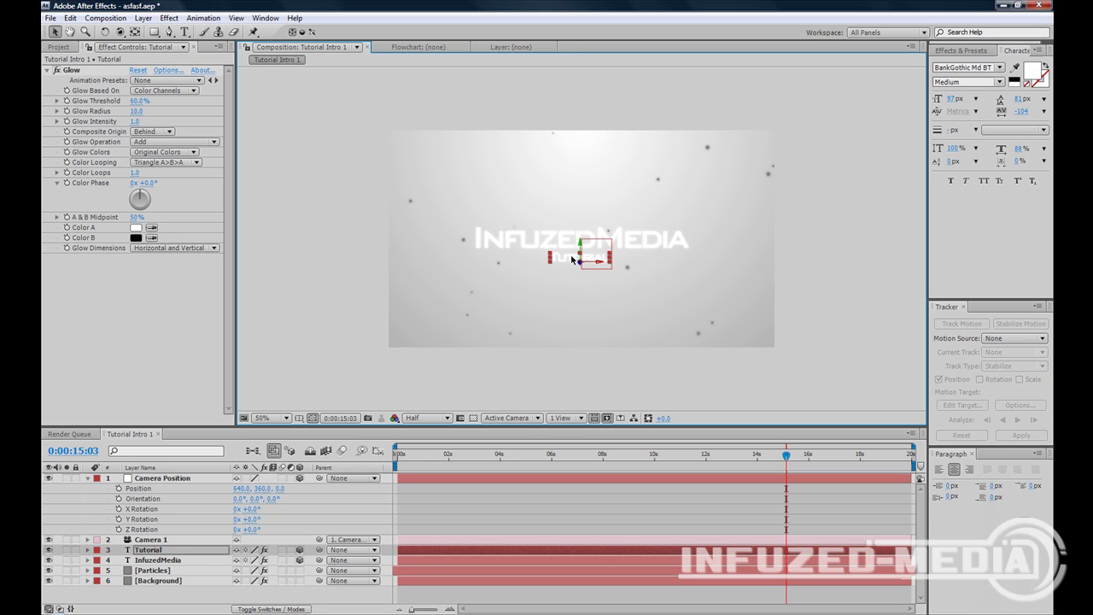
pyautogui.moveTo(572, 259); pyautogui.dragTo(464, 170)
pyautogui.click(329, 246)
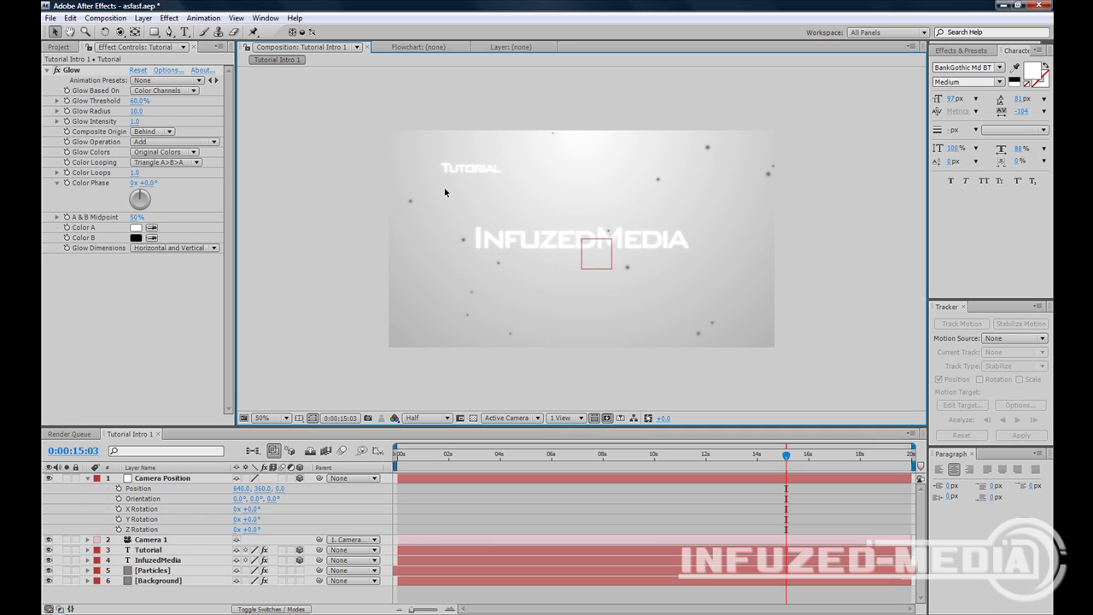
pyautogui.click(469, 169)
# Set the Tutorial layer's Z Rotation to 90°
pyautogui.press('r')
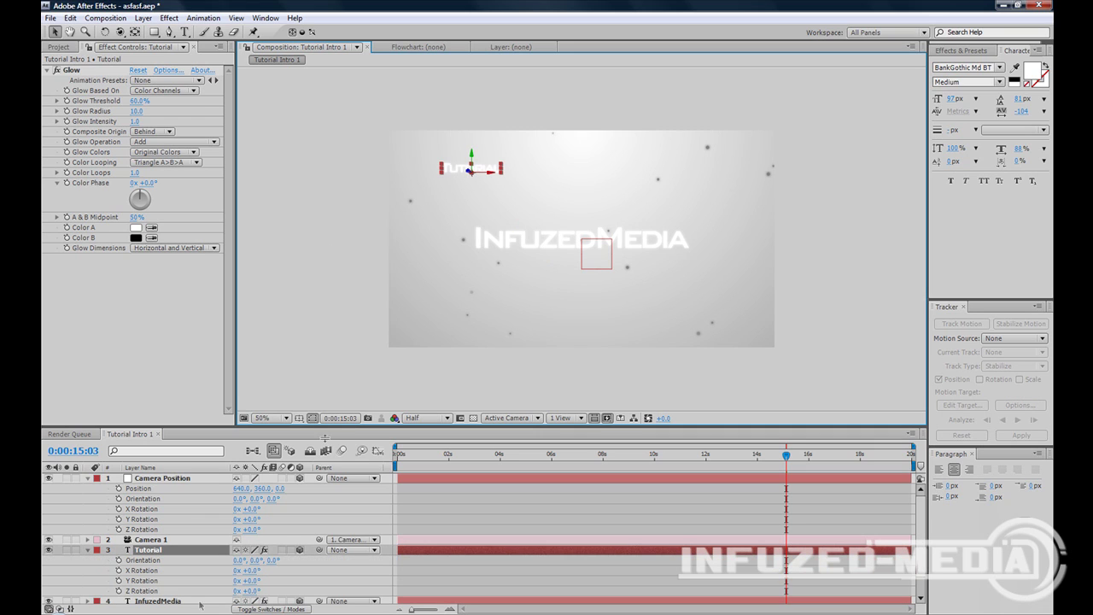
pyautogui.click(247, 590)
pyautogui.press('Return')
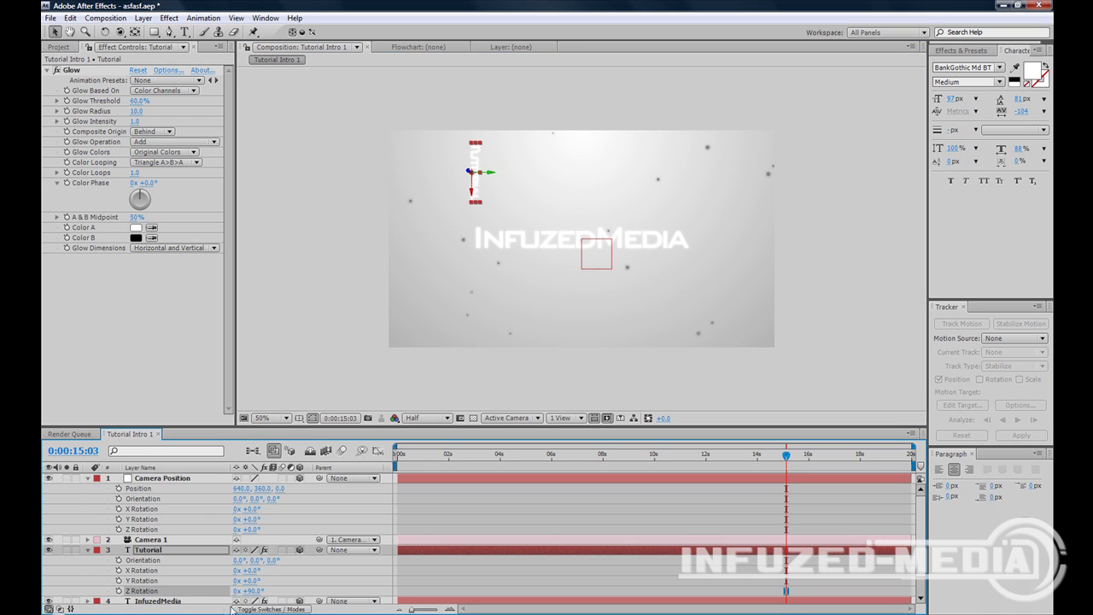
pyautogui.click(334, 166)
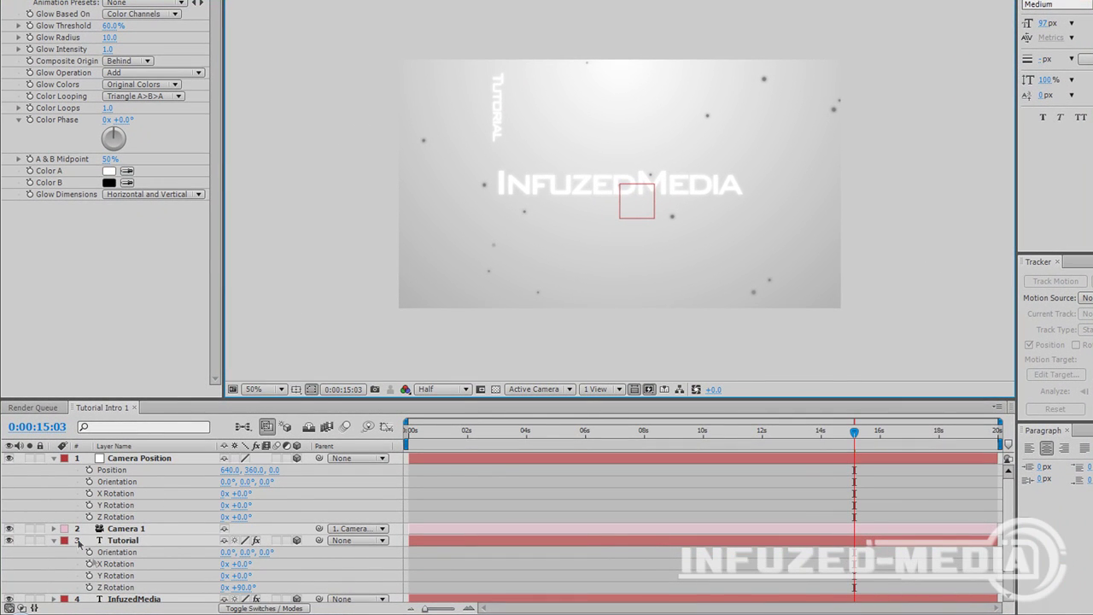
pyautogui.click(54, 540)
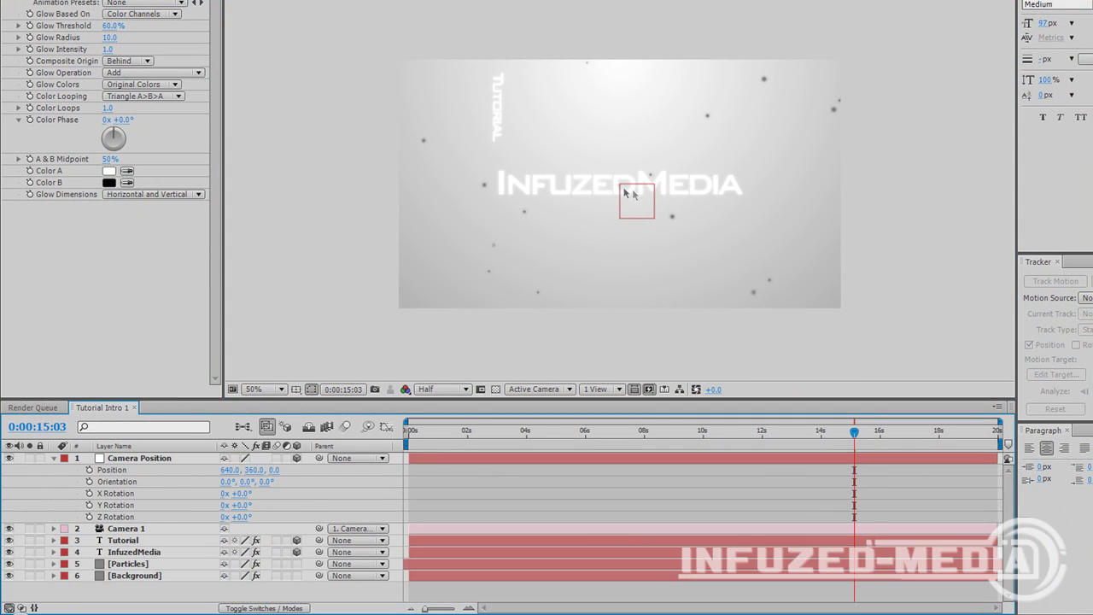
# Start Position and Z Rotation keyframes on Camera Position at the 2-second mark
pyautogui.click(154, 458)
pyautogui.click(89, 469)
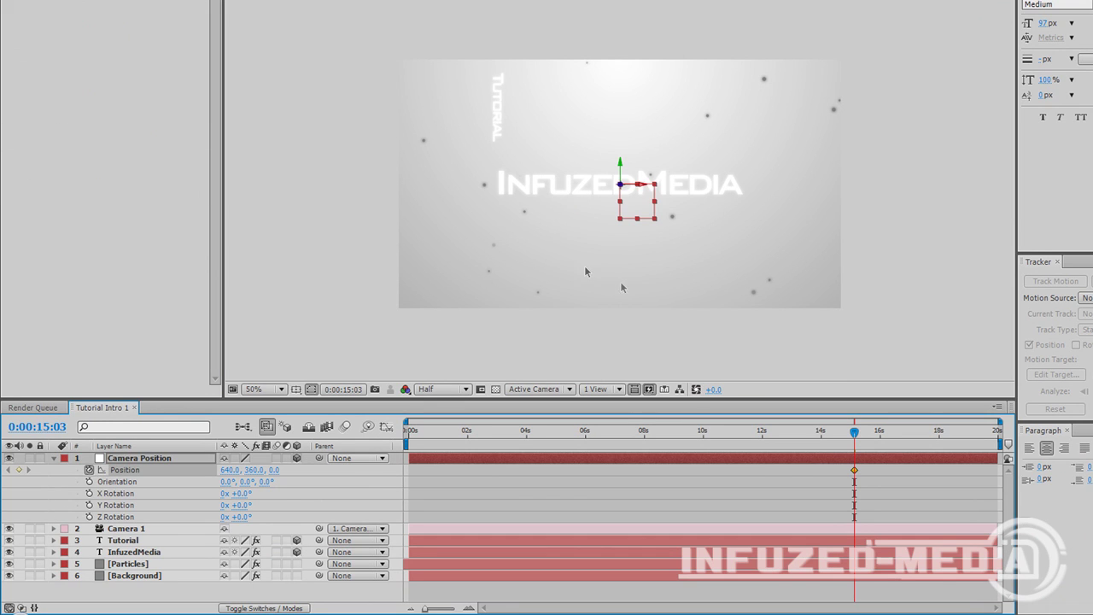
pyautogui.click(89, 517)
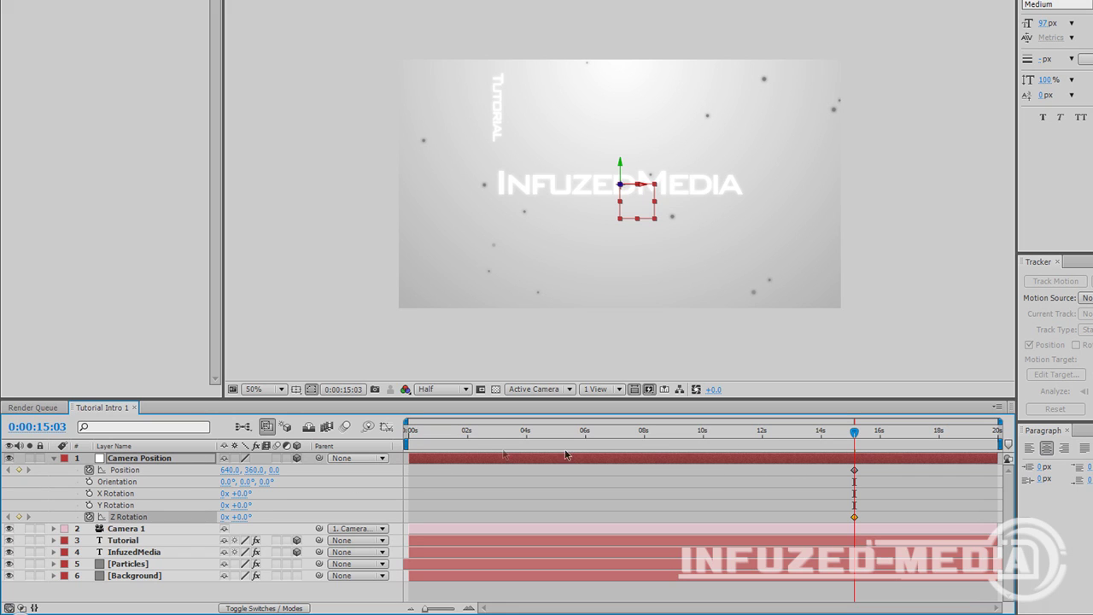
pyautogui.click(467, 437)
pyautogui.moveTo(890, 475); pyautogui.dragTo(467, 519)
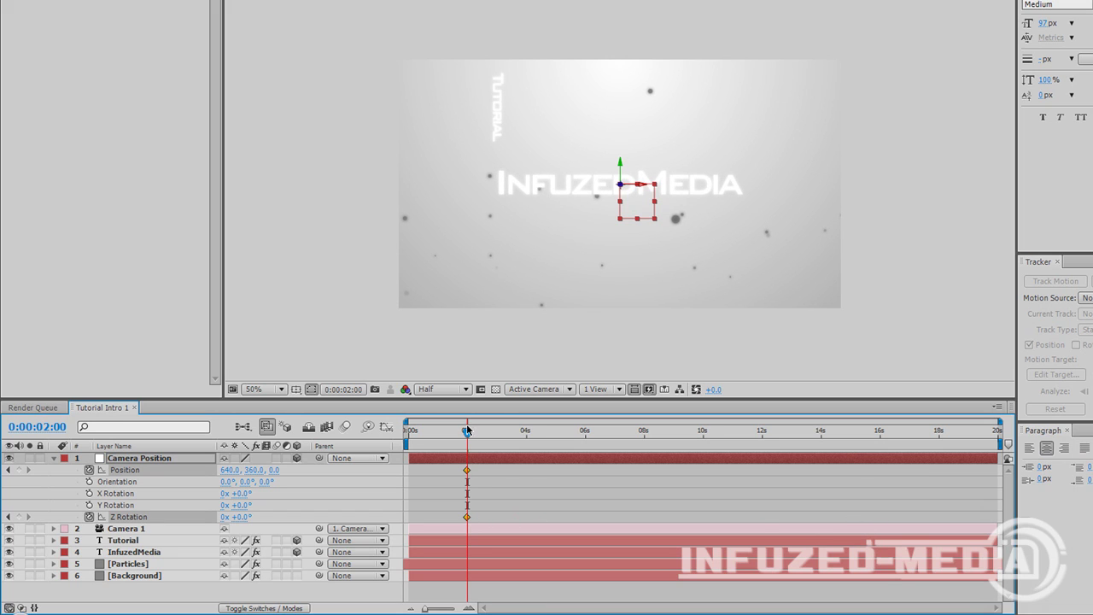
pyautogui.press('=')
pyautogui.moveTo(595, 609); pyautogui.dragTo(563, 609)
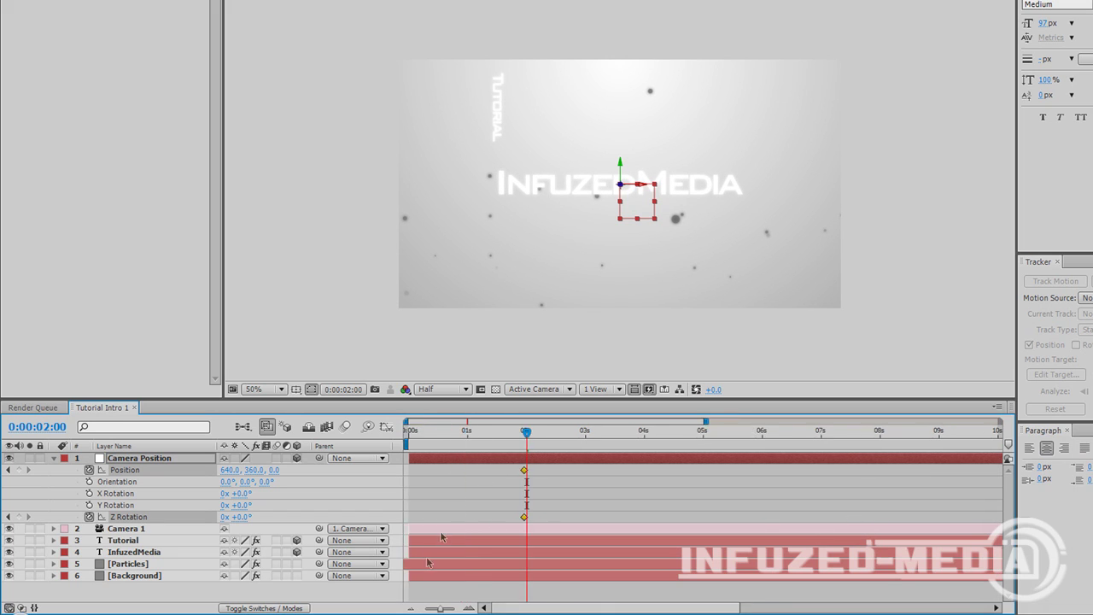
pyautogui.moveTo(583, 434); pyautogui.dragTo(586, 436)
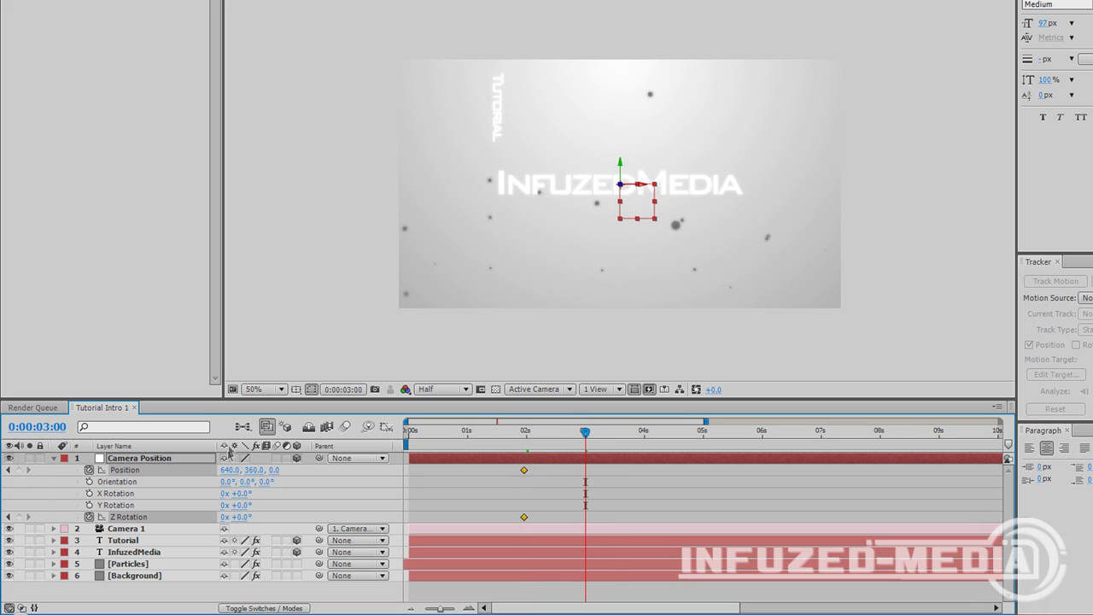
# At 3 seconds, keyframe the camera's position and roll it 90° so TUTORIAL reads horizontally
pyautogui.click(247, 517)
pyautogui.moveTo(275, 469); pyautogui.dragTo(614, 424)
pyautogui.moveTo(253, 469); pyautogui.dragTo(174, 472)
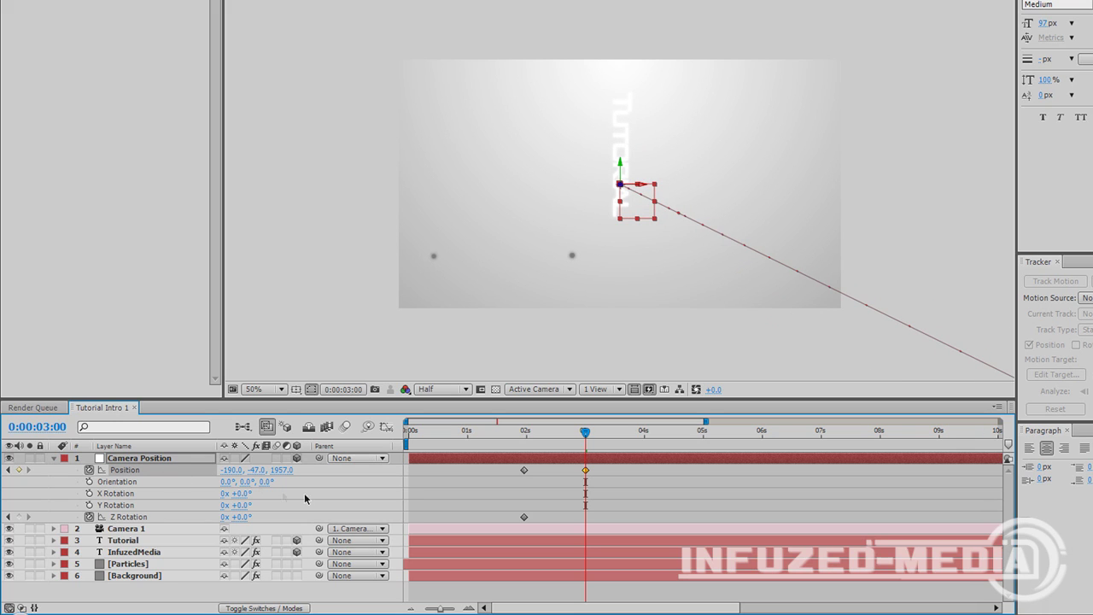
pyautogui.moveTo(283, 470); pyautogui.dragTo(186, 471)
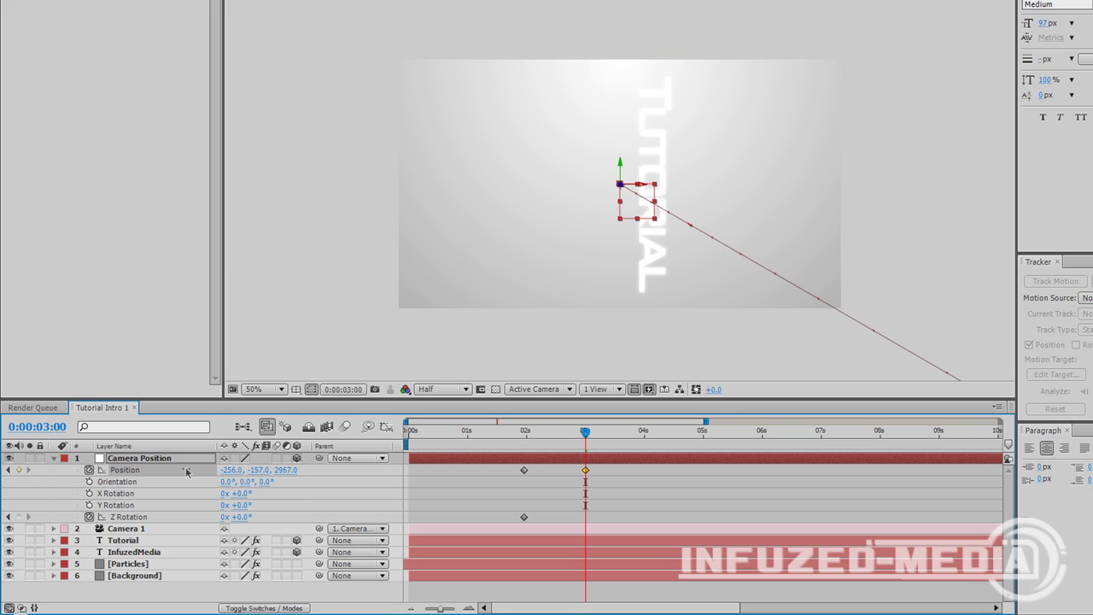
pyautogui.click(234, 519)
pyautogui.press('Return')
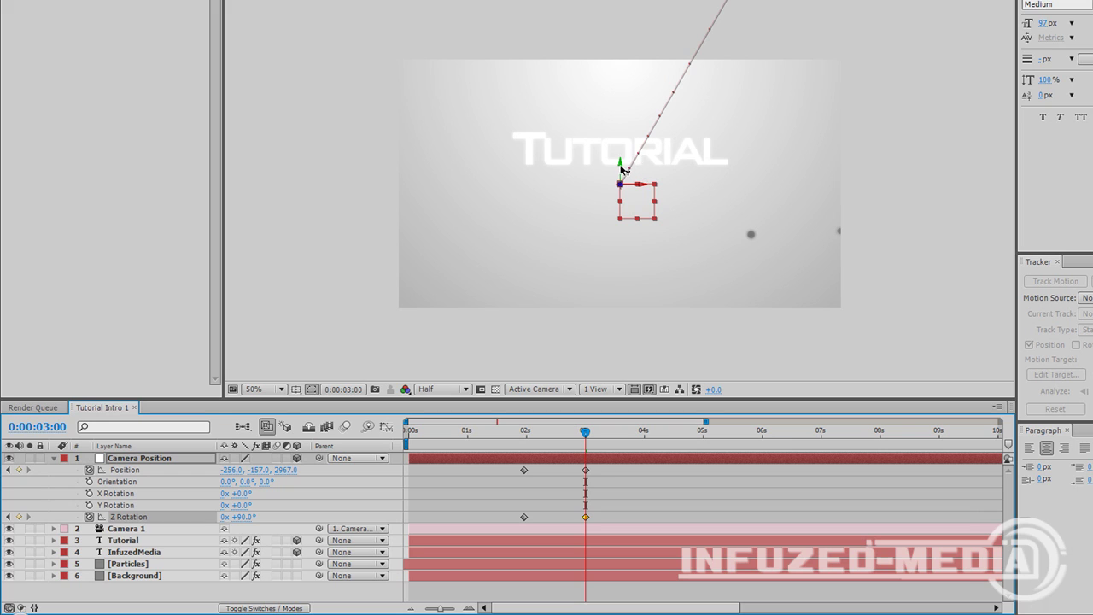
pyautogui.moveTo(622, 169); pyautogui.dragTo(626, 158)
pyautogui.moveTo(504, 186); pyautogui.dragTo(677, 180)
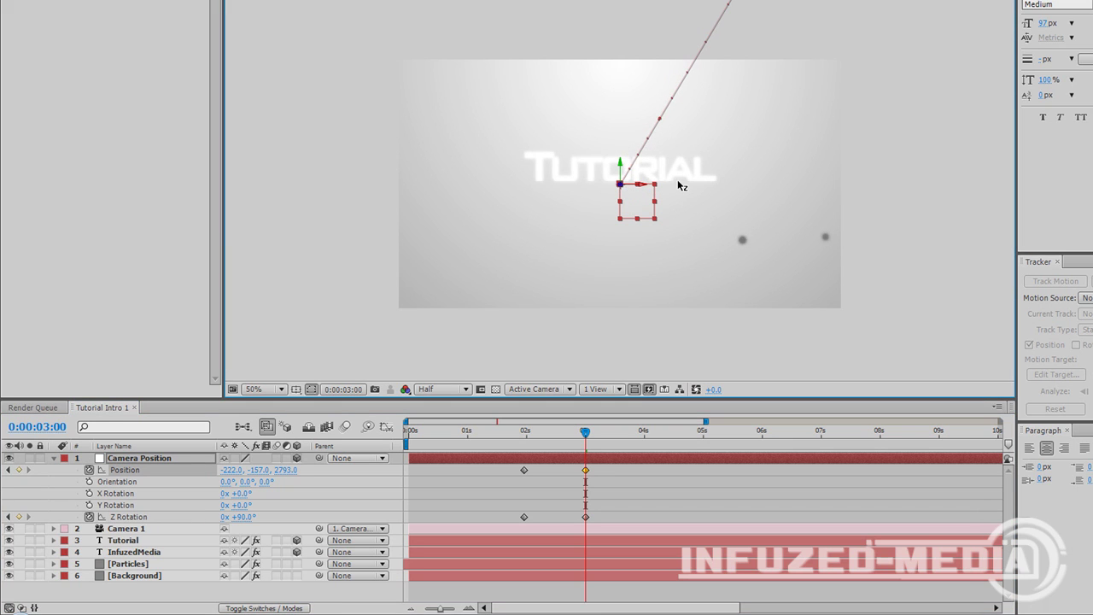
# Shift the camera to reframe TUTORIAL at 14, -157, 2793 and select all four keyframes
pyautogui.click(299, 186)
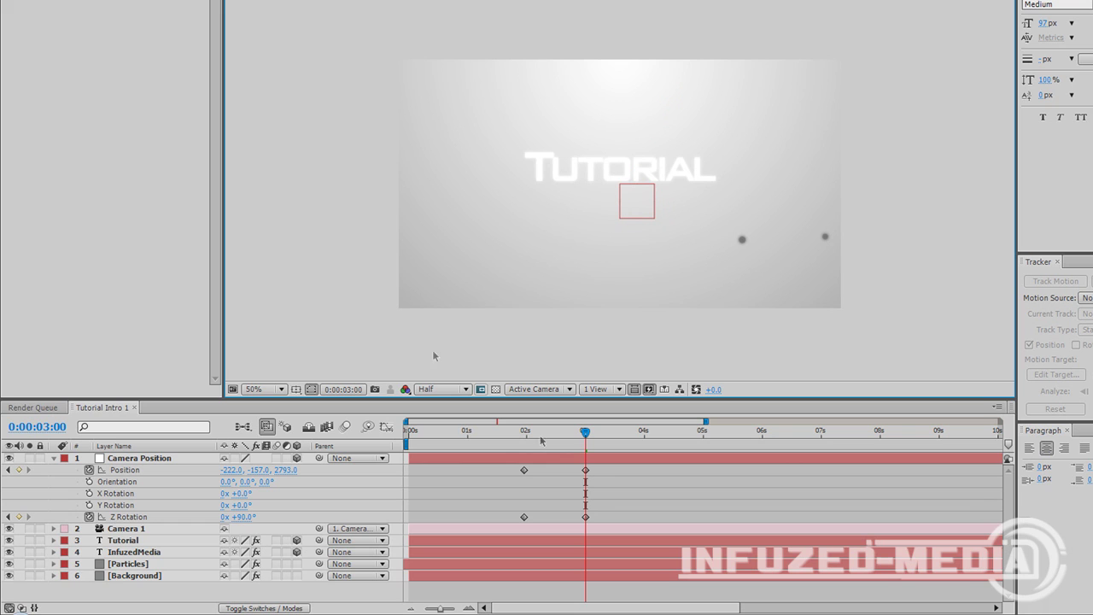
pyautogui.click(598, 173)
pyautogui.click(142, 457)
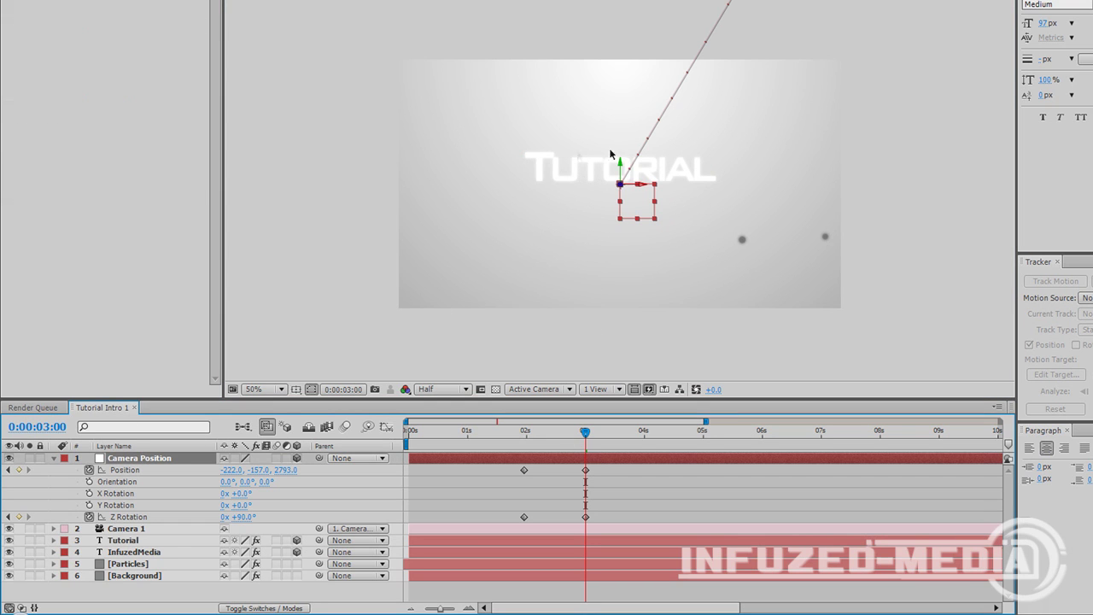
pyautogui.moveTo(622, 169); pyautogui.dragTo(643, 88)
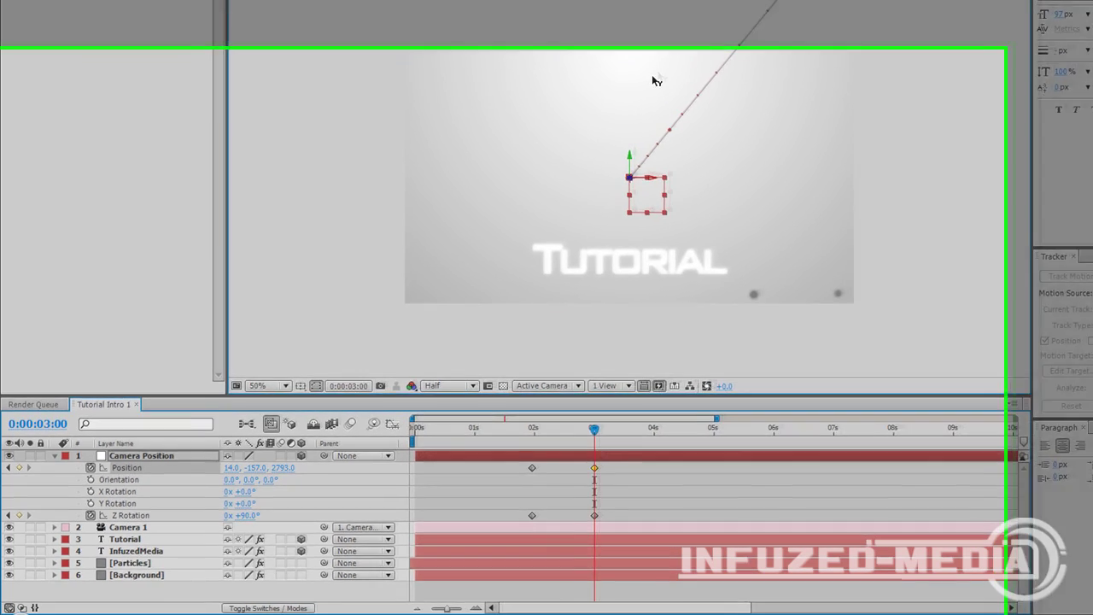
pyautogui.click(332, 222)
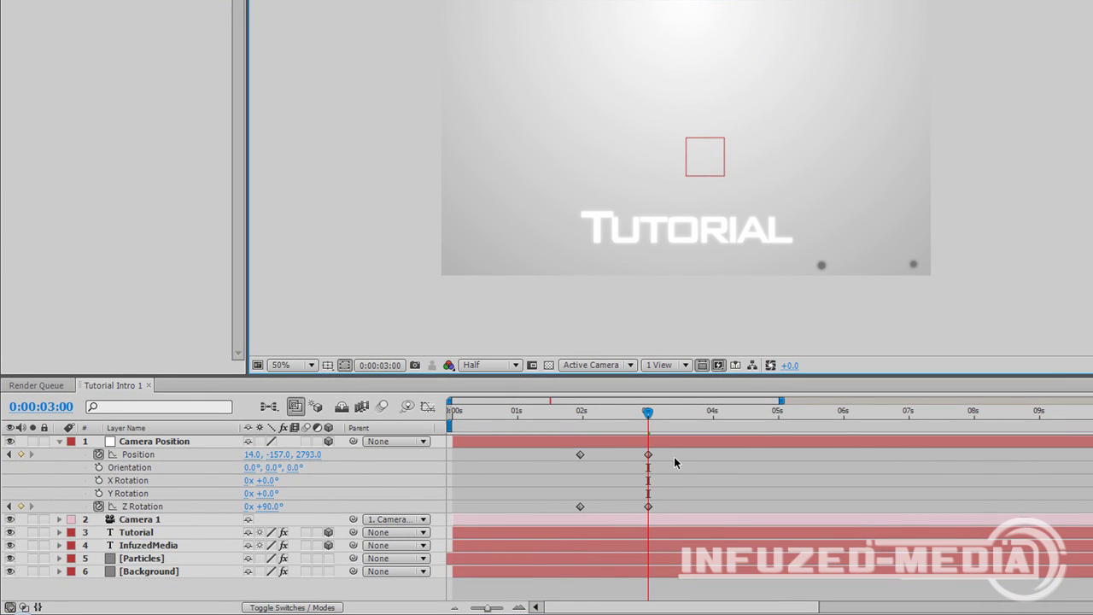
pyautogui.moveTo(617, 474); pyautogui.dragTo(578, 489)
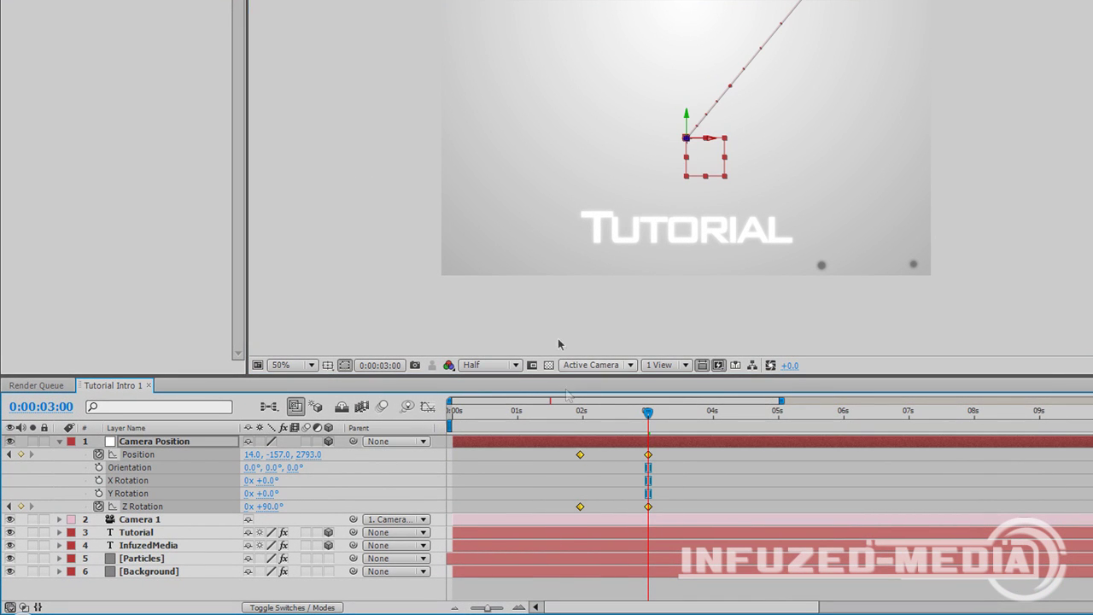
# Apply Easy Ease to the four camera keyframes and scrub from 2 seconds to preview
pyautogui.rightClick(581, 456)
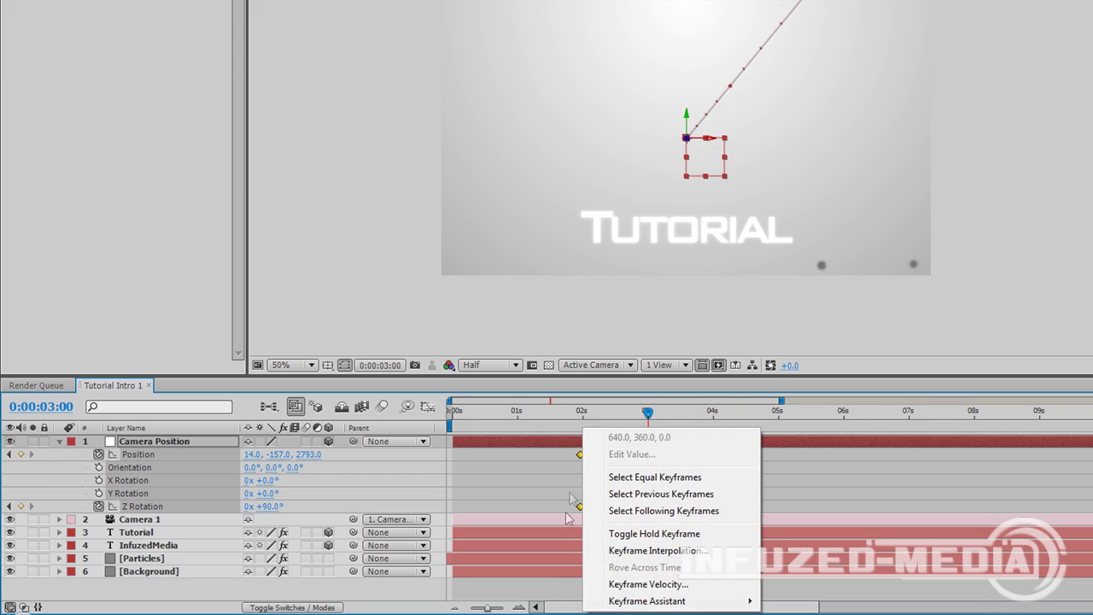
pyautogui.moveTo(683, 600)
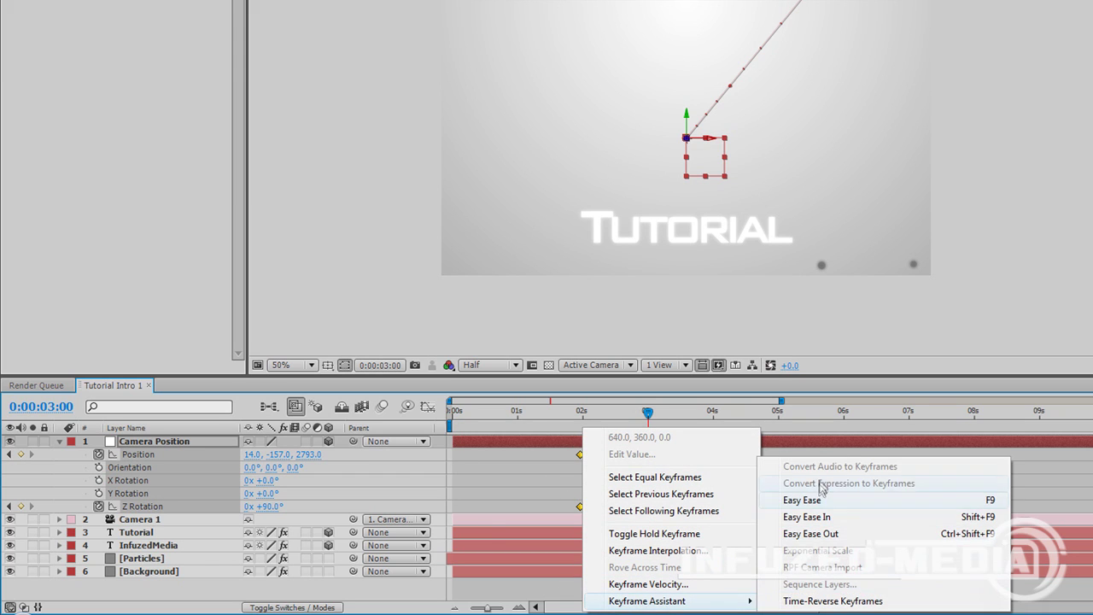
pyautogui.click(815, 496)
pyautogui.click(427, 292)
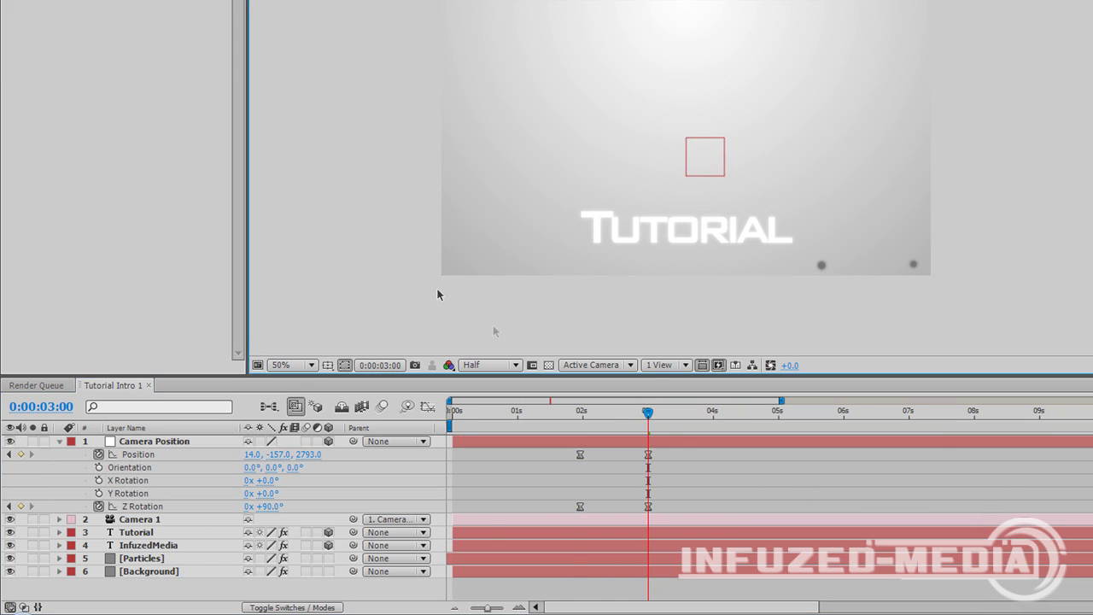
pyautogui.click(583, 416)
pyautogui.moveTo(582, 415); pyautogui.dragTo(573, 414)
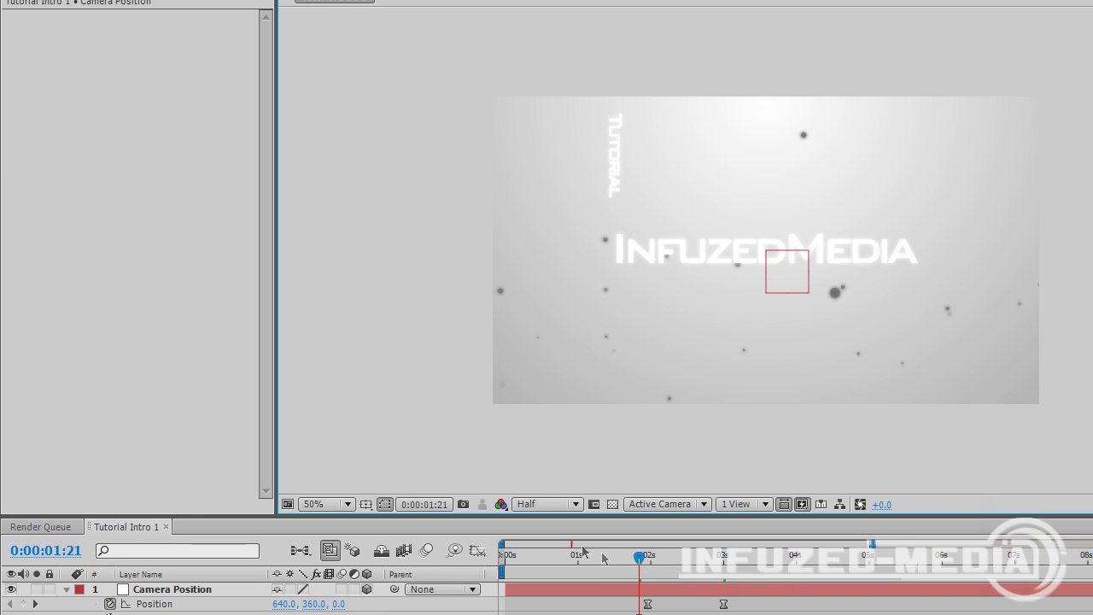
pyautogui.moveTo(642, 559); pyautogui.dragTo(628, 522)
# Scrub through the Tutorial title animation, then collapse the Camera Position null's properties
pyautogui.click(406, 341)
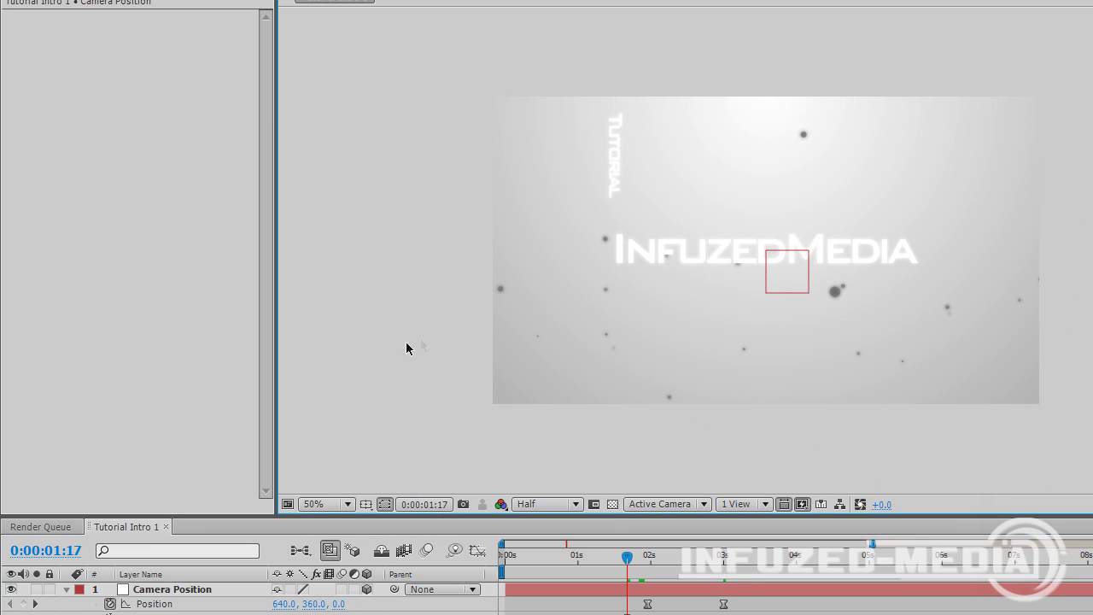
pyautogui.press('.')
pyautogui.press(',')
pyautogui.moveTo(630, 563); pyautogui.dragTo(690, 556)
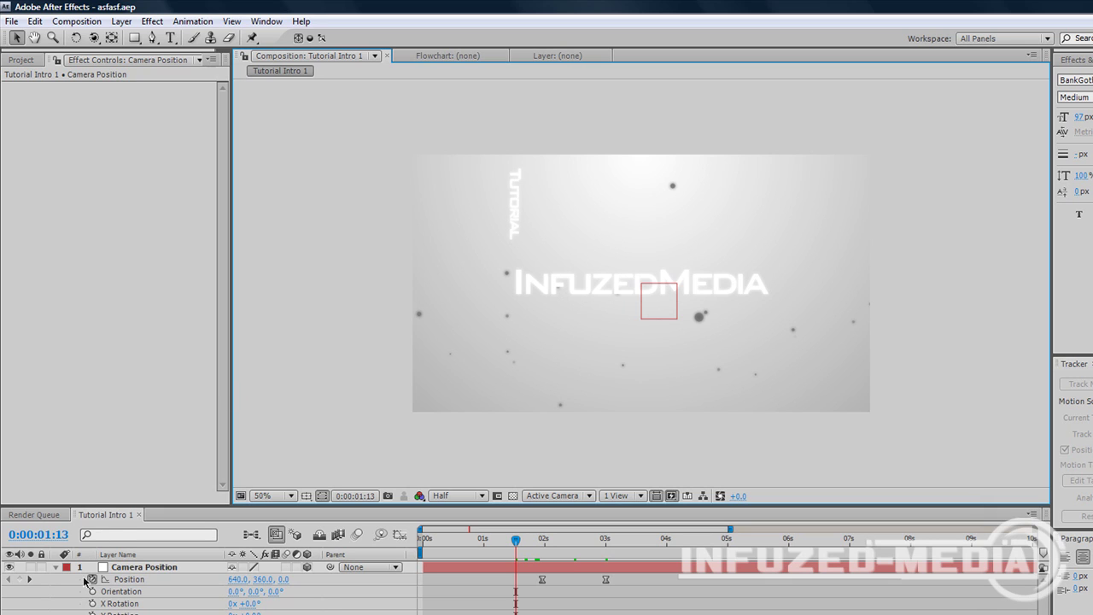
pyautogui.click(55, 567)
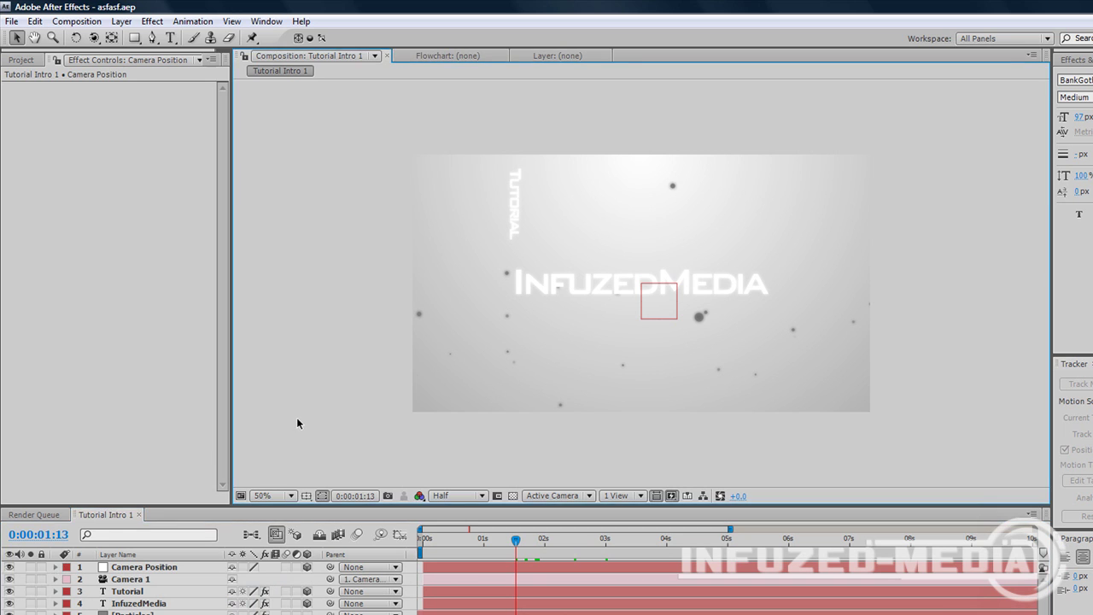